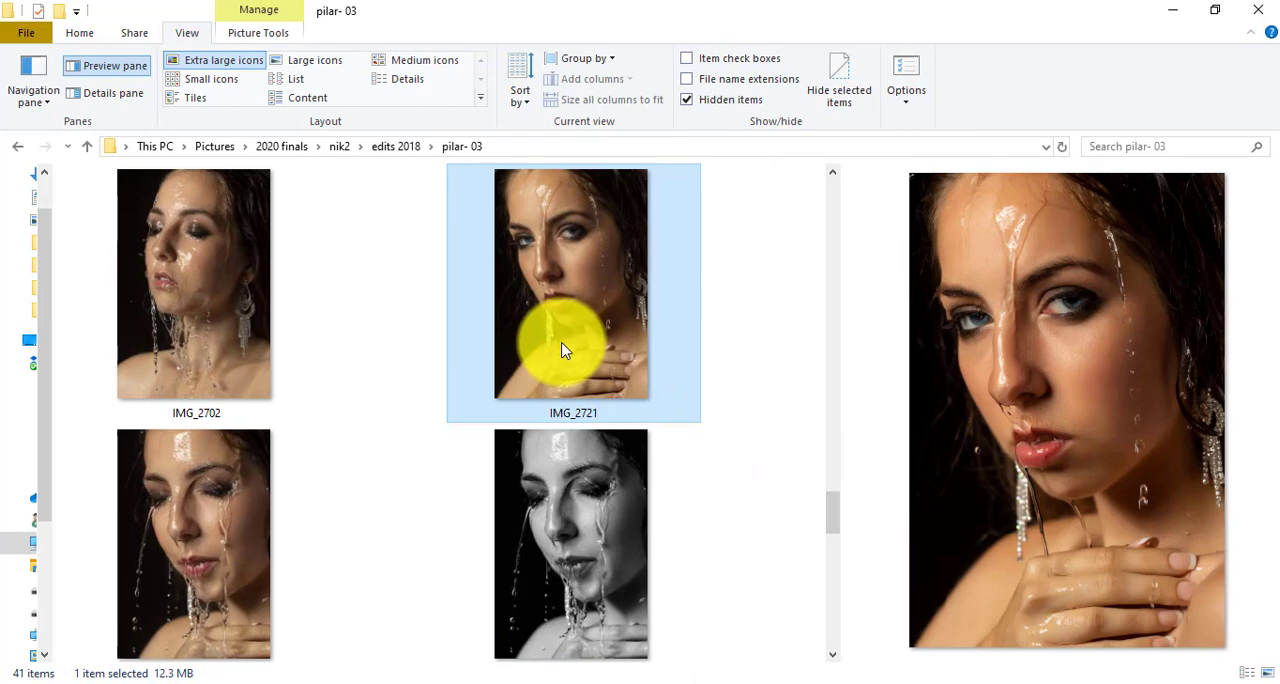
# Step: Bring the photo IMG_2721 from the pilar- 03 folder into the InDesign document and place it on page 1
pyautogui.scroll(3, 380, 357)
pyautogui.scroll(-4, 397, 401)
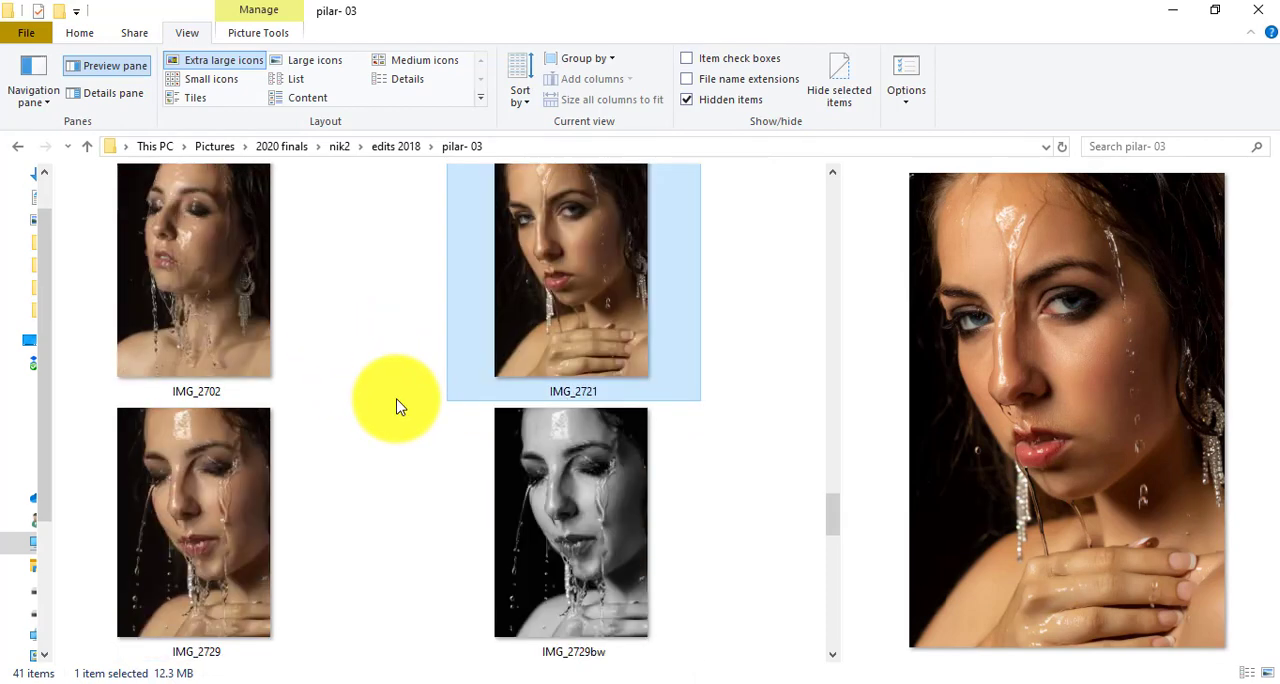
pyautogui.moveTo(574, 275); pyautogui.dragTo(502, 307)
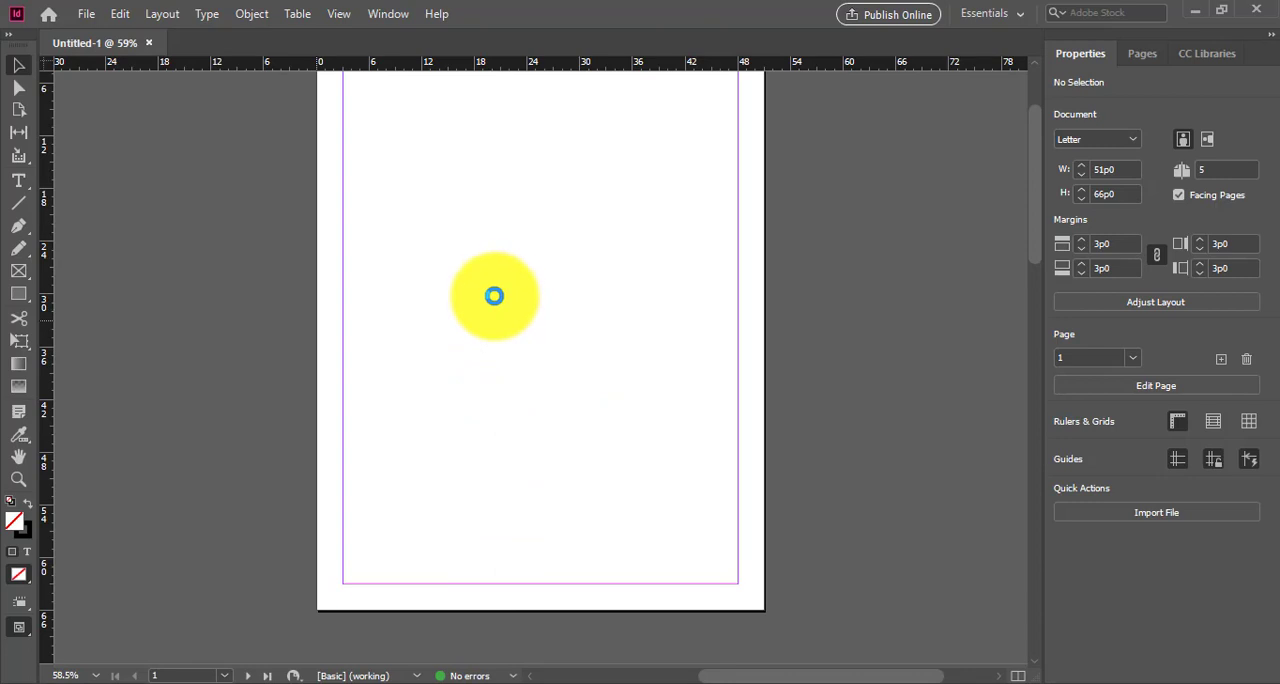
pyautogui.click(432, 233)
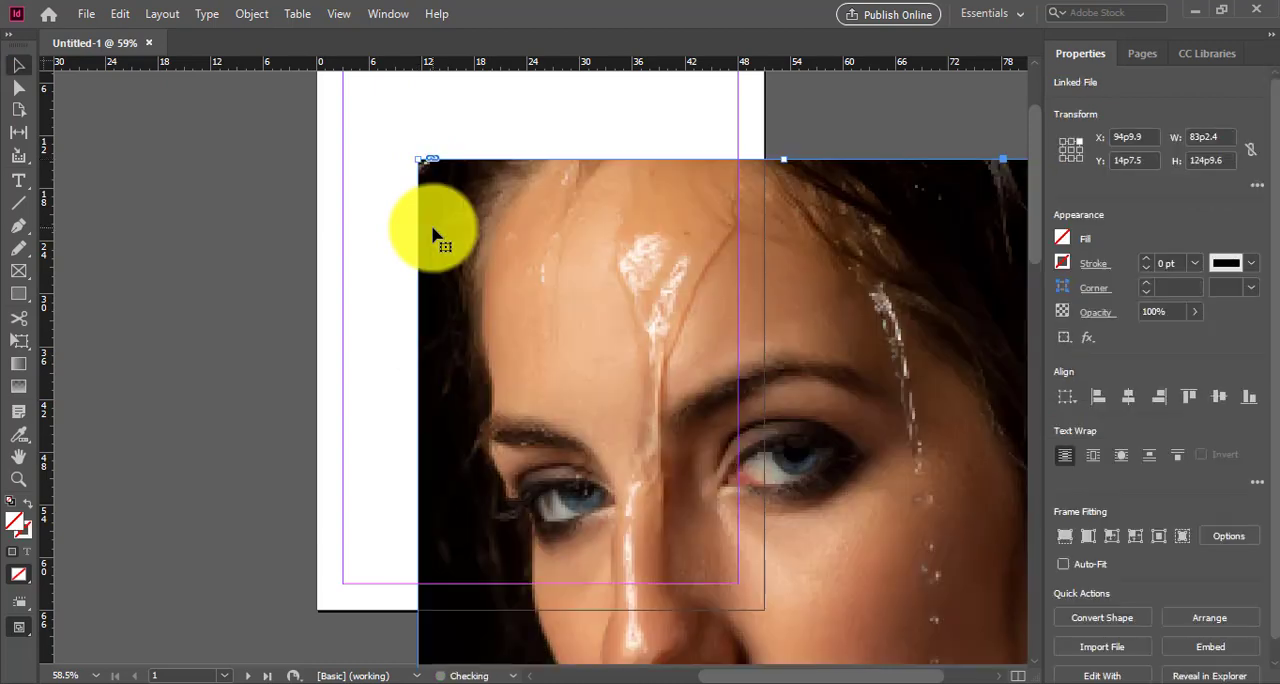
# Step: Enlarge the photo's frame to about 90p5 by 128p5 and scale the picture inside it to about 49p7 by 74p5
pyautogui.click(18, 88)
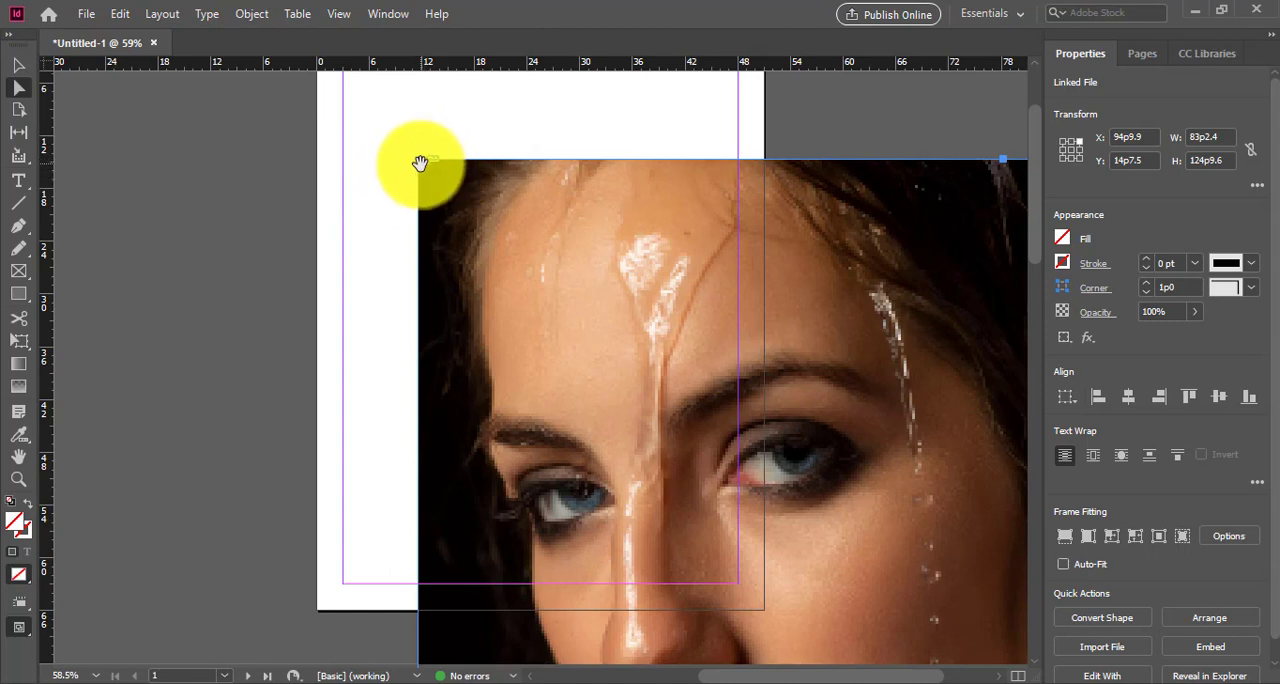
pyautogui.click(19, 66)
pyautogui.moveTo(417, 159); pyautogui.dragTo(354, 127)
pyautogui.click(17, 89)
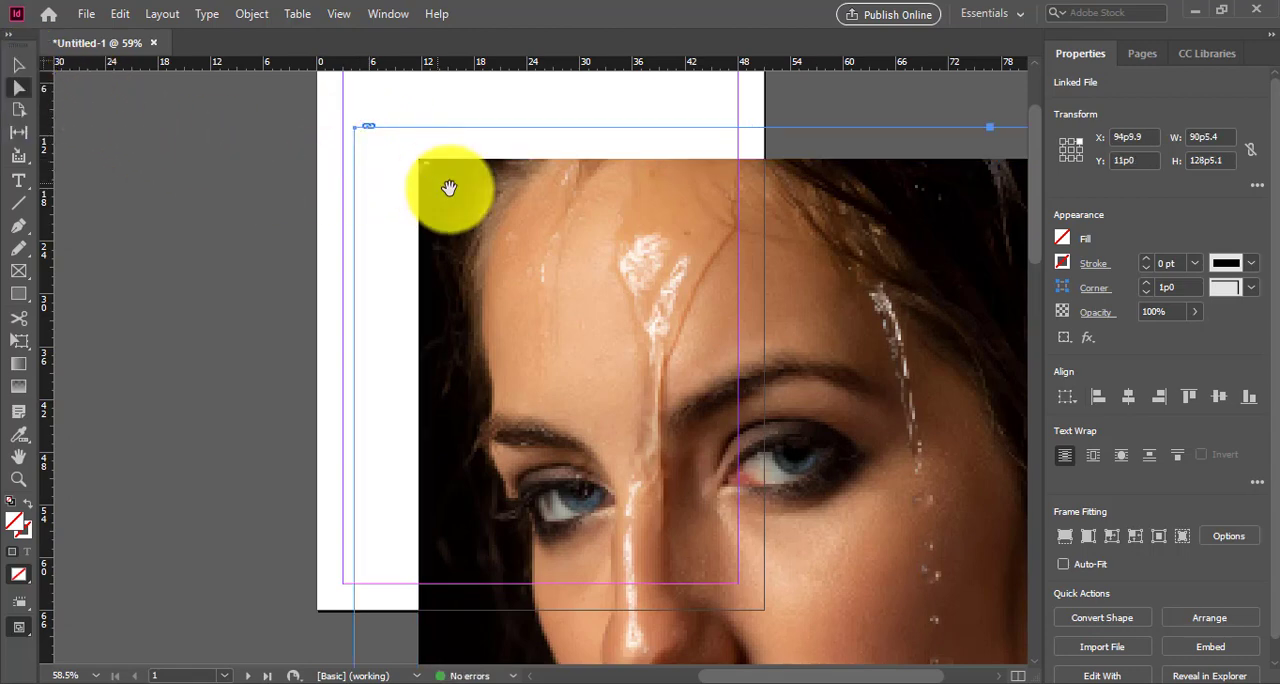
pyautogui.click(445, 188)
pyautogui.moveTo(417, 159); pyautogui.dragTo(790, 585)
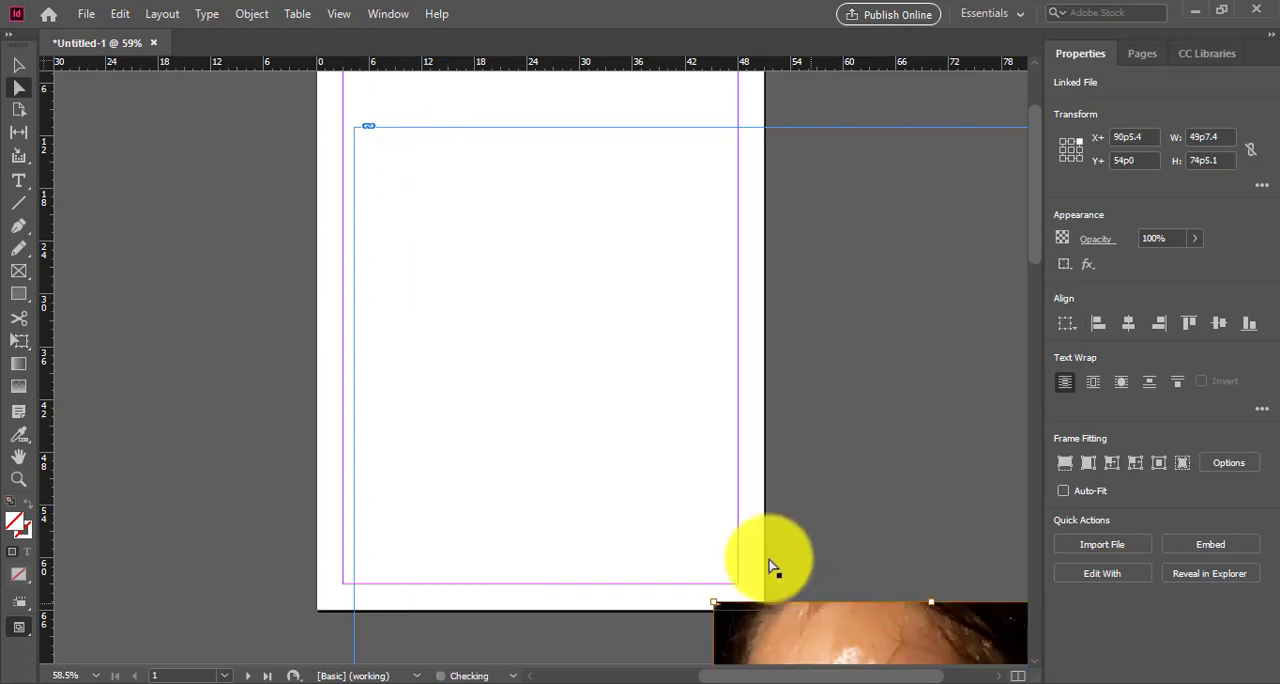
# Step: Shrink the photo frame to about 54p11 by 77p11 and move it over page 1, aligned with the page's right edge
pyautogui.click(18, 65)
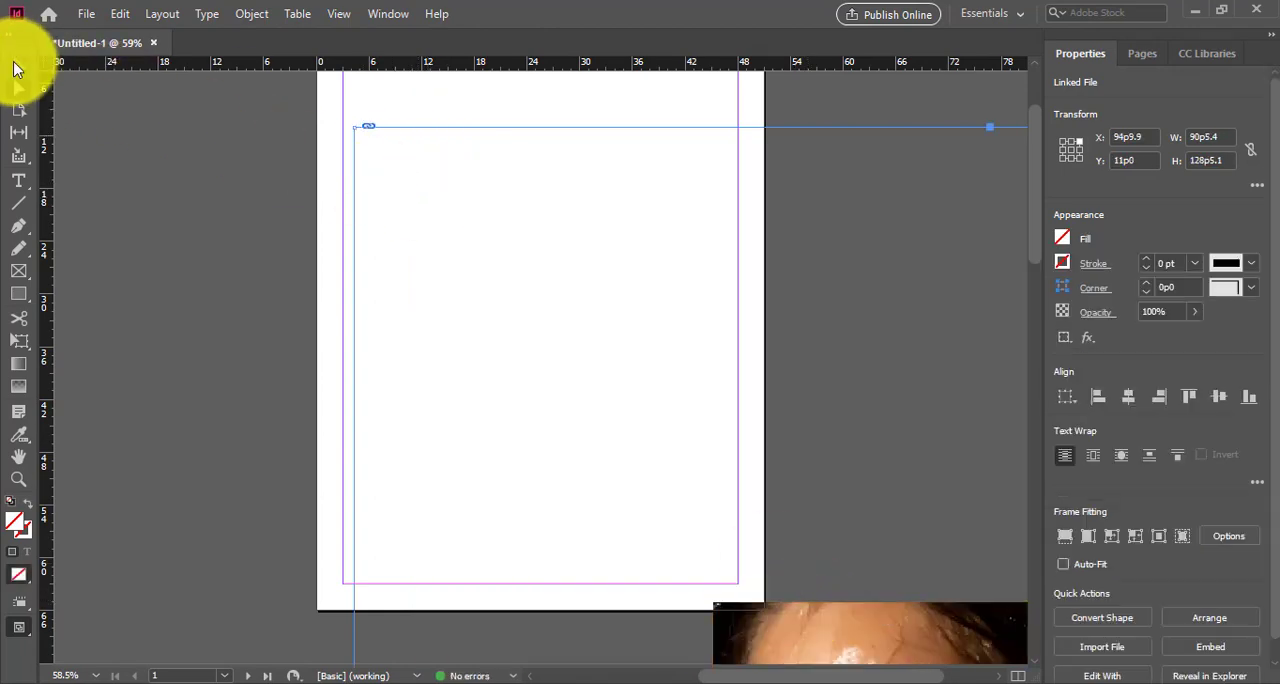
pyautogui.moveTo(352, 127); pyautogui.dragTo(809, 641)
pyautogui.moveTo(535, 308); pyautogui.dragTo(465, 179)
pyautogui.scroll(2, 866, 335)
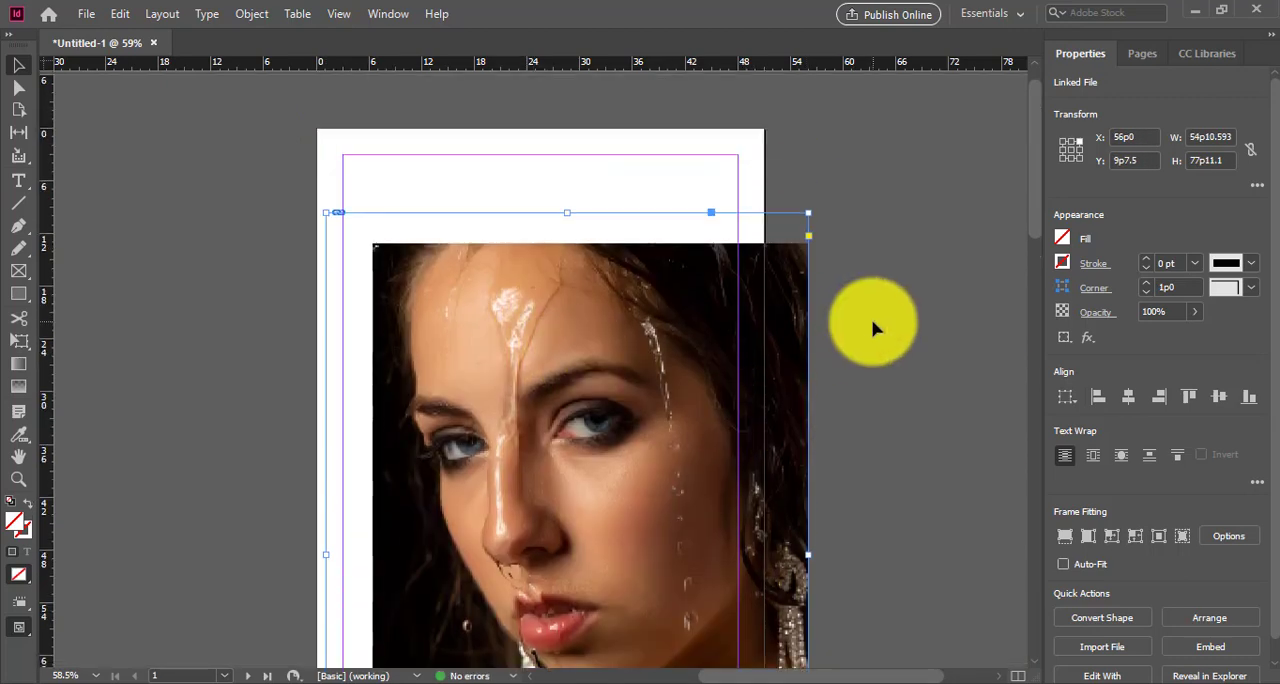
pyautogui.moveTo(635, 467); pyautogui.dragTo(556, 398)
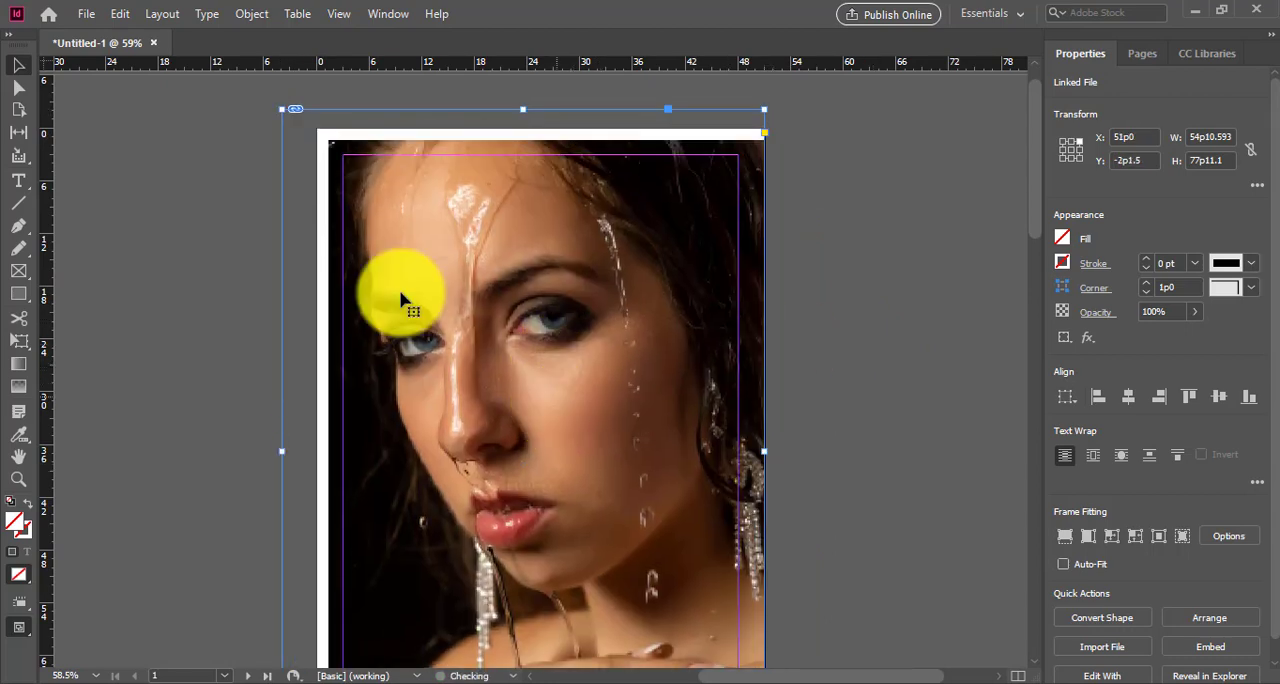
# Step: Scale the picture inside the frame to about 51p8 by 77p5 and reposition it so it covers the page from the top-left corner
pyautogui.click(19, 88)
pyautogui.click(443, 228)
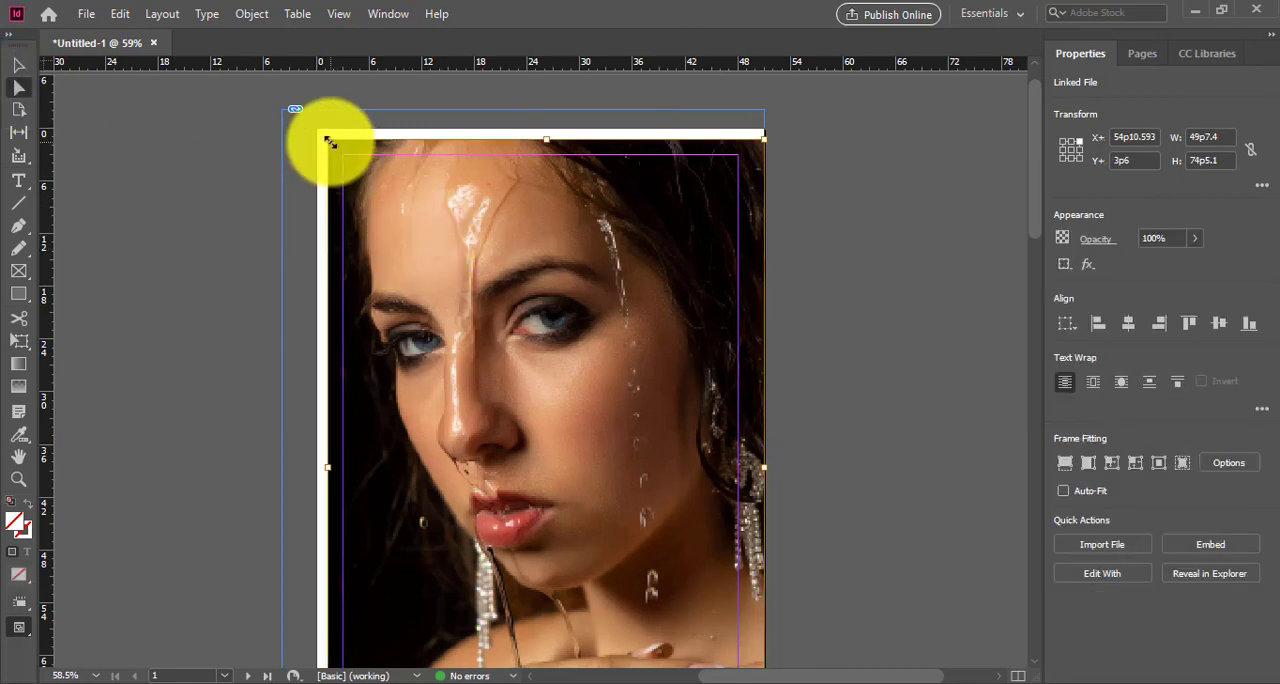
pyautogui.moveTo(330, 142); pyautogui.dragTo(312, 115)
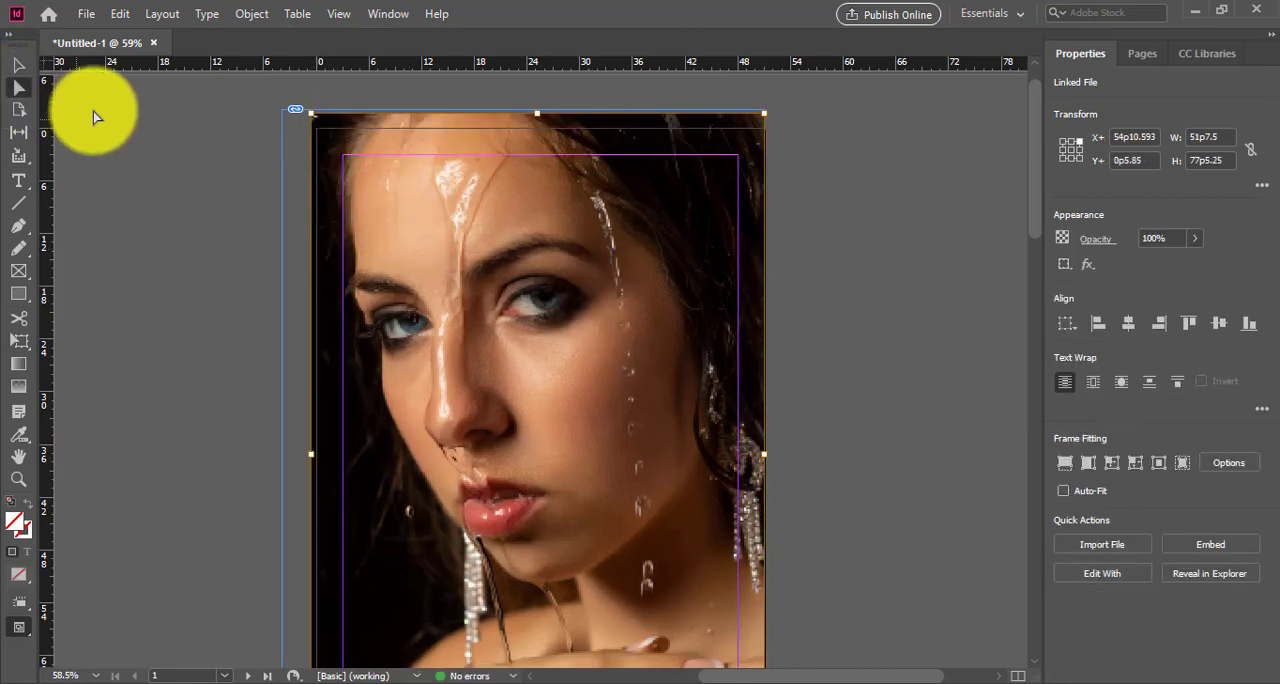
pyautogui.click(19, 66)
pyautogui.moveTo(589, 393); pyautogui.dragTo(589, 394)
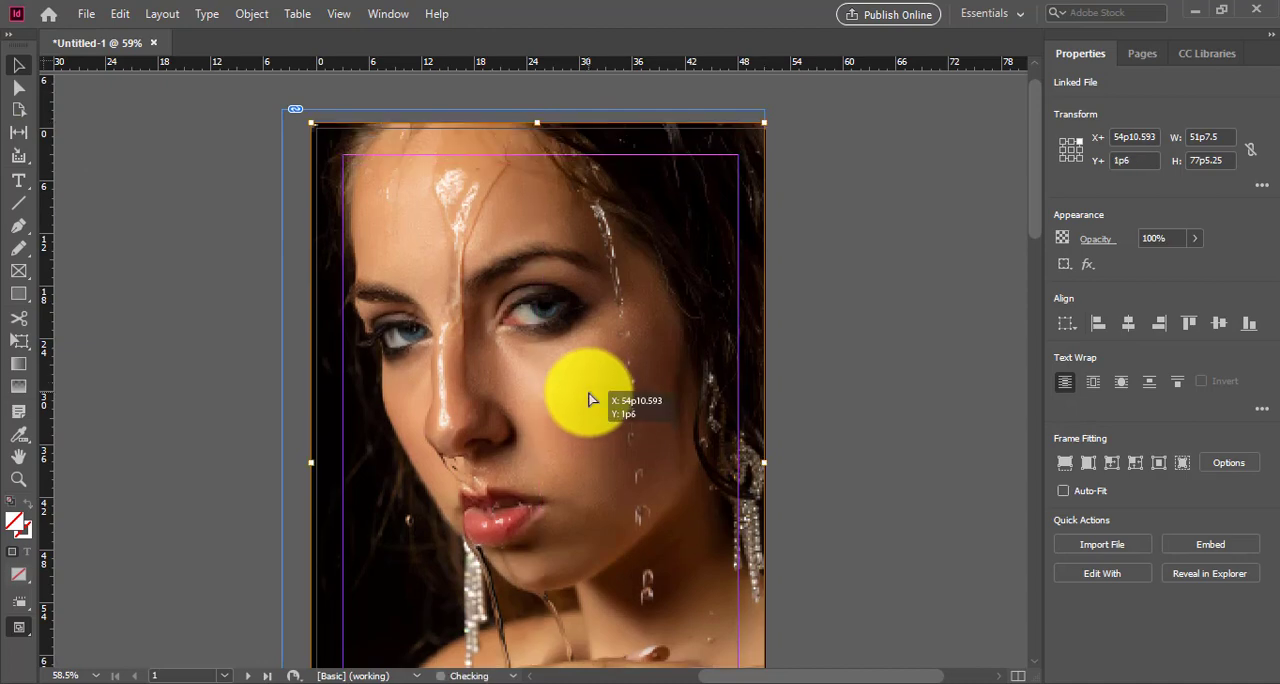
pyautogui.scroll(-5, 791, 440)
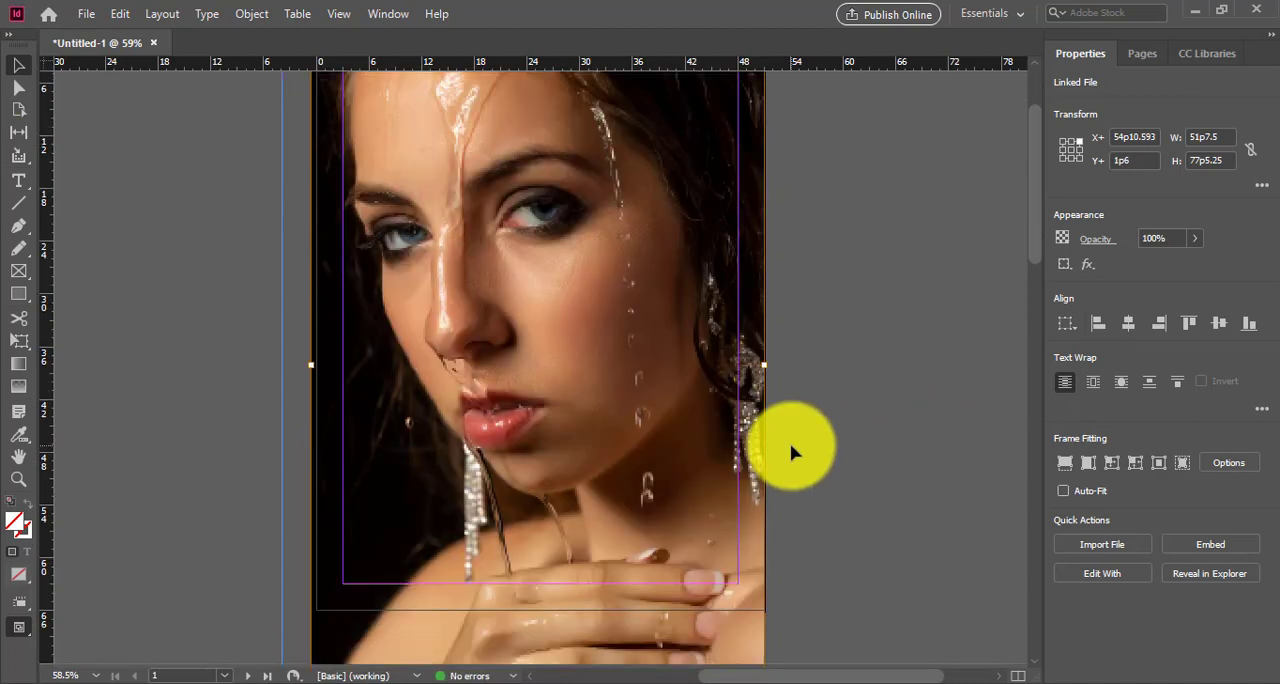
pyautogui.scroll(6, 791, 453)
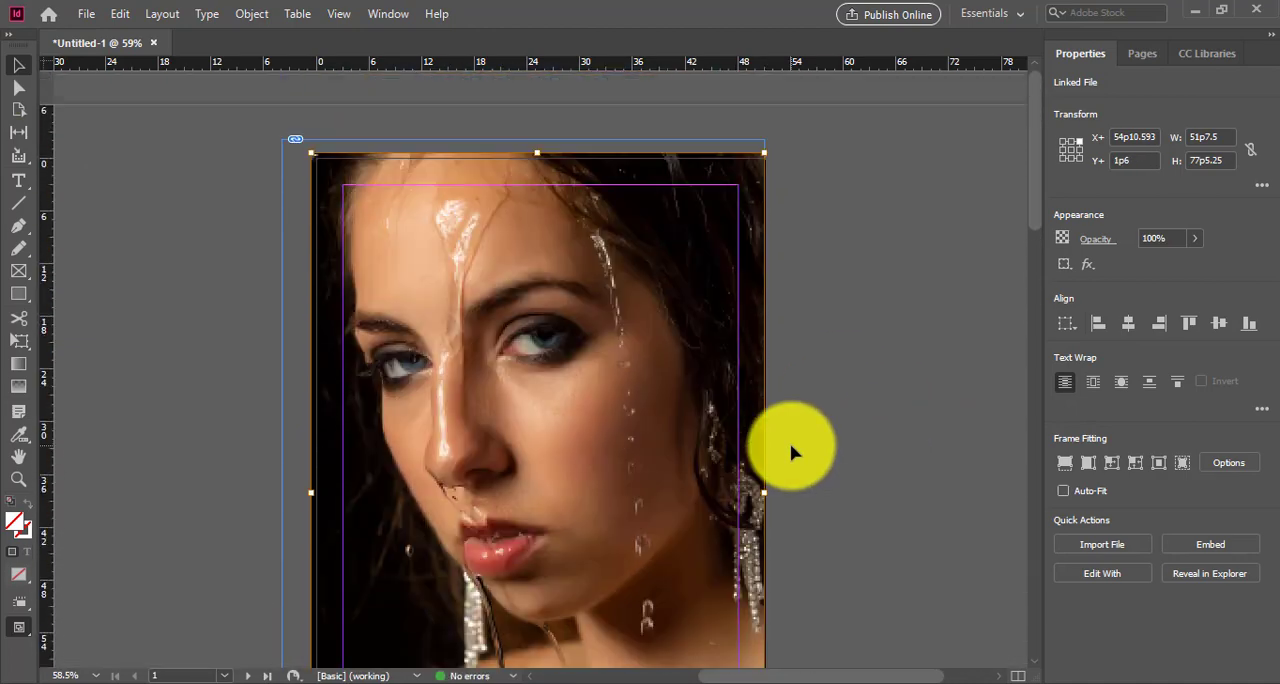
pyautogui.moveTo(577, 483); pyautogui.dragTo(584, 489)
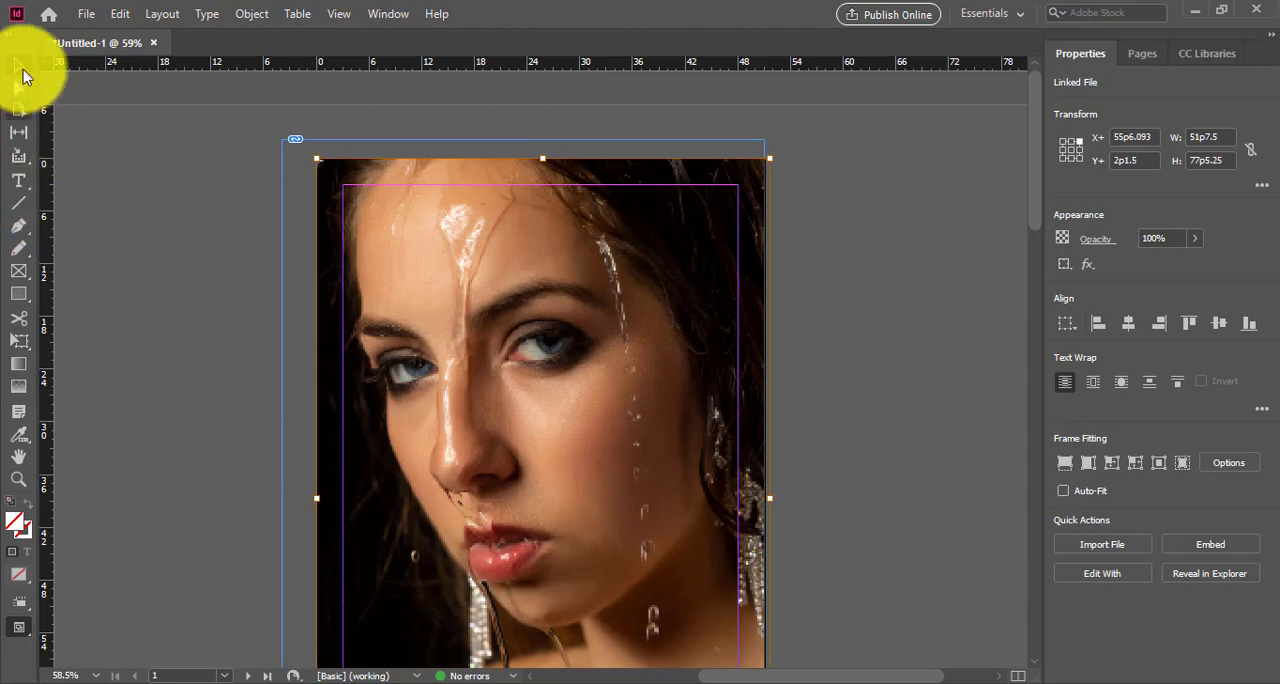
# Step: Crop the photo frame to the page edges so it is 51p0 wide and 66p0 high, and deselect it
pyautogui.moveTo(523, 140); pyautogui.dragTo(523, 158)
pyautogui.moveTo(282, 490); pyautogui.dragTo(317, 495)
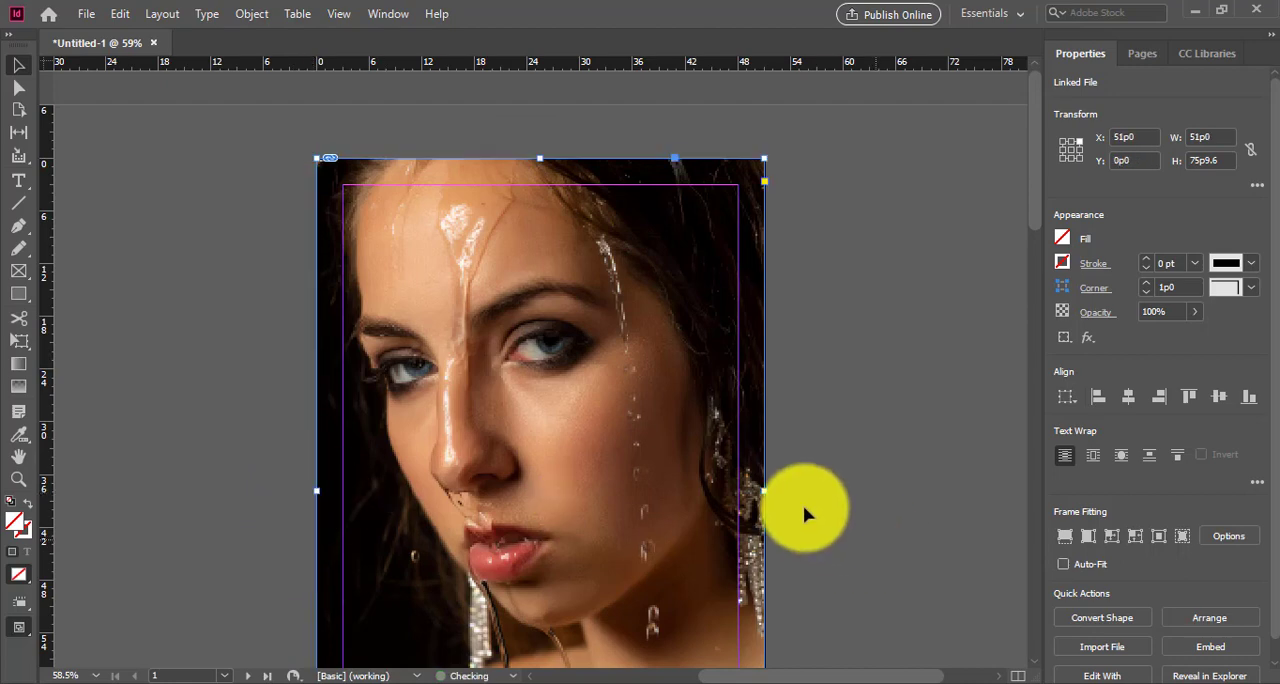
pyautogui.moveTo(765, 491)
pyautogui.mouseDown()
pyautogui.moveTo(777, 497)
pyautogui.moveTo(764, 498)
pyautogui.mouseUp()
pyautogui.scroll(-1, 788, 507)
pyautogui.scroll(-5, 788, 507)
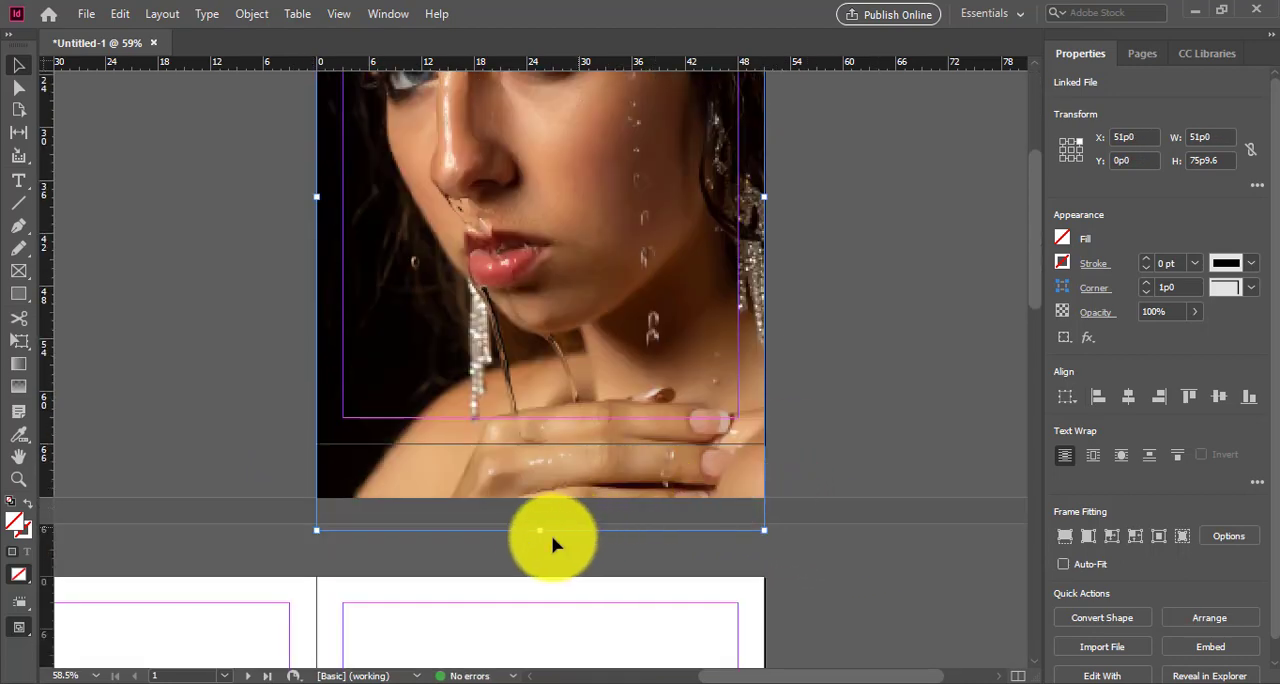
pyautogui.moveTo(543, 529); pyautogui.dragTo(545, 445)
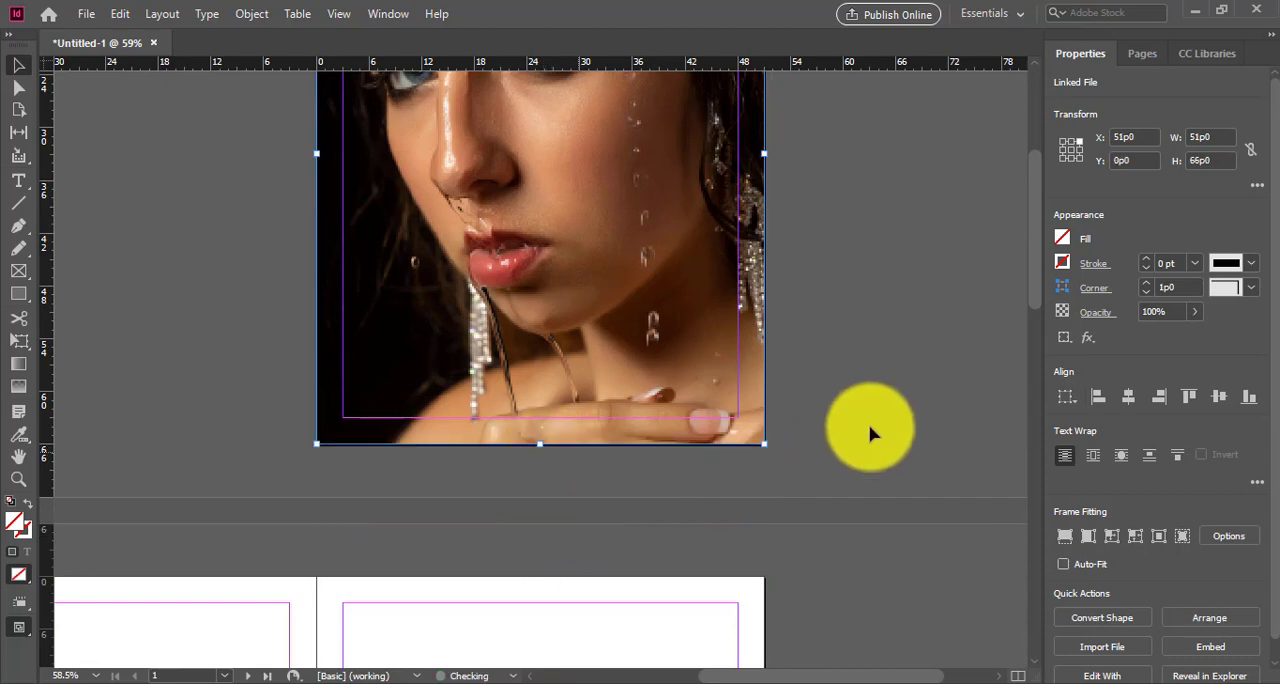
pyautogui.click(869, 420)
# Step: Draw a text frame across the upper part of the photo and enter the title MRLBOYD
pyautogui.scroll(1, 868, 397)
pyautogui.scroll(3, 868, 397)
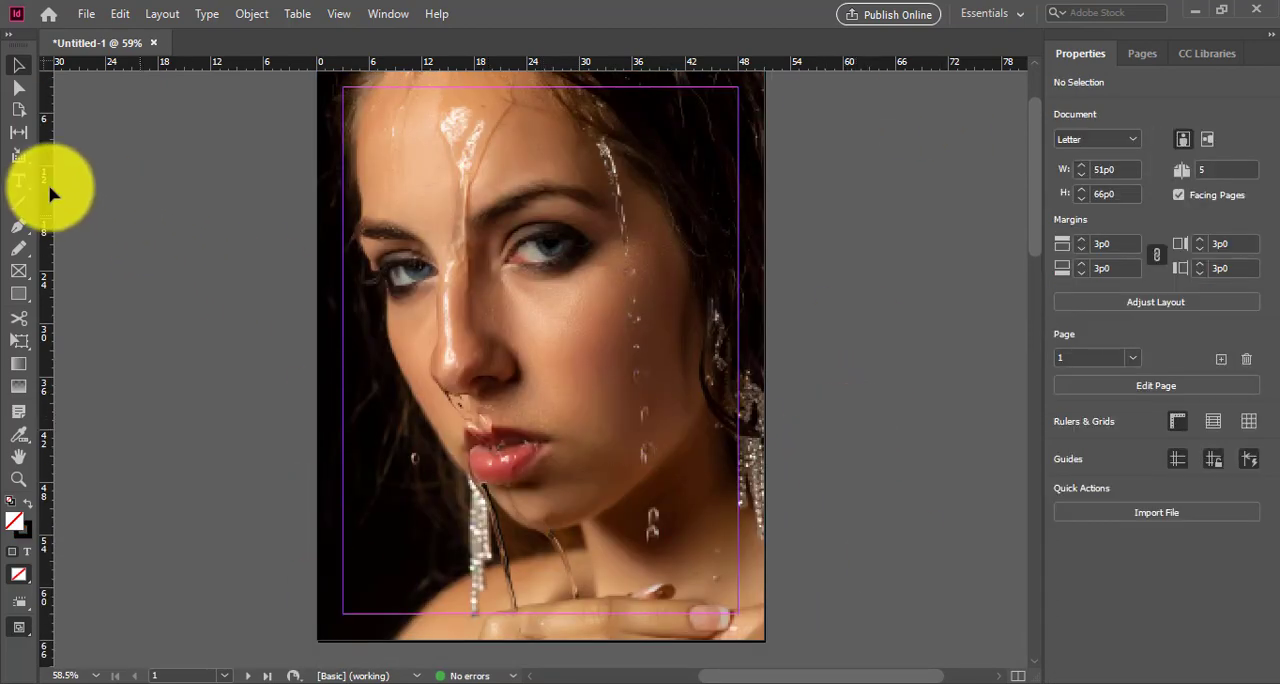
pyautogui.click(18, 182)
pyautogui.moveTo(399, 126); pyautogui.dragTo(724, 246)
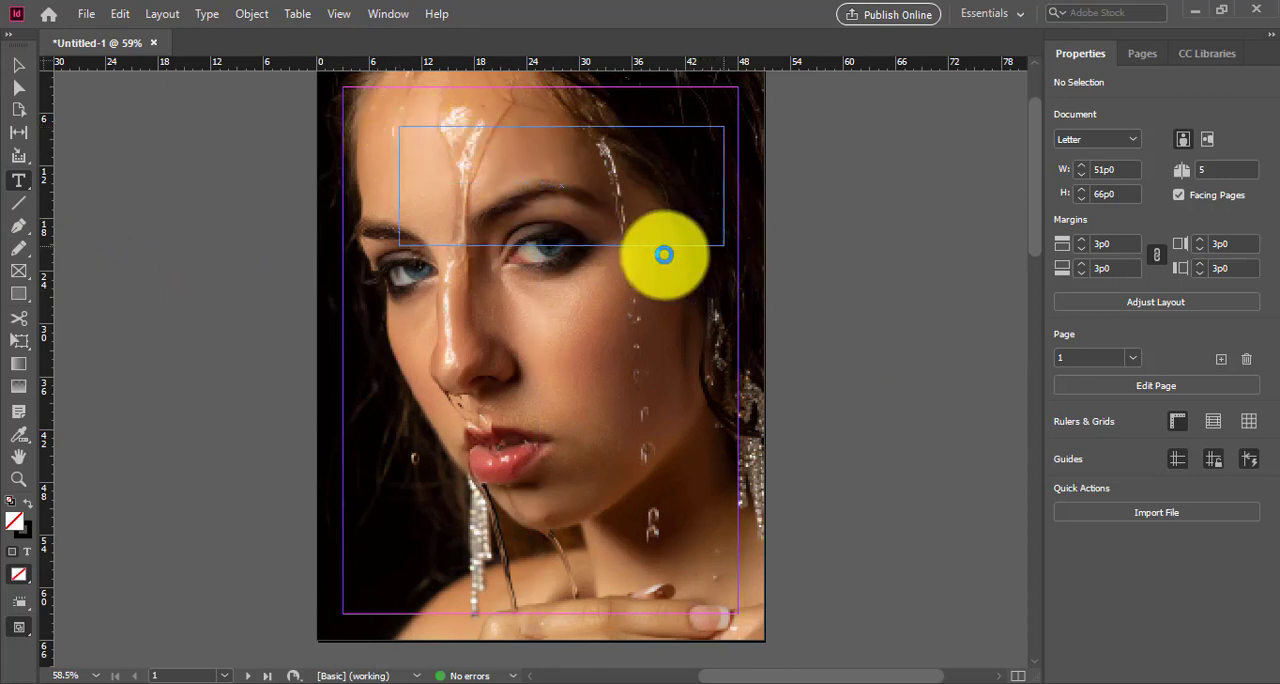
pyautogui.click(426, 223)
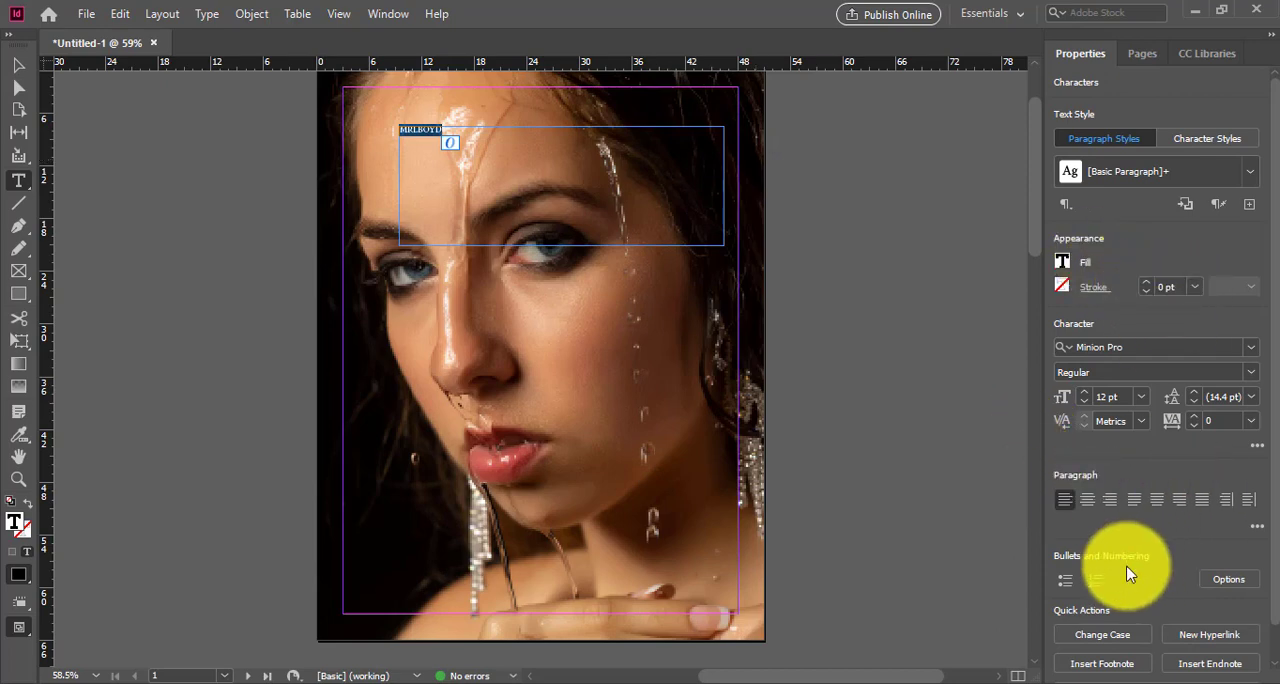
# Step: Set the title's font size to 91 pt and move its frame to X 45p9, Y 6p9
pyautogui.scroll(-1, 1130, 560)
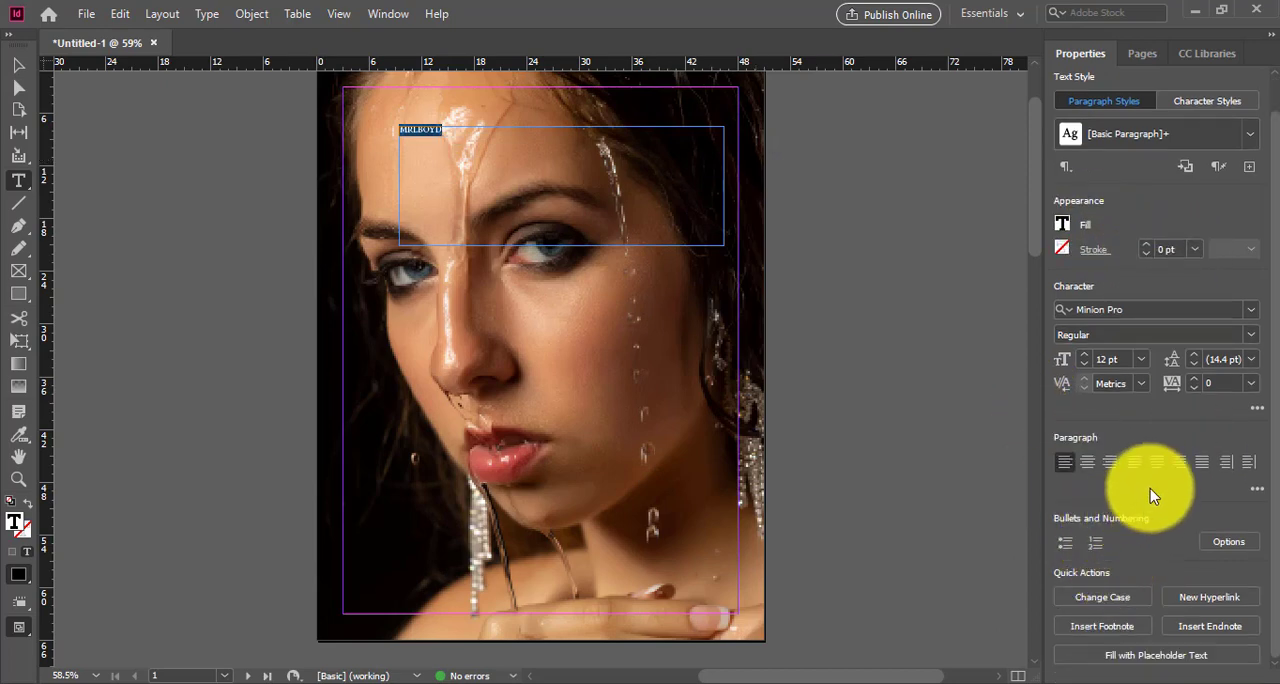
pyautogui.click(1140, 359)
pyautogui.click(1143, 655)
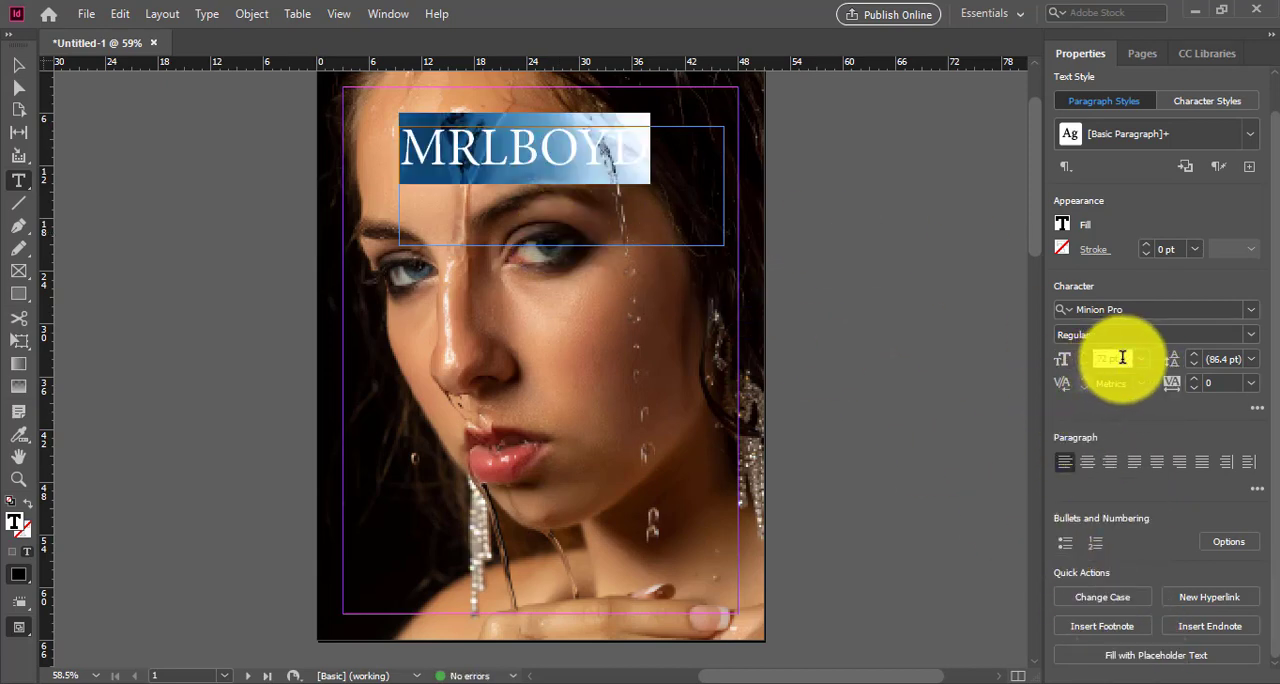
pyautogui.scroll(13, 1122, 358)
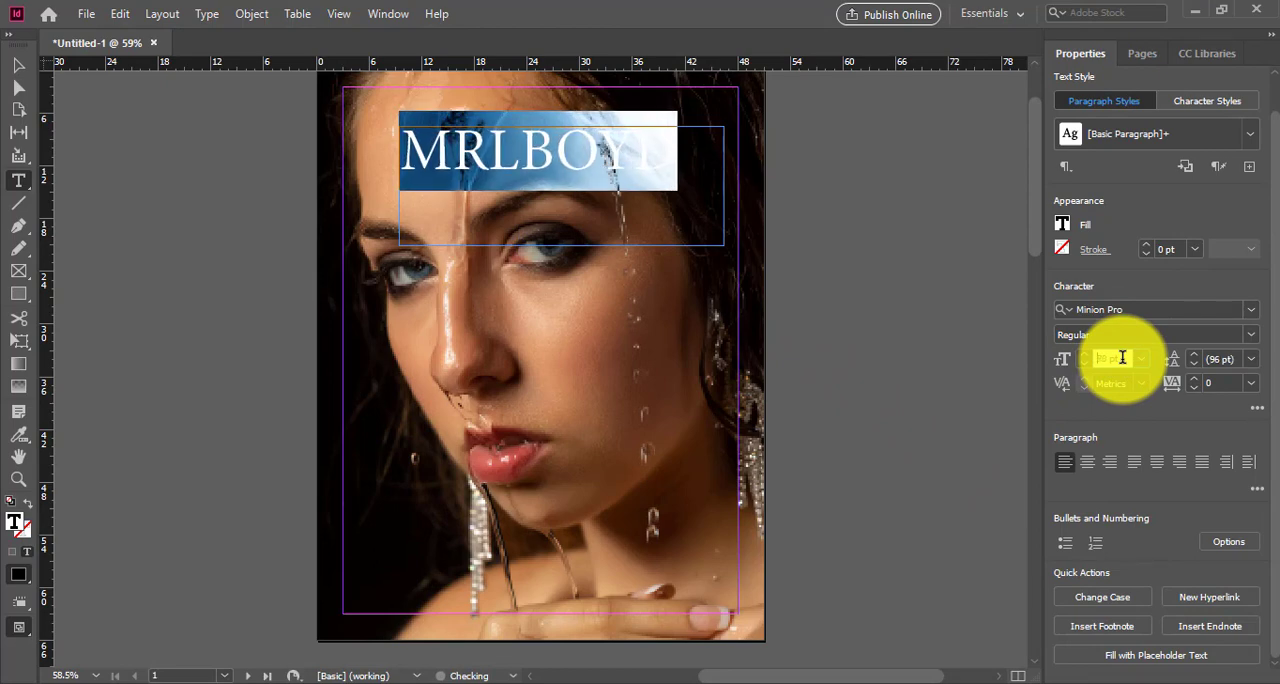
pyautogui.scroll(5, 1122, 358)
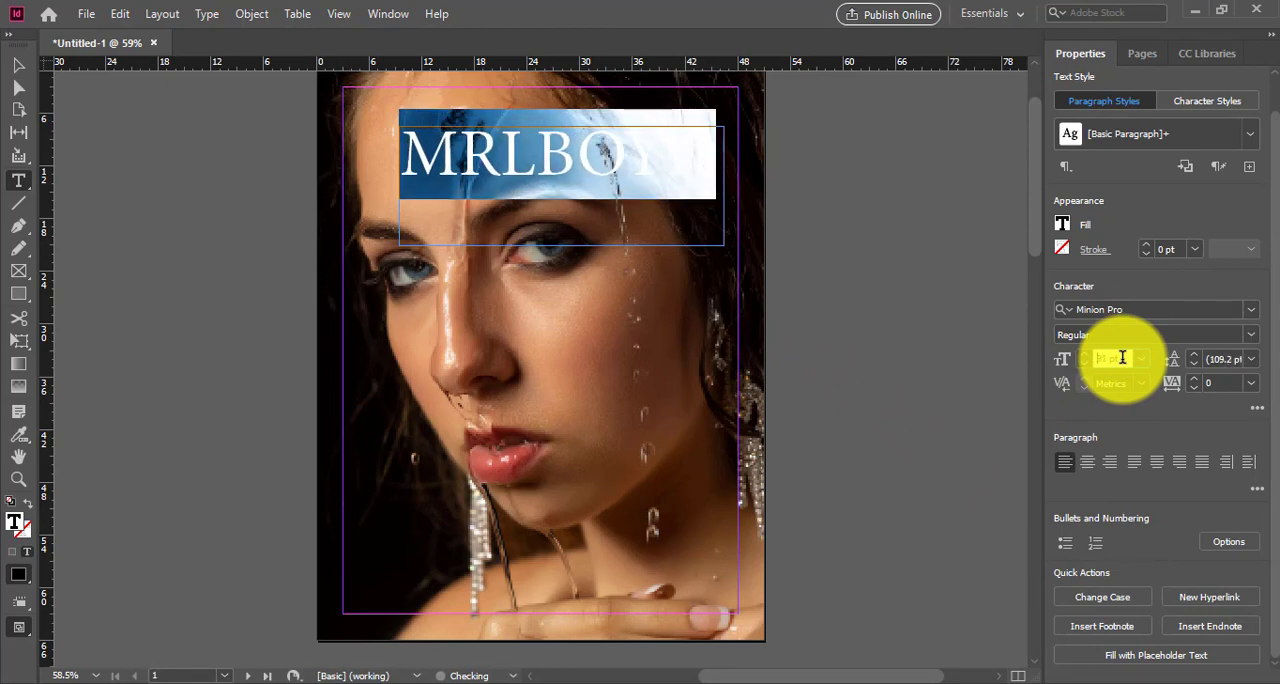
pyautogui.click(18, 64)
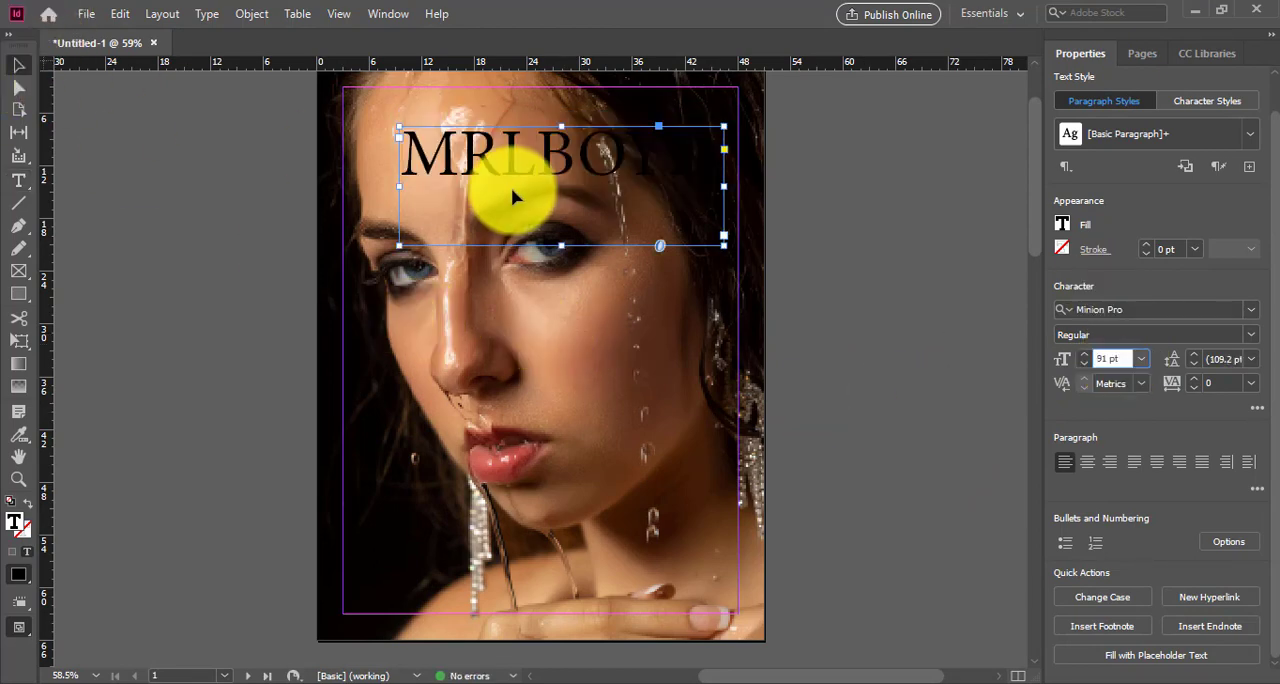
pyautogui.moveTo(525, 160); pyautogui.dragTo(536, 158)
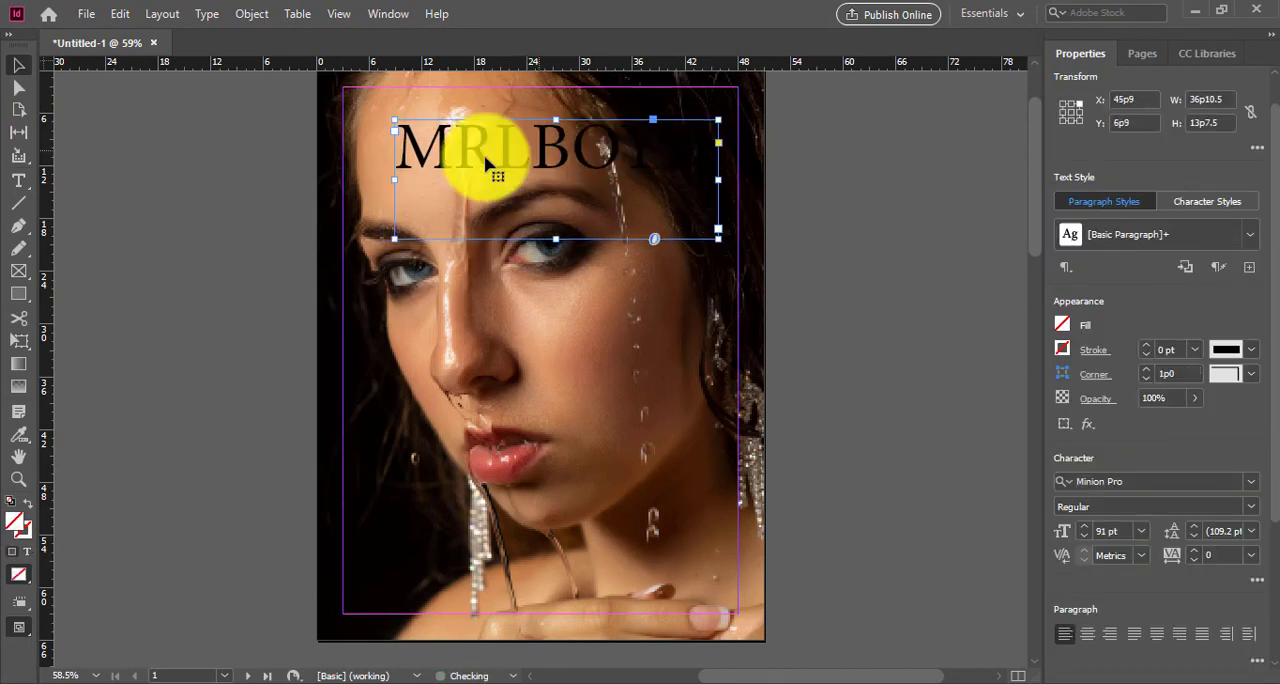
# Step: Change the fill colour of the title text MRLBOYD to white (ffffff)
pyautogui.click(19, 183)
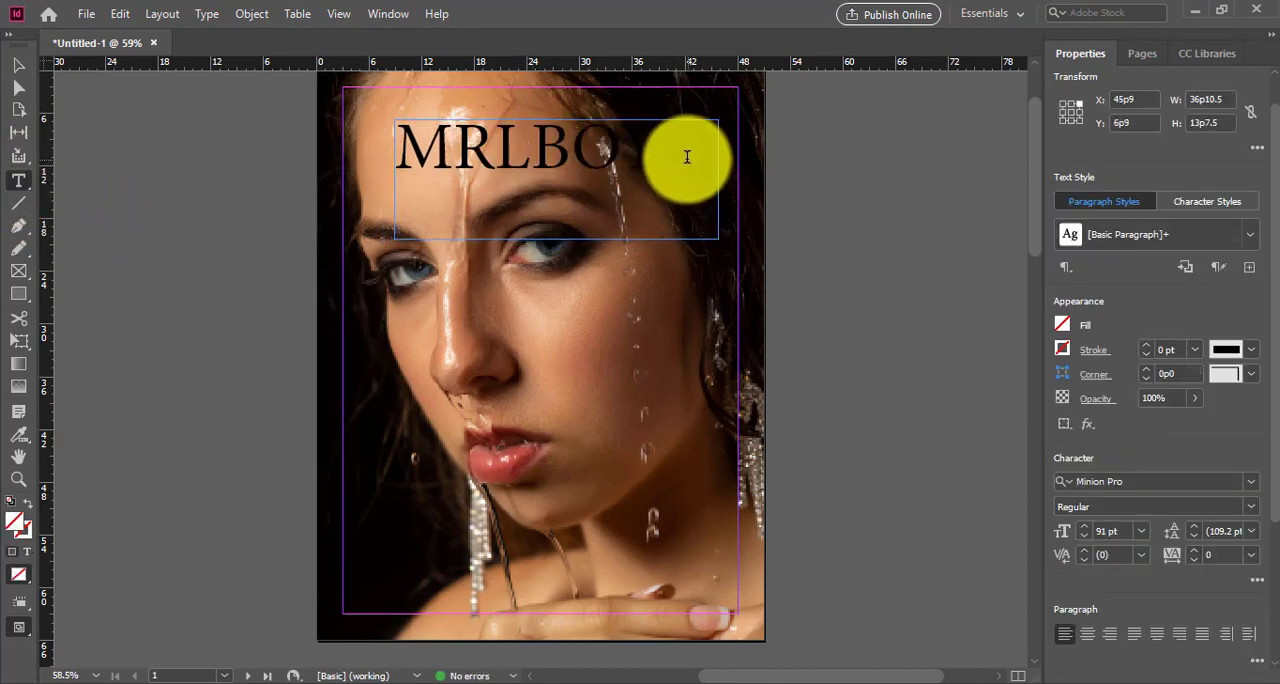
pyautogui.click(638, 152)
pyautogui.doubleClick(638, 152)
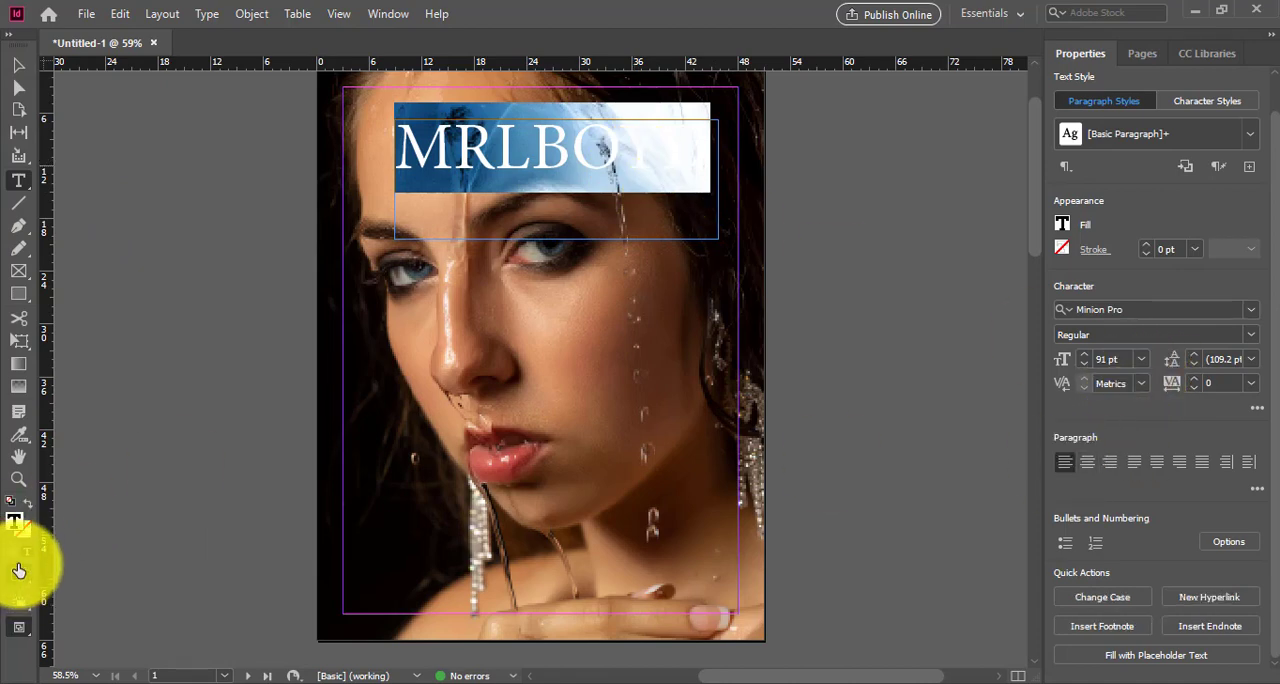
pyautogui.doubleClick(19, 522)
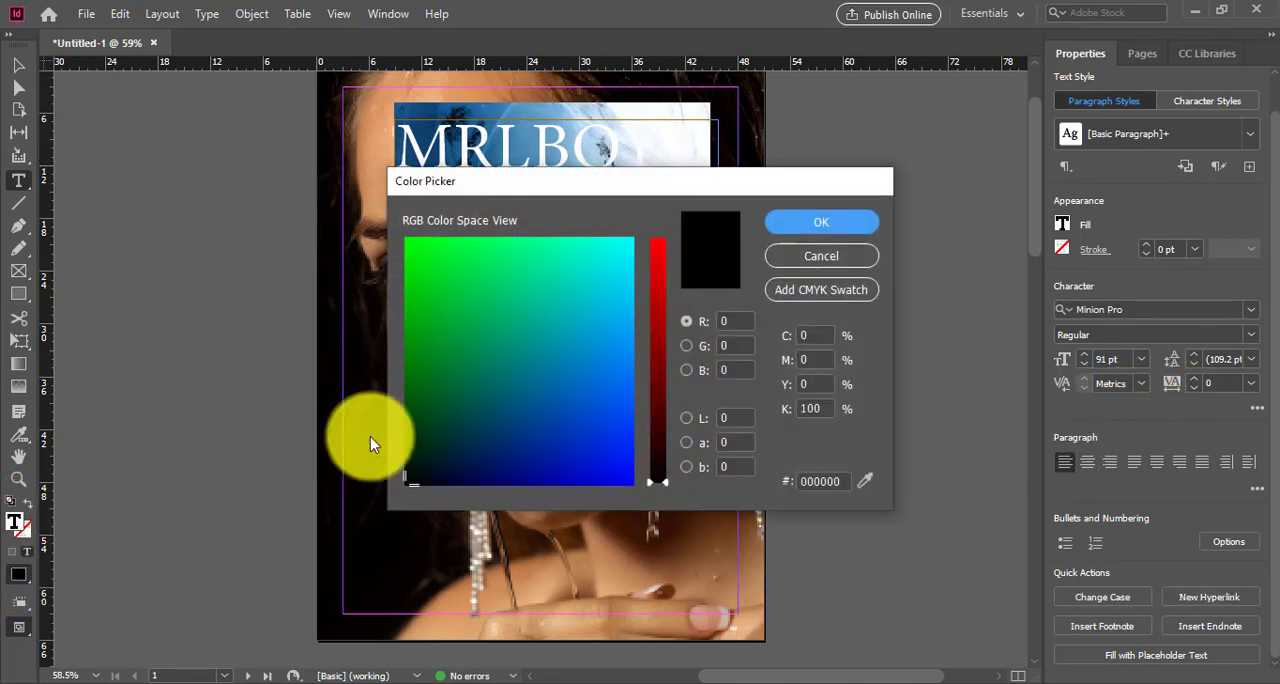
pyautogui.moveTo(654, 232); pyautogui.dragTo(672, 218)
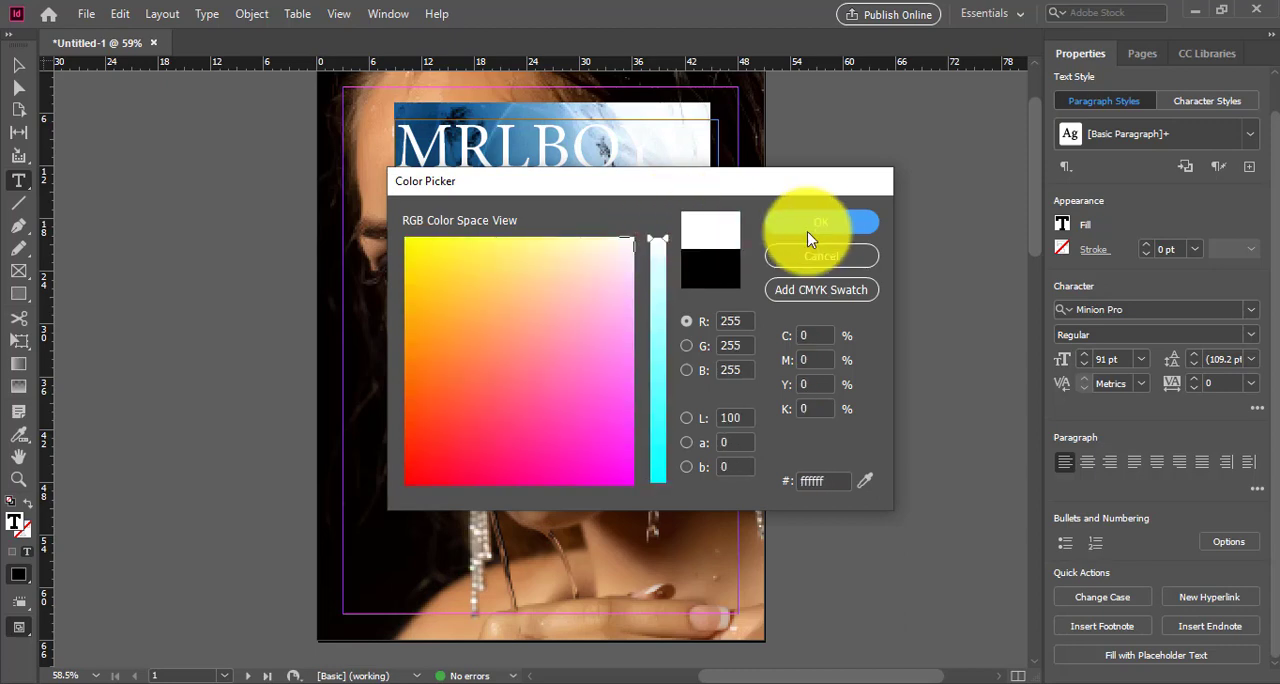
pyautogui.click(819, 231)
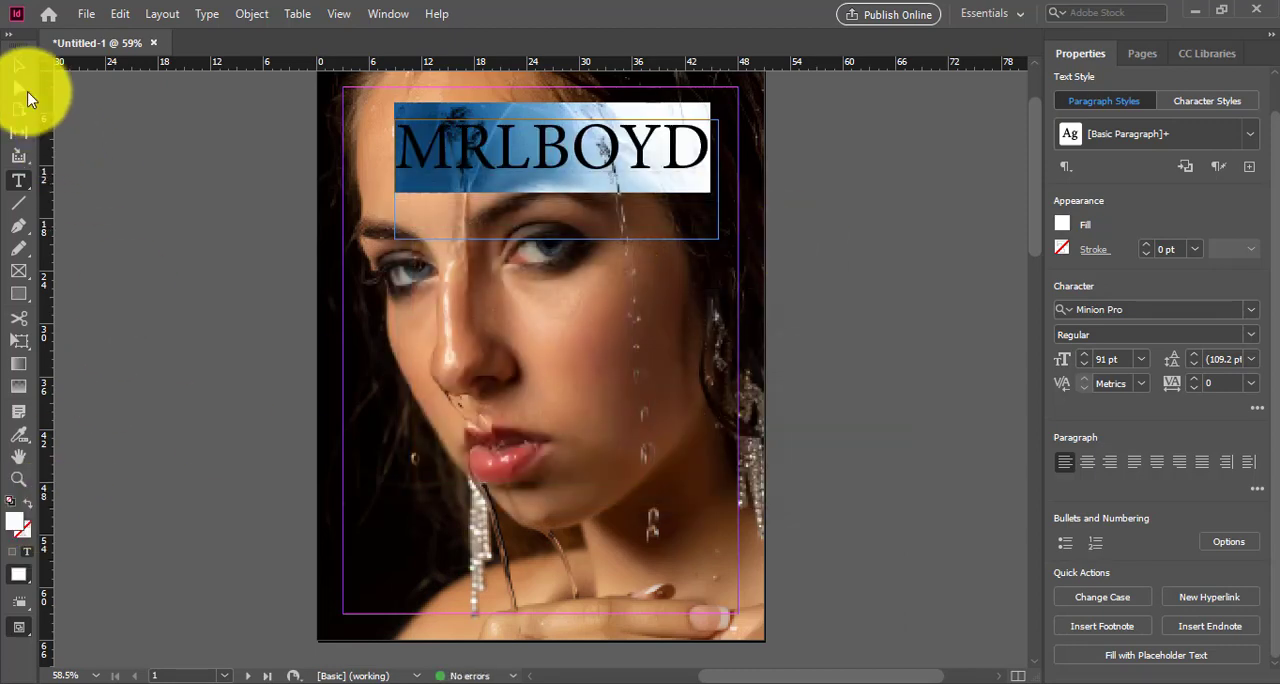
# Step: Shorten the title frame to 6p3 high and move it to X 46p6, Y 6p10.5 near the top of the page
pyautogui.click(19, 66)
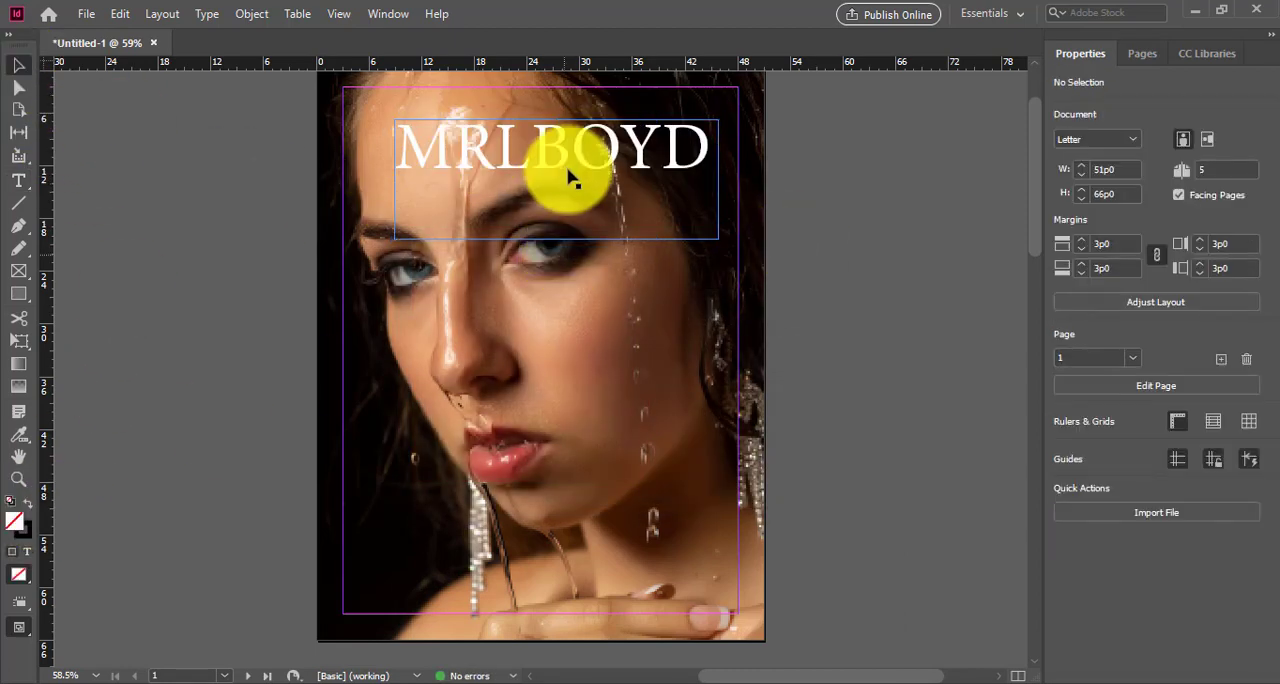
pyautogui.moveTo(557, 240); pyautogui.dragTo(503, 160)
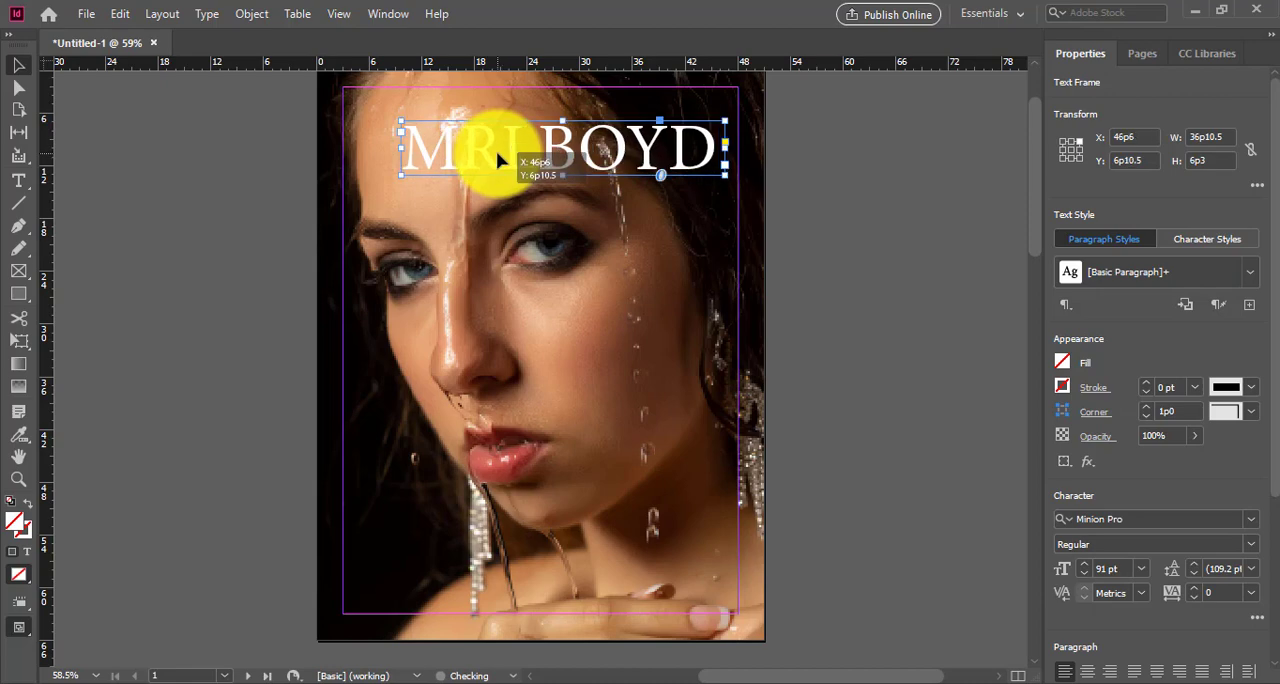
pyautogui.click(810, 188)
pyautogui.click(20, 180)
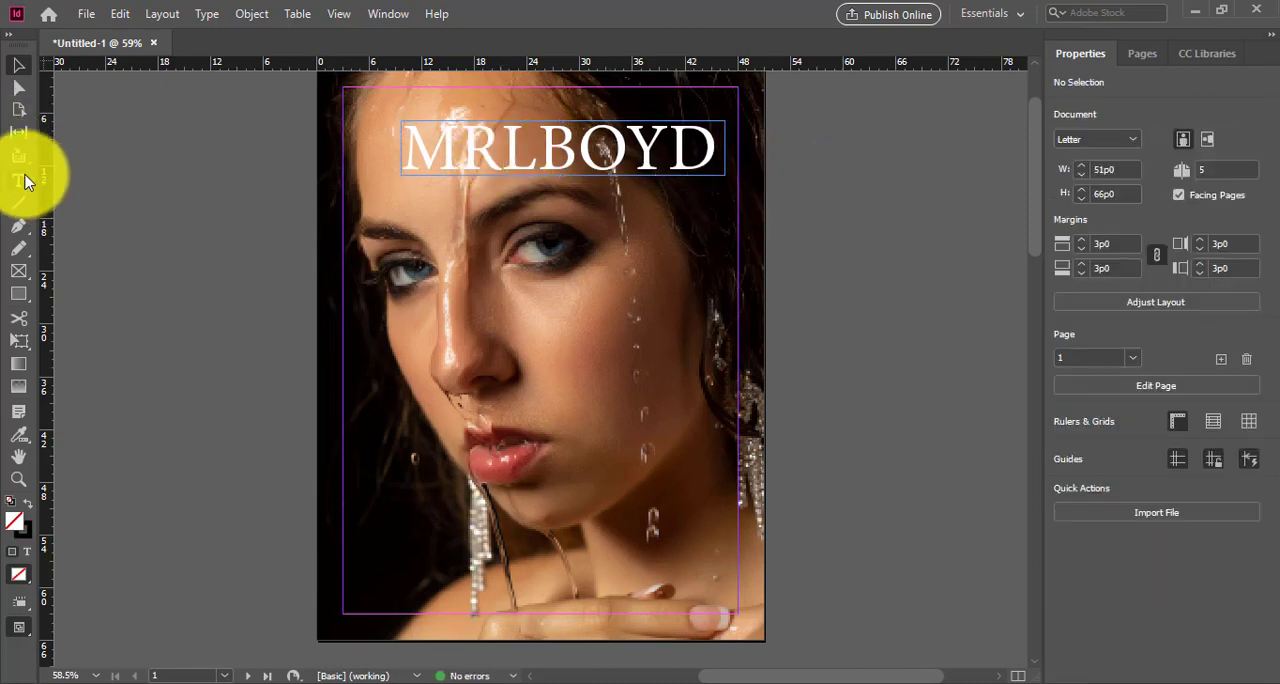
# Step: Draw a text frame just below the title, enter INTERNATIONAL PROFESSIONAL PHOTOGRAPHER, and make the text white (ffffff)
pyautogui.moveTo(438, 192)
pyautogui.mouseDown()
pyautogui.moveTo(449, 216)
pyautogui.moveTo(693, 230)
pyautogui.moveTo(725, 215)
pyautogui.mouseUp()
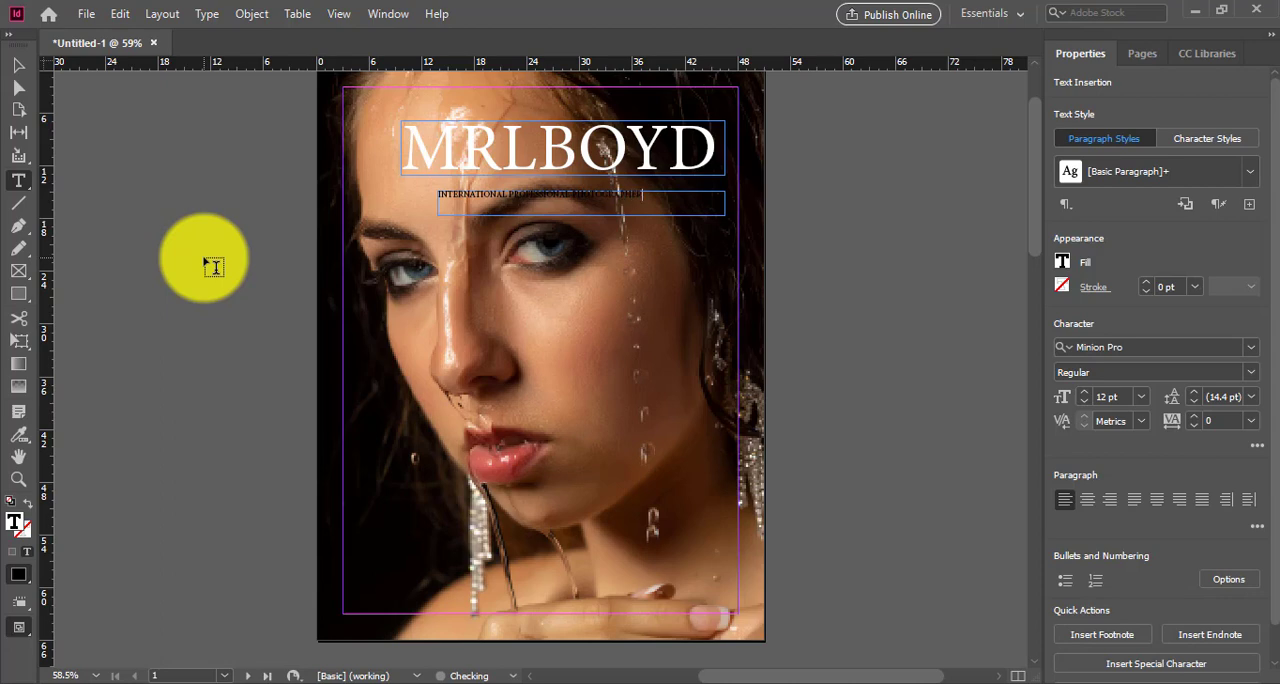
pyautogui.doubleClick(15, 524)
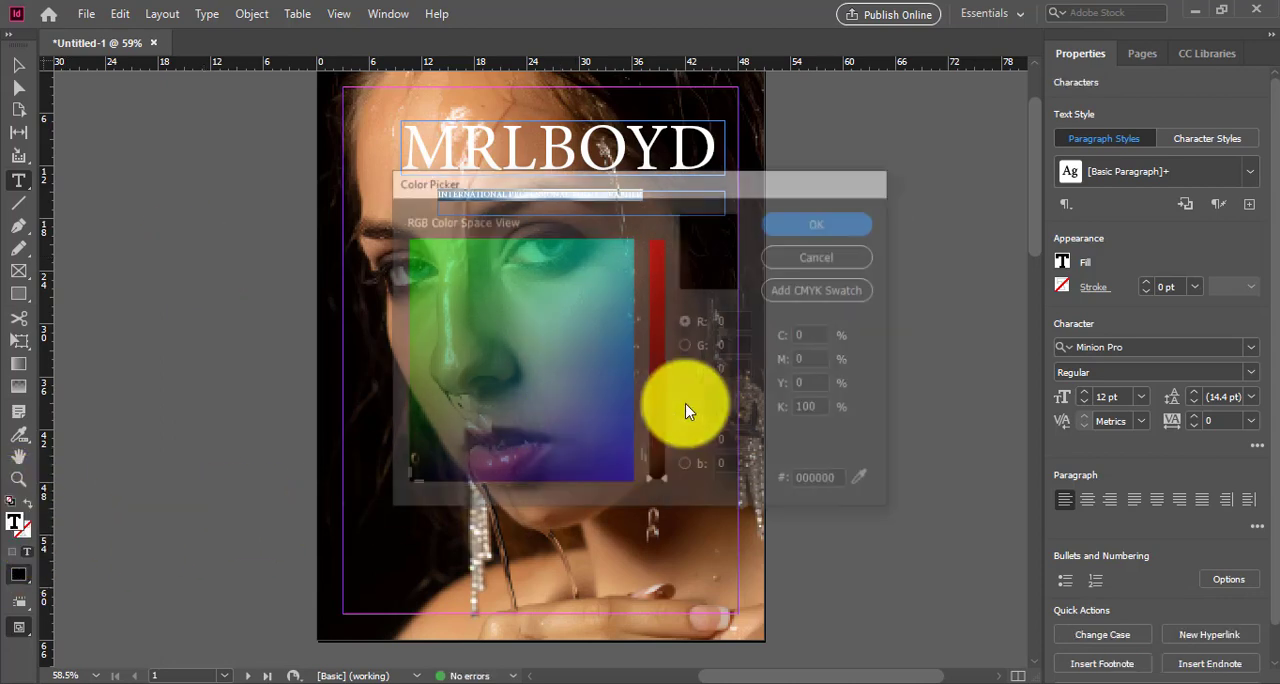
pyautogui.moveTo(589, 279); pyautogui.dragTo(674, 200)
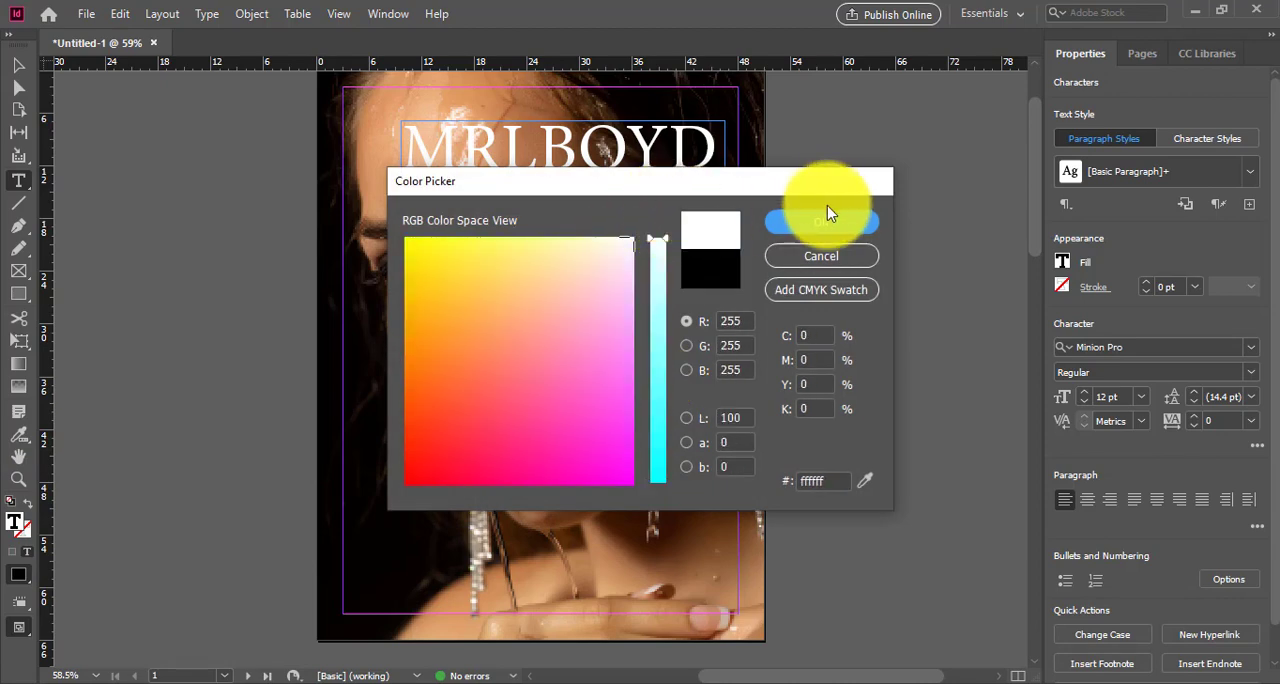
pyautogui.click(828, 212)
pyautogui.click(18, 65)
pyautogui.click(627, 194)
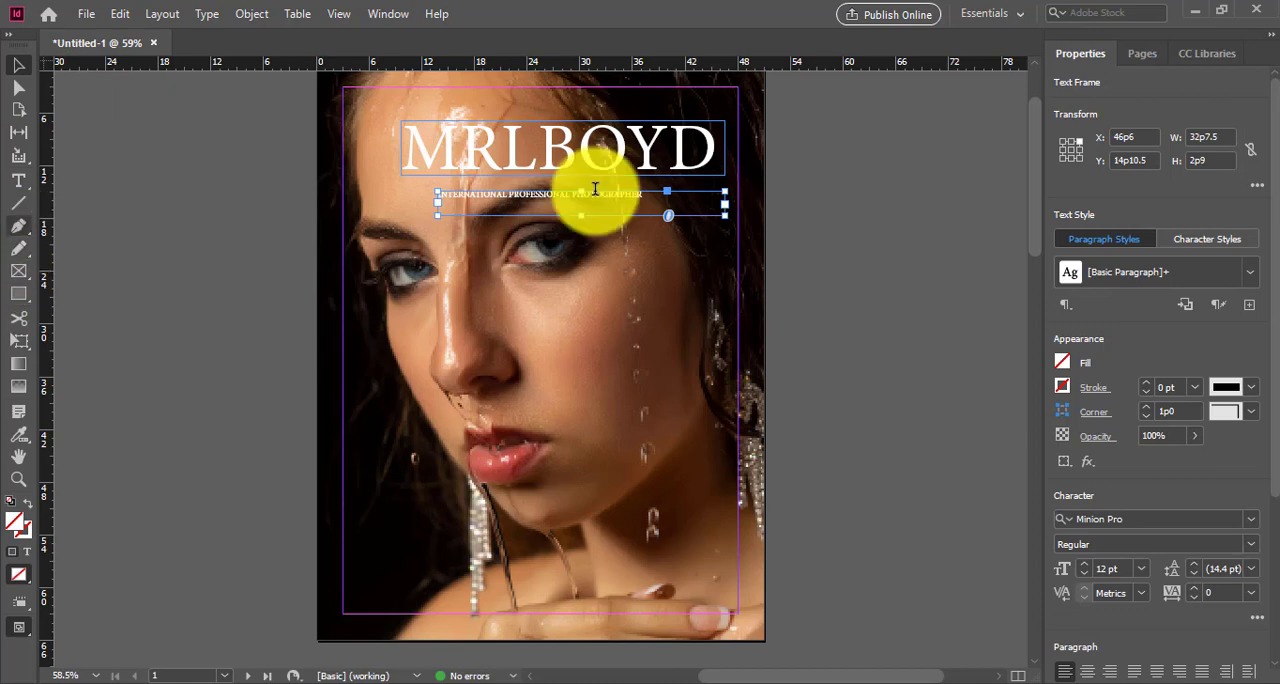
# Step: Set the font size of the INTERNATIONAL PROFESSIONAL PHOTOGRAPHER subtitle to 15 pt
pyautogui.doubleClick(641, 209)
pyautogui.moveTo(649, 197); pyautogui.dragTo(423, 190)
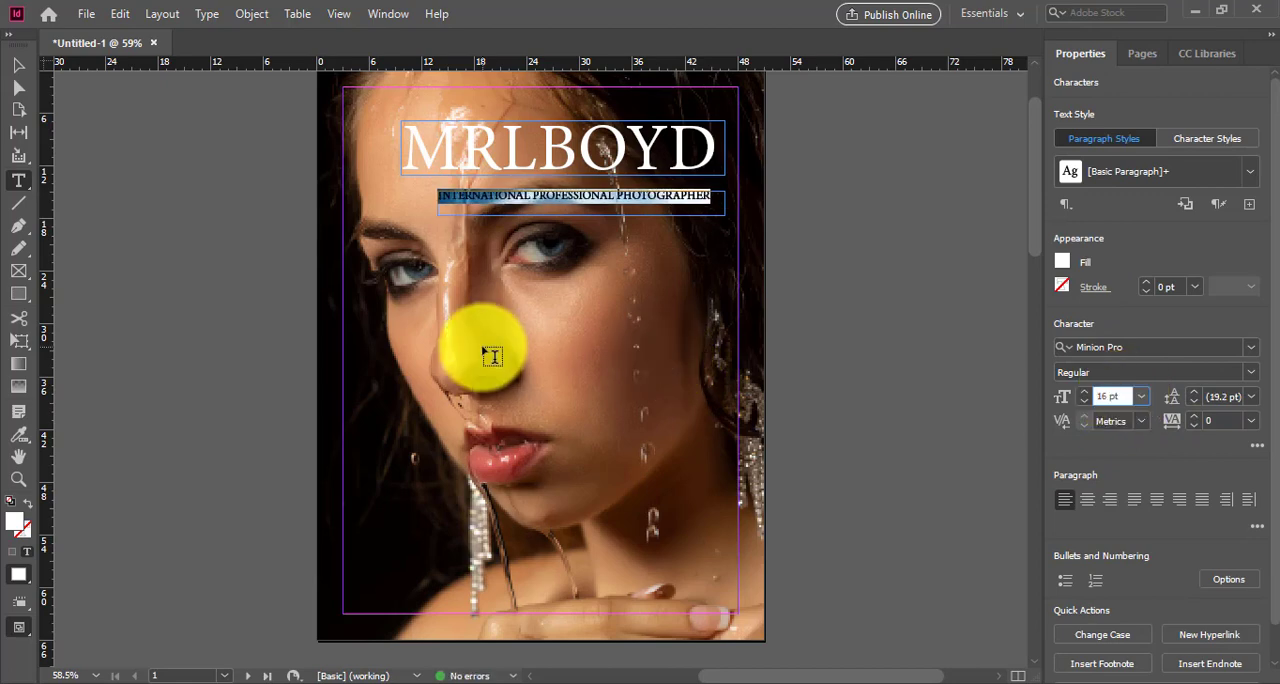
pyautogui.press('Down')
pyautogui.scroll(1, 14, 130)
pyautogui.click(18, 65)
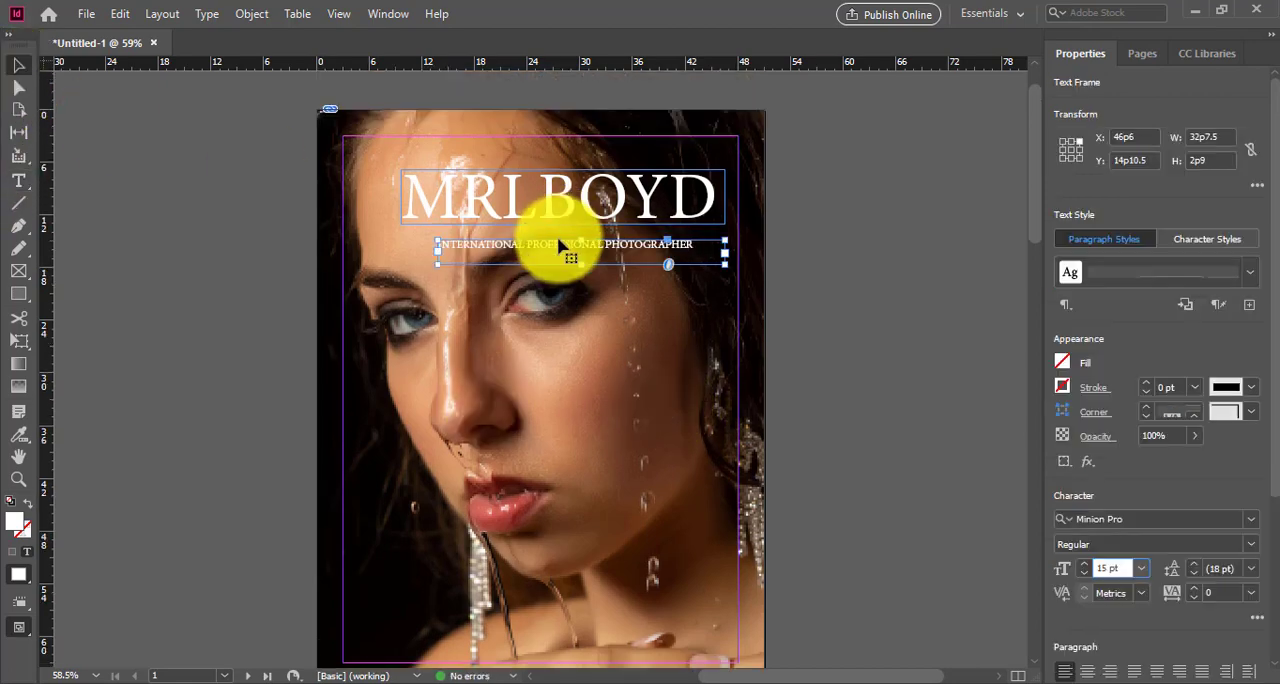
# Step: Move the subtitle frame up against the title, to X 48p3.5, Y 13p1
pyautogui.moveTo(560, 247); pyautogui.dragTo(587, 237)
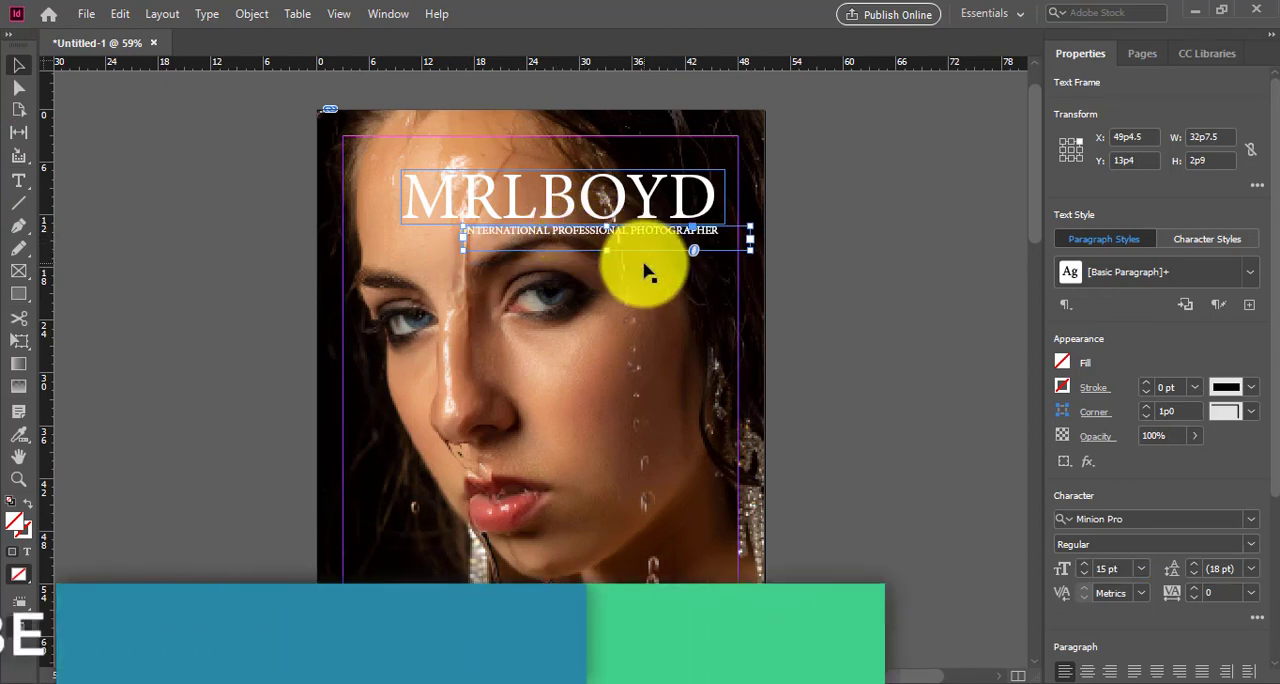
pyautogui.press('Up')
pyautogui.press('Up')
pyautogui.press('Up')
pyautogui.press('Up')
pyautogui.press('Up')
pyautogui.press('Up')
pyautogui.press('Up')
pyautogui.press('Left')
pyautogui.press('Left')
pyautogui.press('Left')
pyautogui.press('Left')
pyautogui.press('Left')
pyautogui.press('Left')
pyautogui.press('Left')
pyautogui.press('Left')
pyautogui.press('Left')
pyautogui.press('Left')
pyautogui.press('Left')
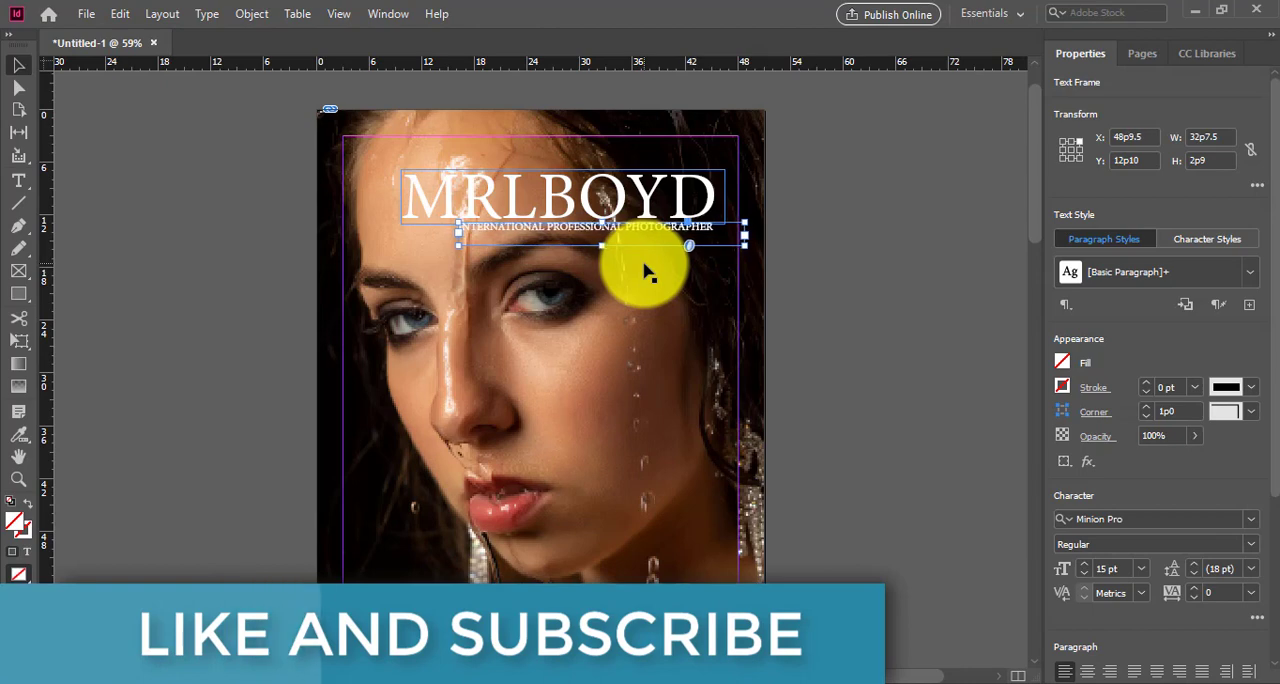
pyautogui.press('Up')
pyautogui.press('Left')
pyautogui.press('Left')
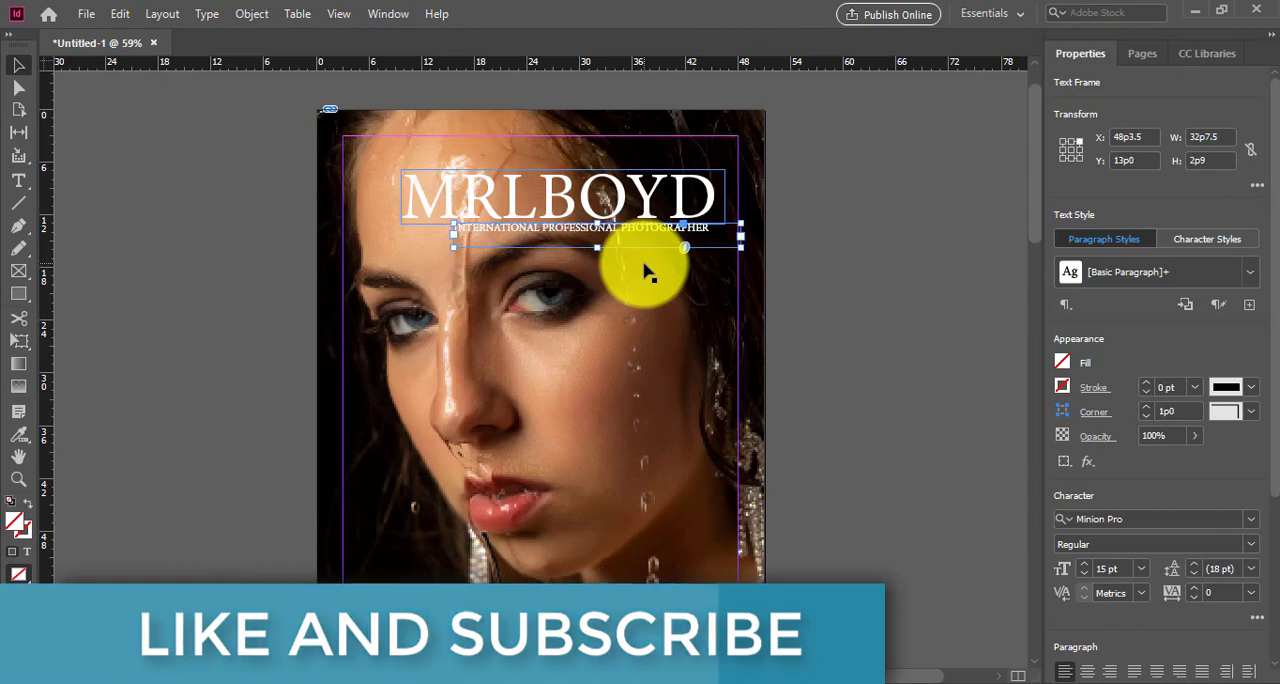
pyautogui.press('Down')
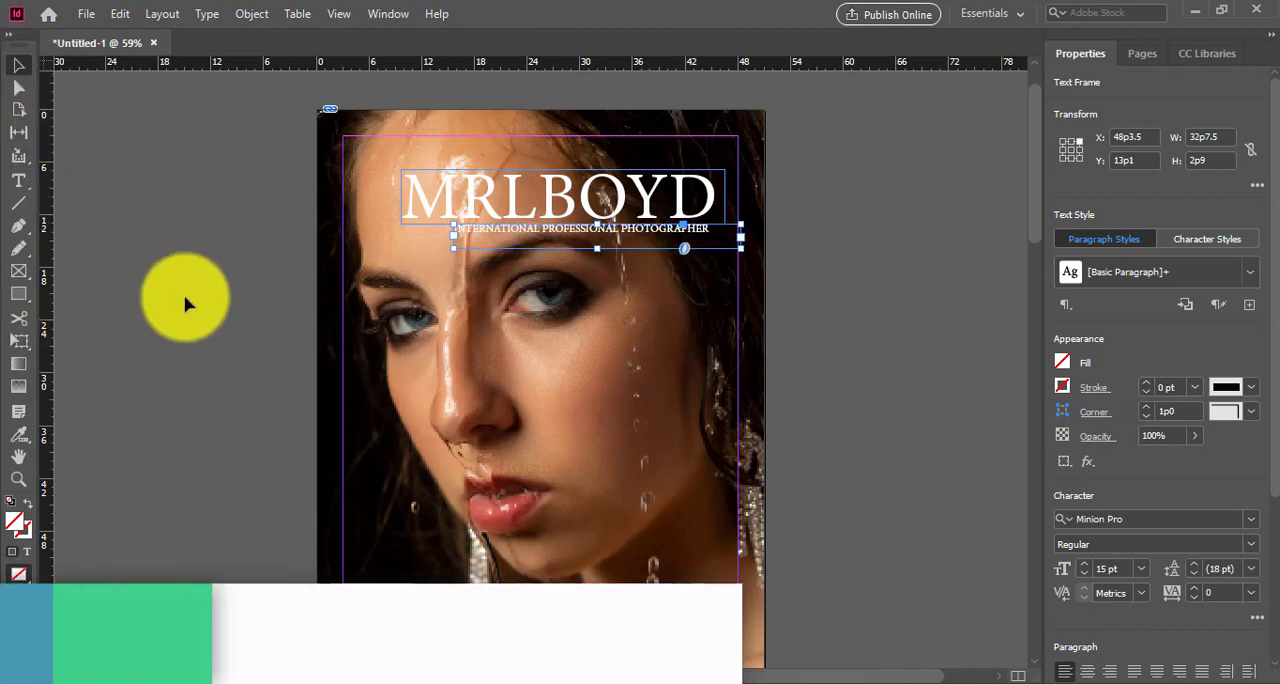
# Step: Draw a text frame about 16p1.5 wide and 4p9 high in the cover's lower-left area, enter 2020, and make the text white
pyautogui.click(89, 323)
pyautogui.click(17, 181)
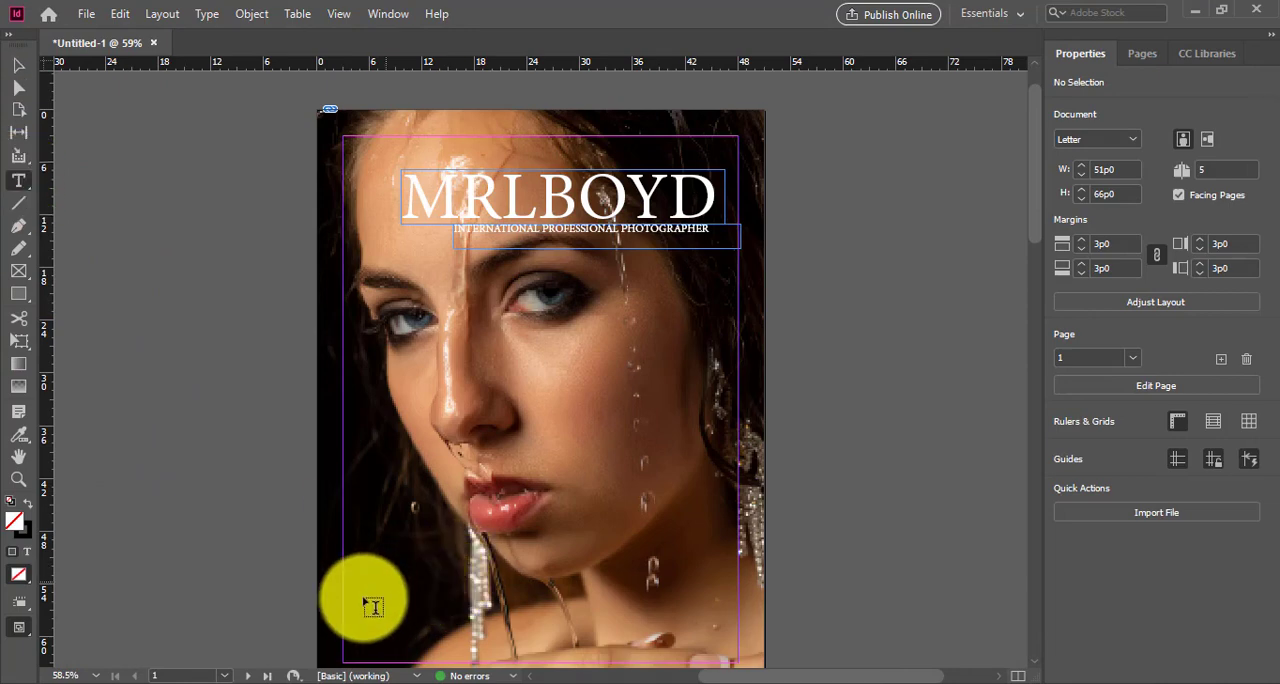
pyautogui.moveTo(363, 598); pyautogui.dragTo(506, 640)
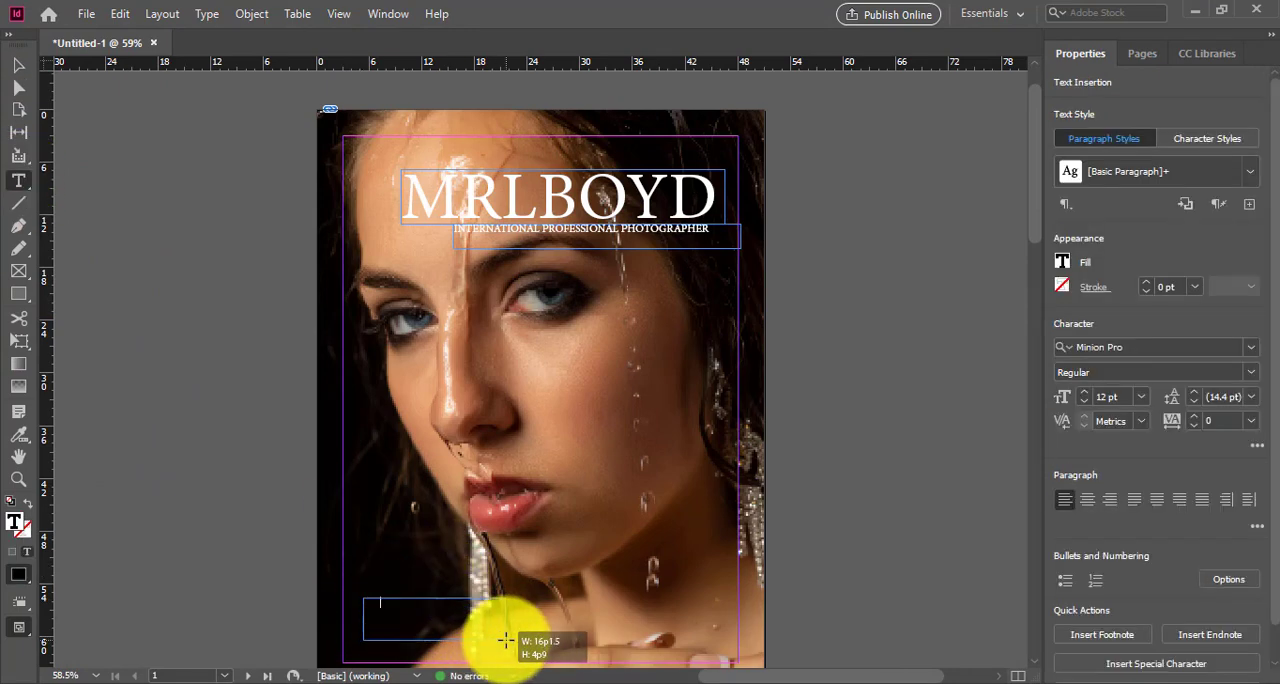
pyautogui.doubleClick(16, 521)
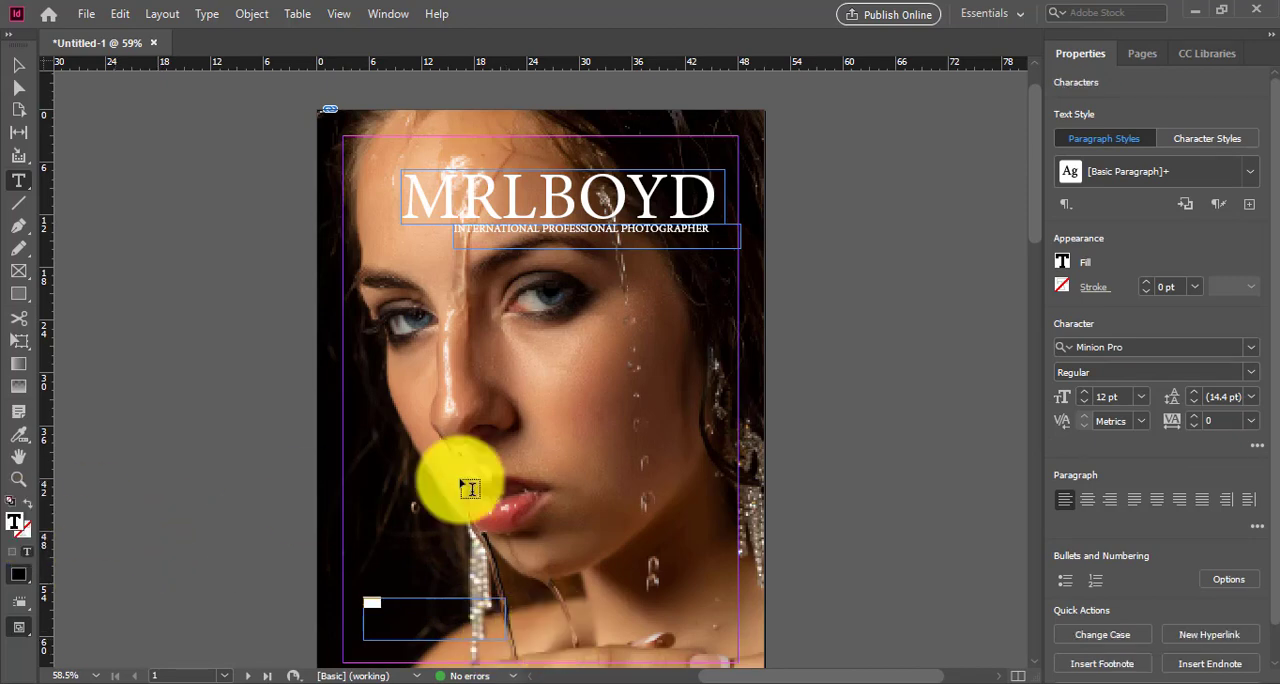
pyautogui.doubleClick(16, 521)
pyautogui.moveTo(554, 416); pyautogui.dragTo(643, 214)
pyautogui.moveTo(652, 268); pyautogui.dragTo(678, 184)
pyautogui.click(821, 222)
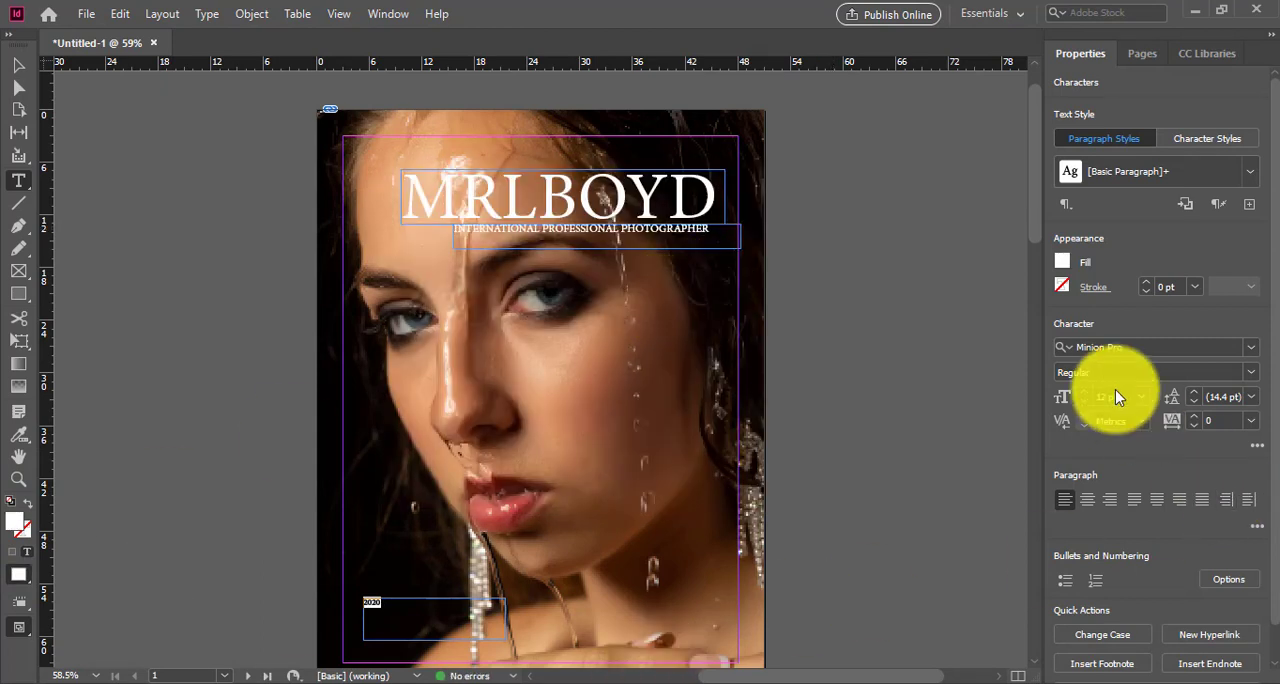
# Step: Set the 2020 text to 43 pt and move its frame to X 19p1.5, Y 56p4.5 against the left margin
pyautogui.click(1143, 405)
pyautogui.click(1140, 302)
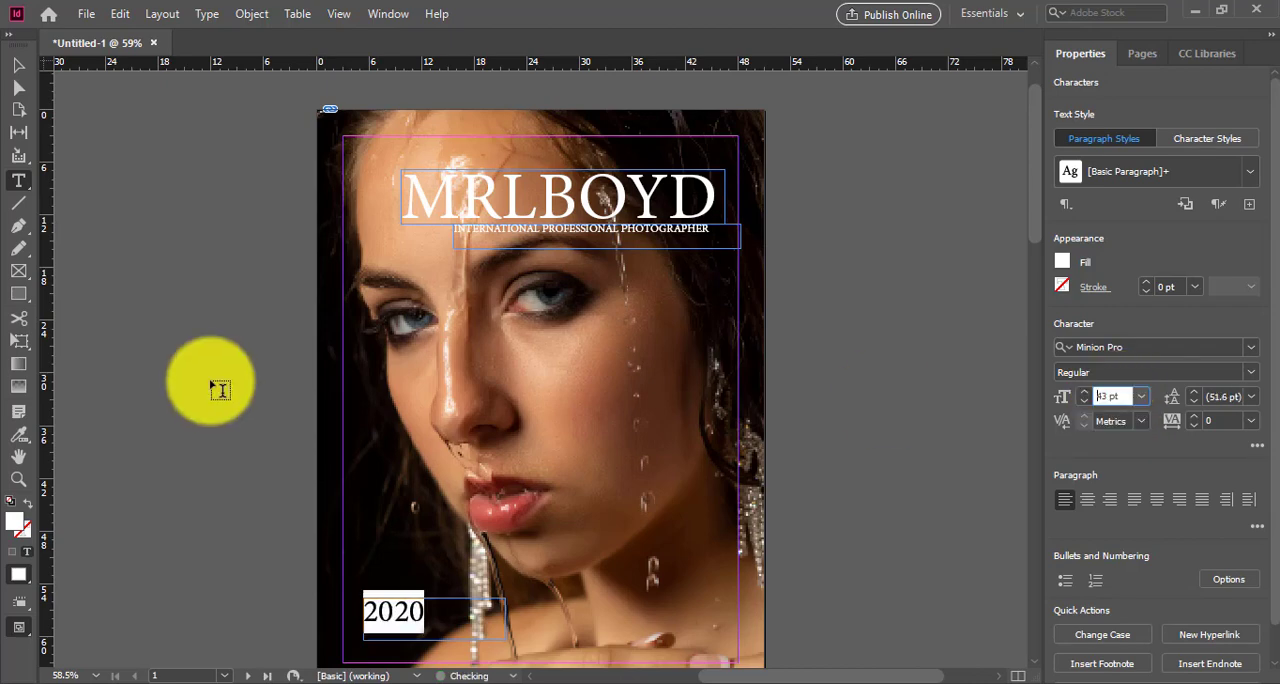
pyautogui.click(18, 64)
pyautogui.click(398, 637)
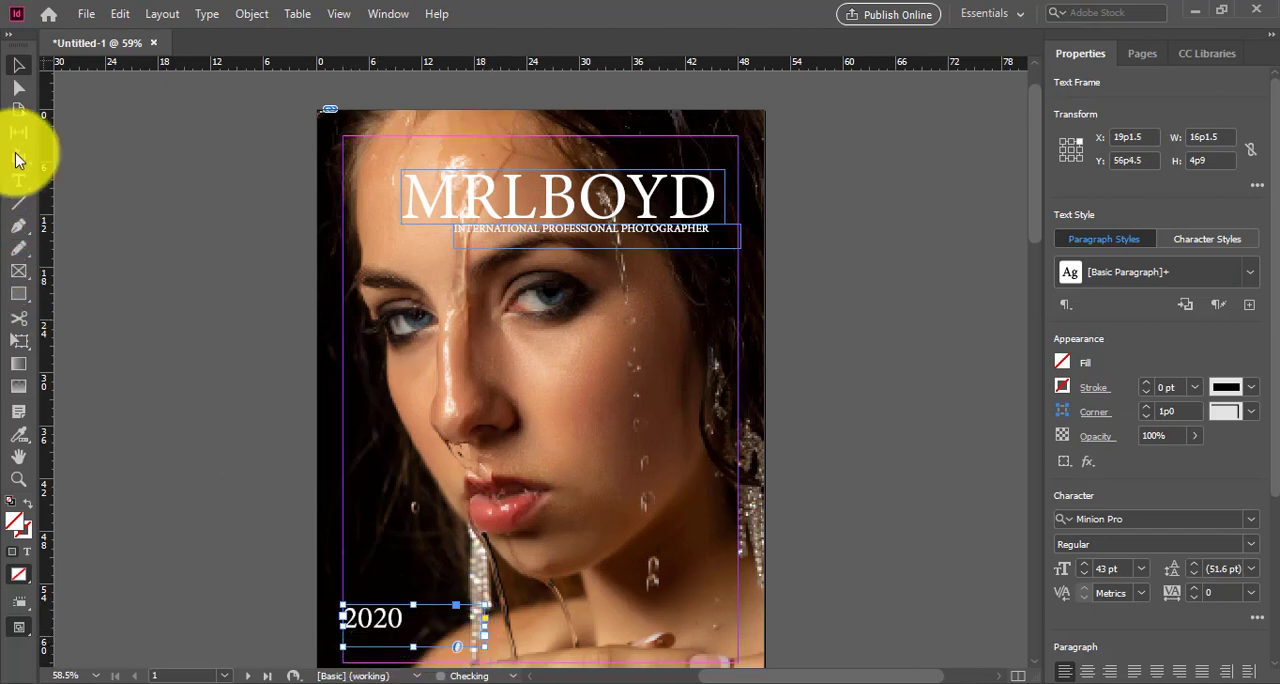
# Step: Draw a text frame about 18p7.5 wide and 4p9 high across the chin area, enter MALAGA, SPAIN, and make the text white (ffffff)
pyautogui.click(26, 186)
pyautogui.moveTo(451, 500); pyautogui.dragTo(612, 542)
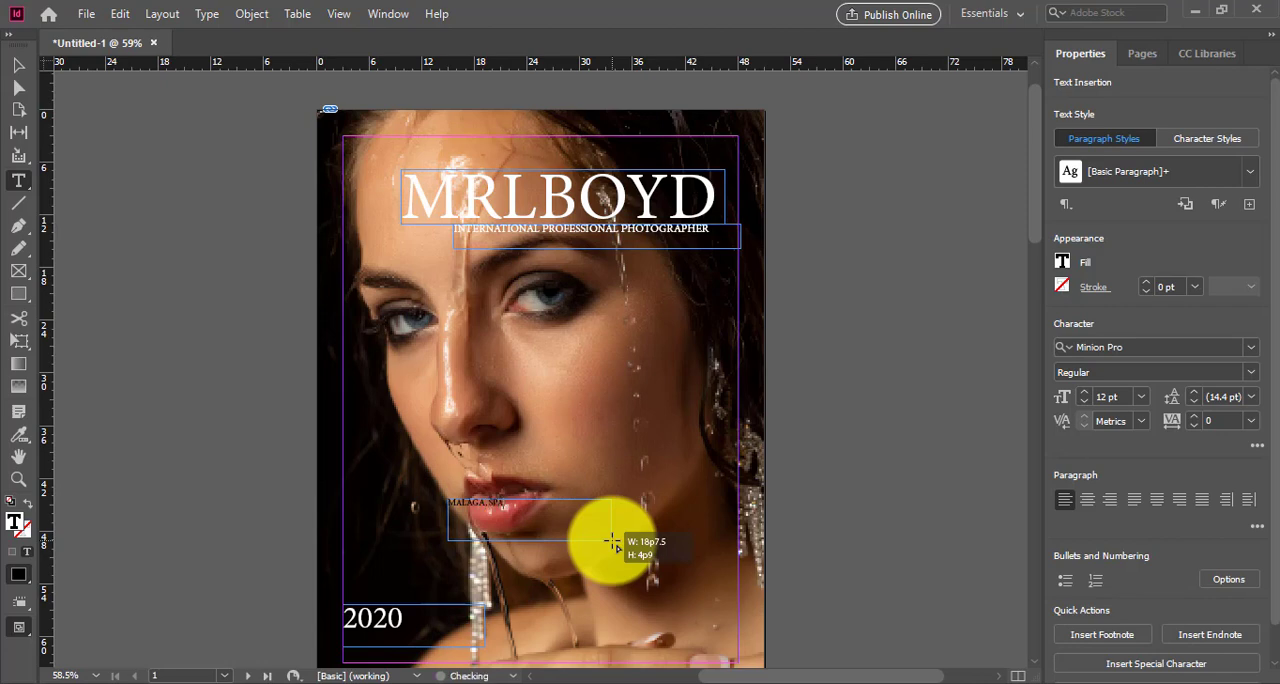
pyautogui.doubleClick(22, 530)
pyautogui.moveTo(563, 443); pyautogui.dragTo(645, 283)
pyautogui.click(658, 238)
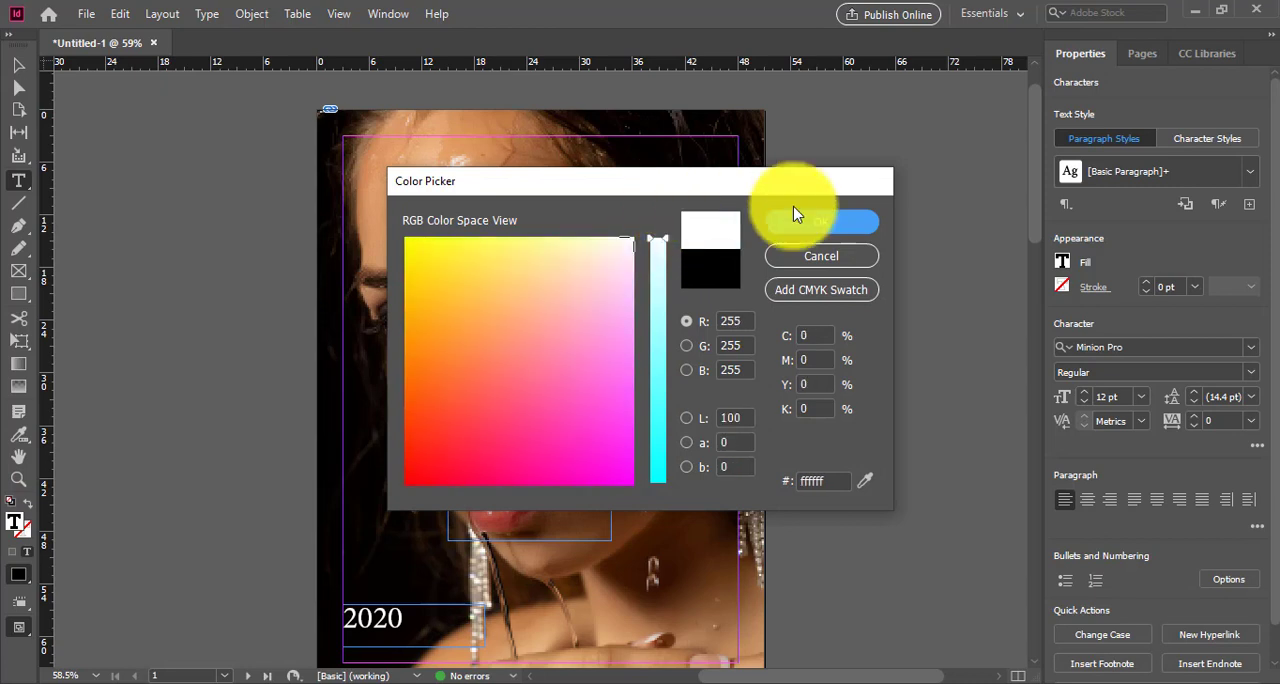
pyautogui.press('Return')
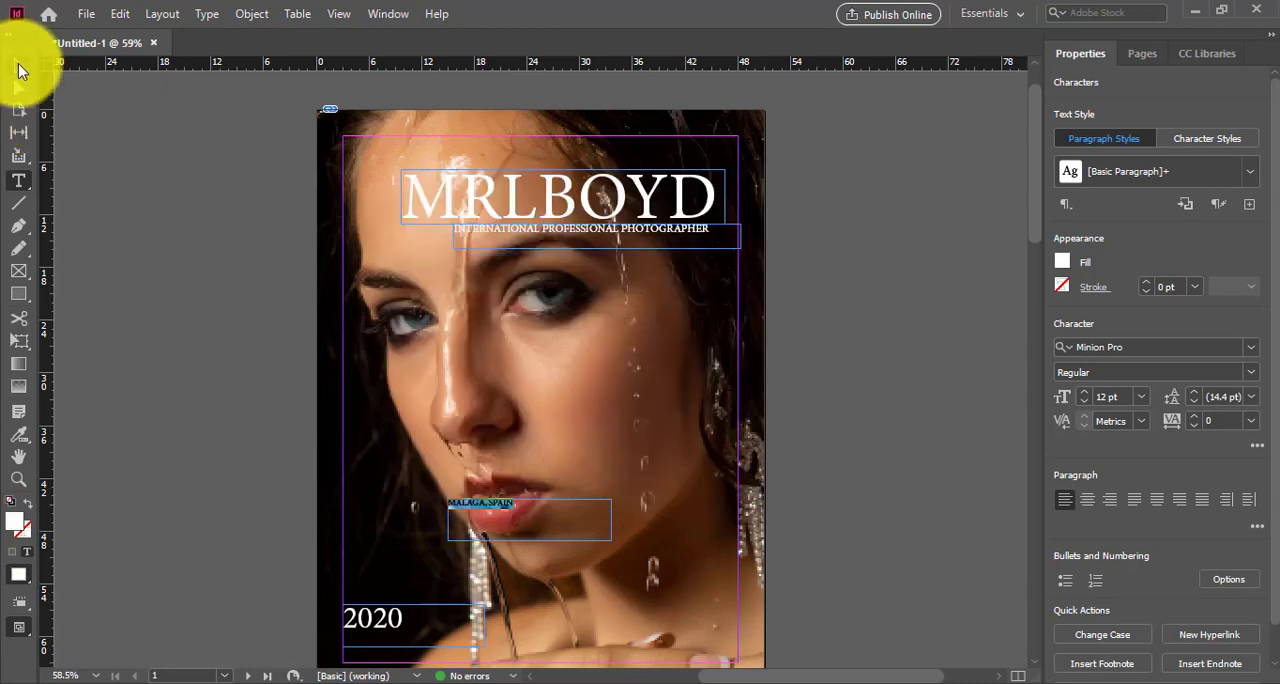
# Step: Move the MALAGA, SPAIN frame directly under 2020, to X 21p7.5, Y 59p6, and deselect it
pyautogui.click(18, 65)
pyautogui.moveTo(500, 523); pyautogui.dragTo(398, 655)
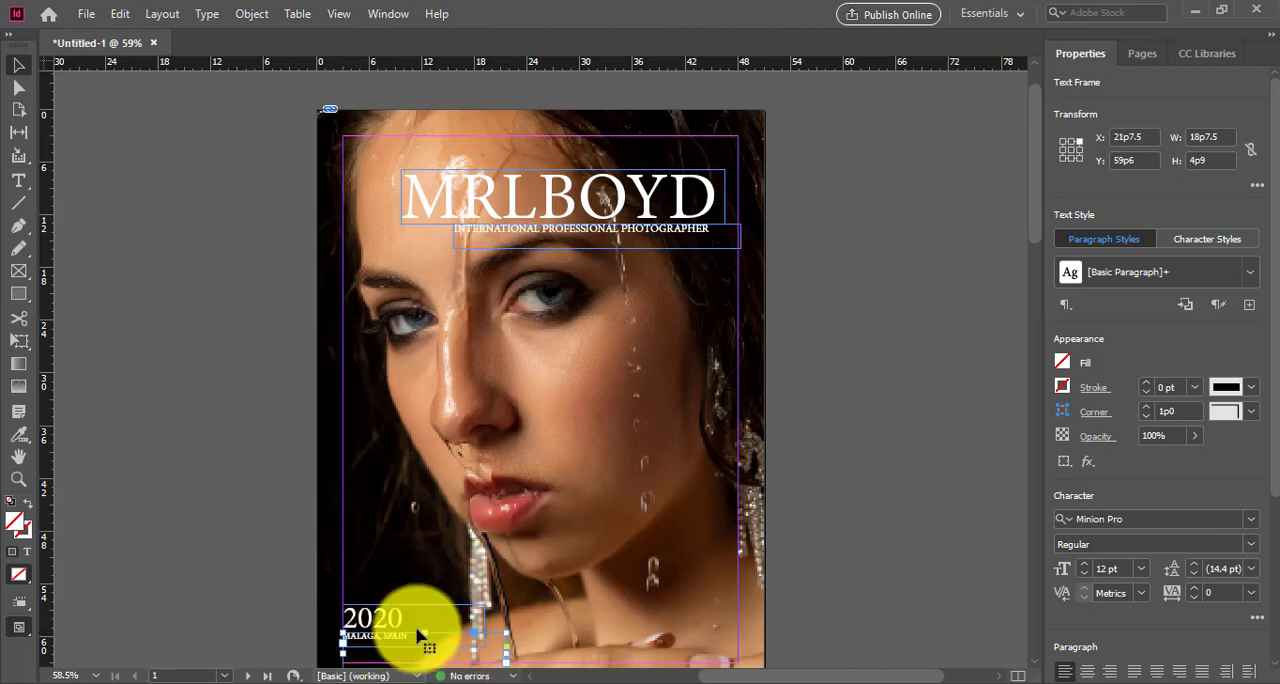
pyautogui.click(572, 594)
pyautogui.click(851, 523)
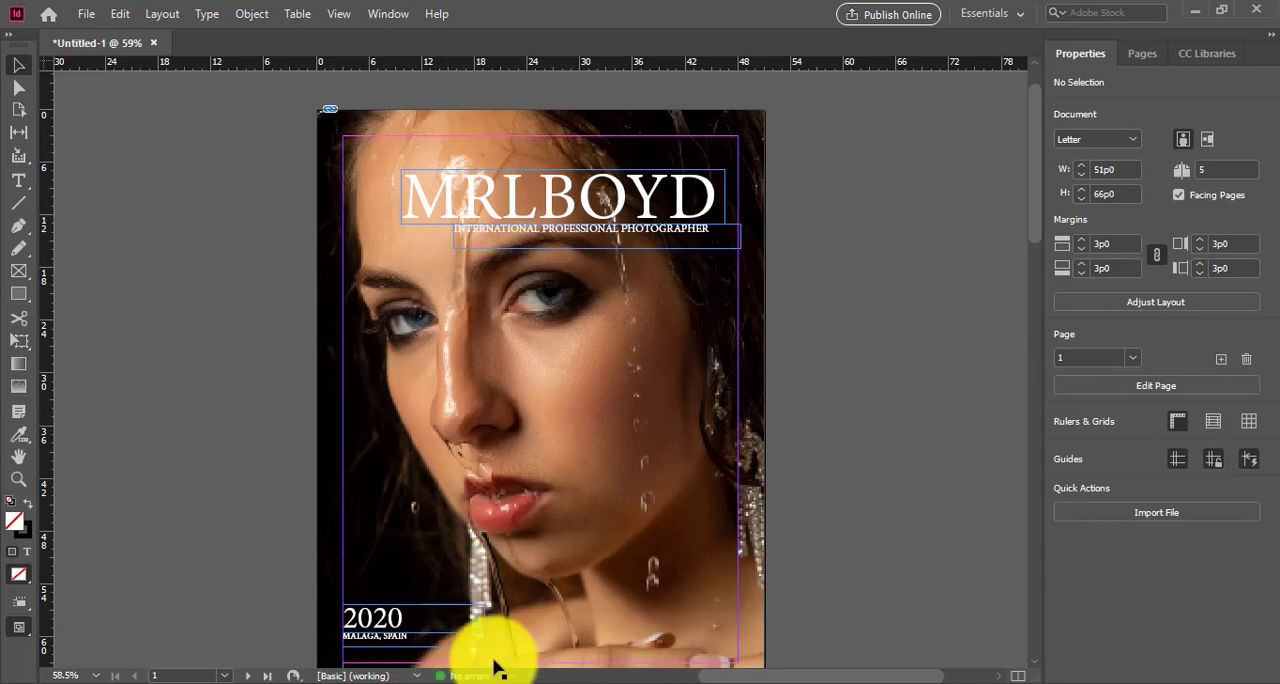
# Step: Bring photo IMG_3234 from the final portfolio folder in File Explorer into the InDesign document, placing it from page 2's upper-left corner
pyautogui.scroll(-2, 890, 487)
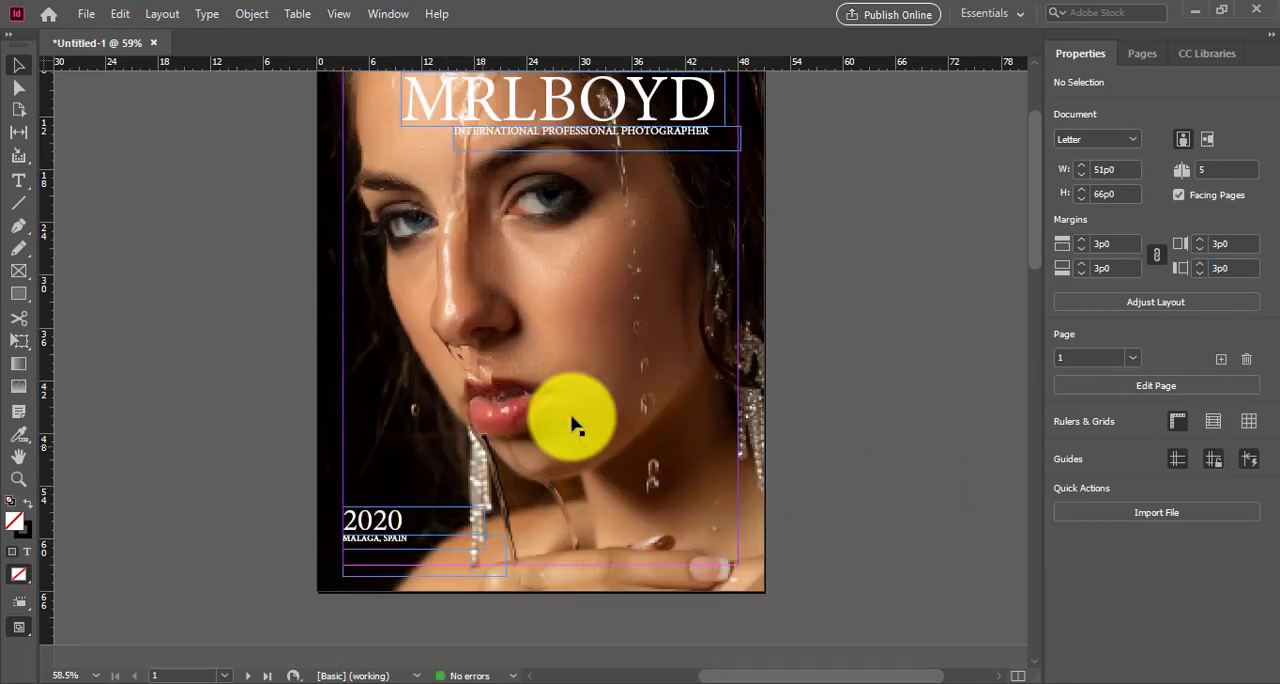
pyautogui.scroll(-8, 255, 362)
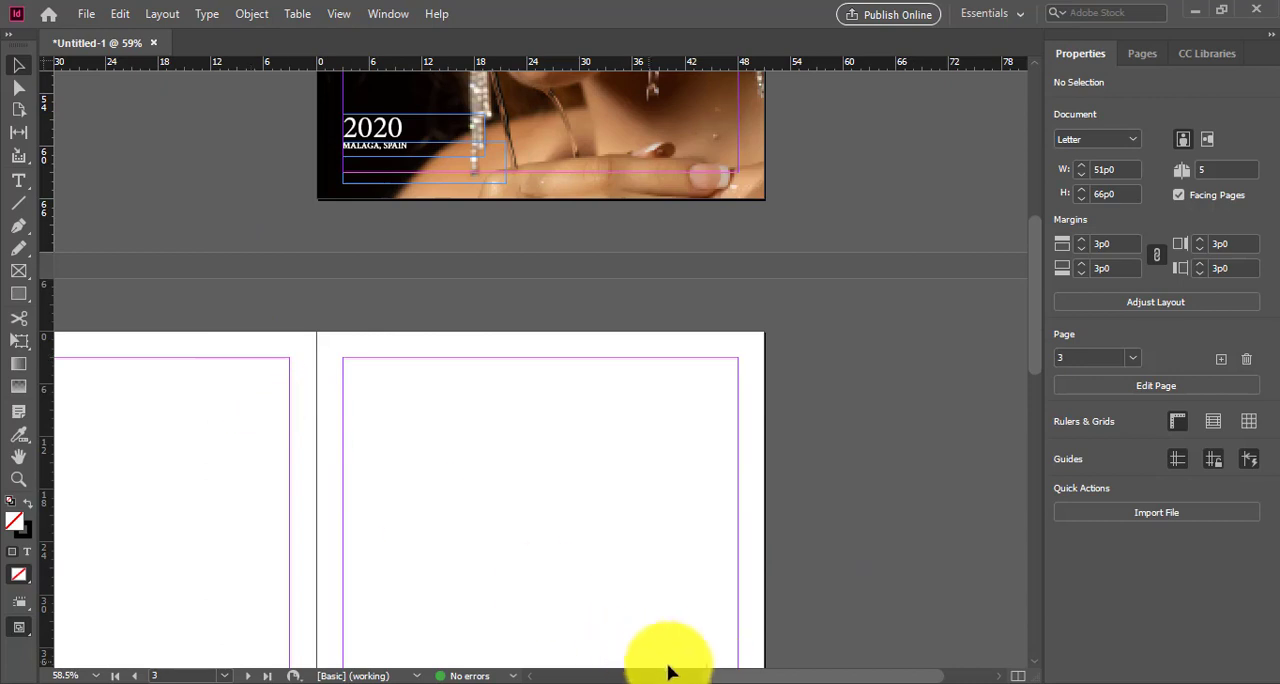
pyautogui.moveTo(720, 677); pyautogui.dragTo(674, 681)
pyautogui.moveTo(350, 678)
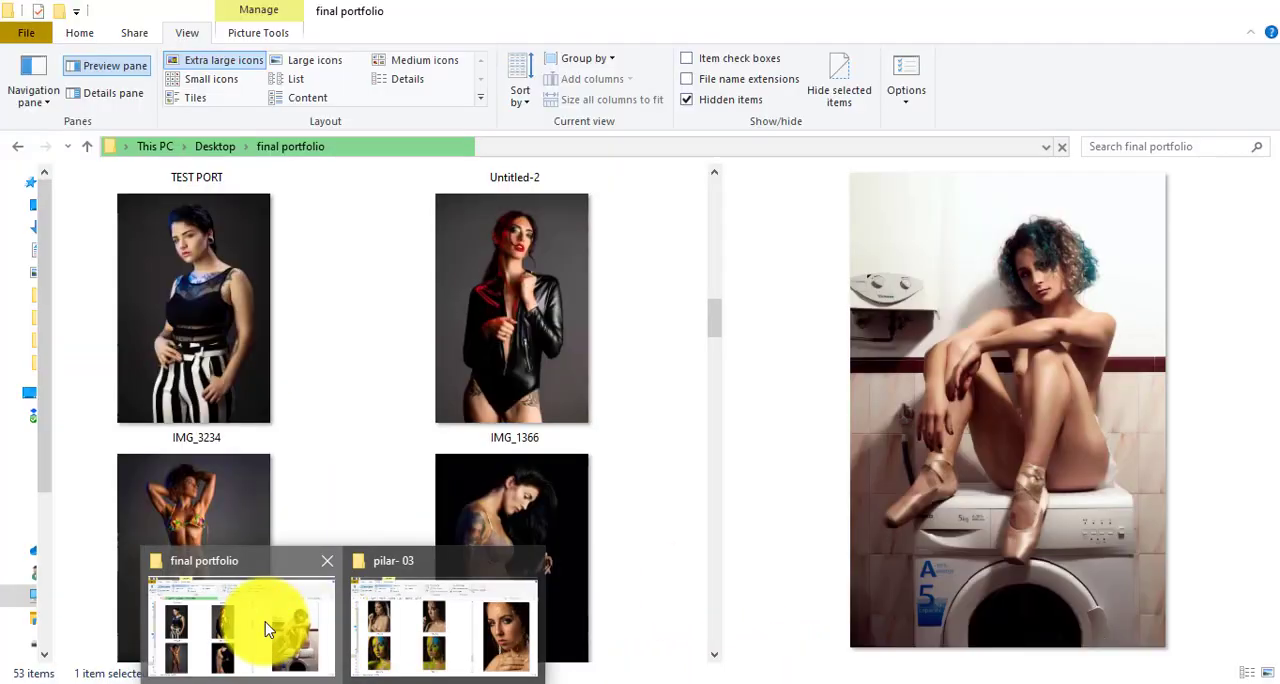
pyautogui.click(266, 629)
pyautogui.click(212, 345)
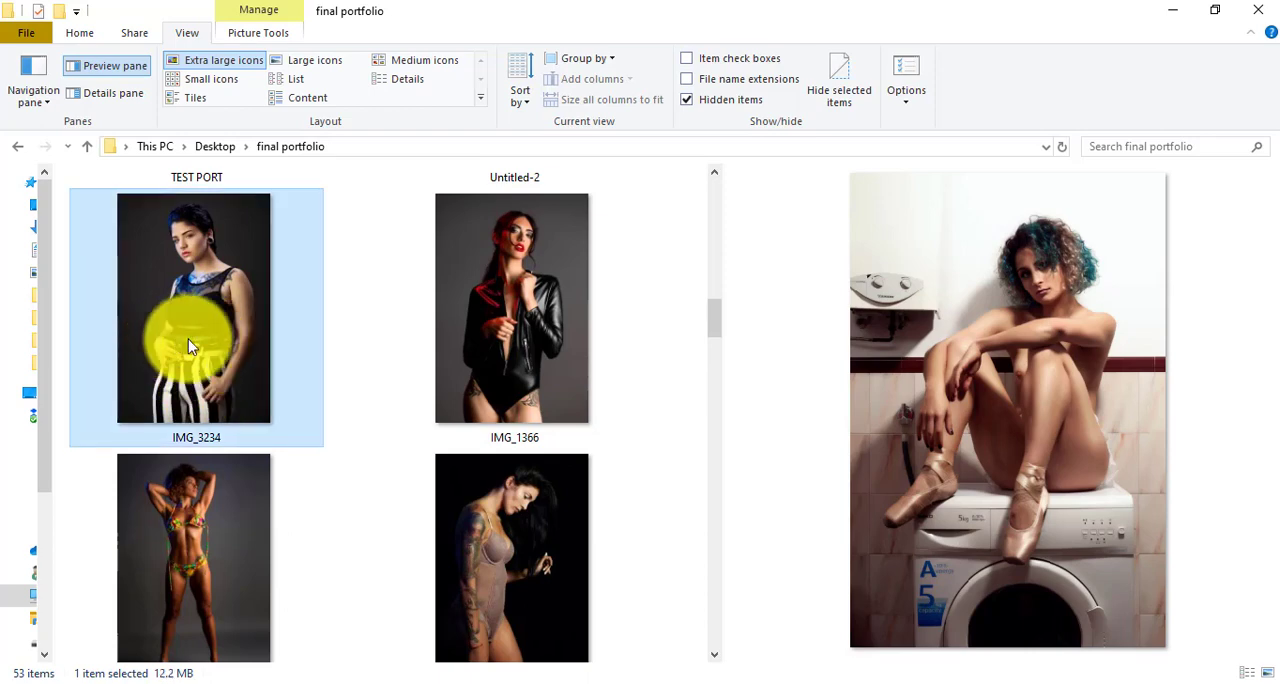
pyautogui.scroll(-1, 688, 651)
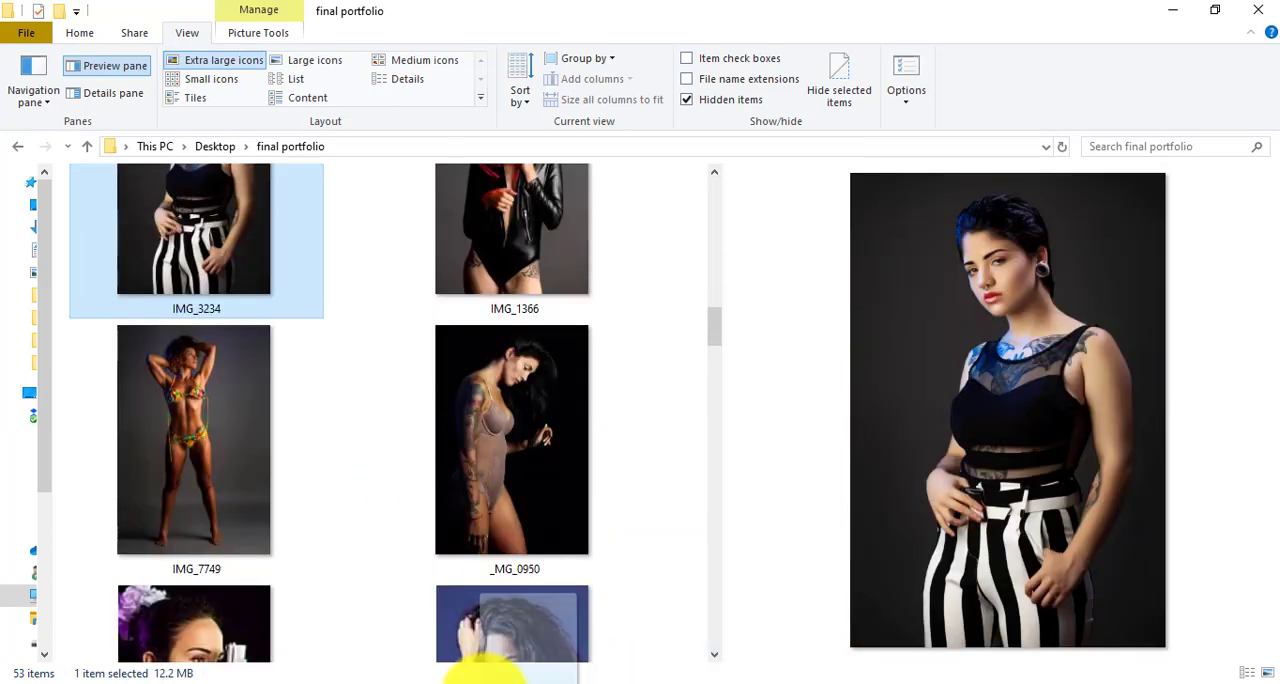
pyautogui.click(486, 660)
pyautogui.moveTo(390, 445); pyautogui.dragTo(315, 426)
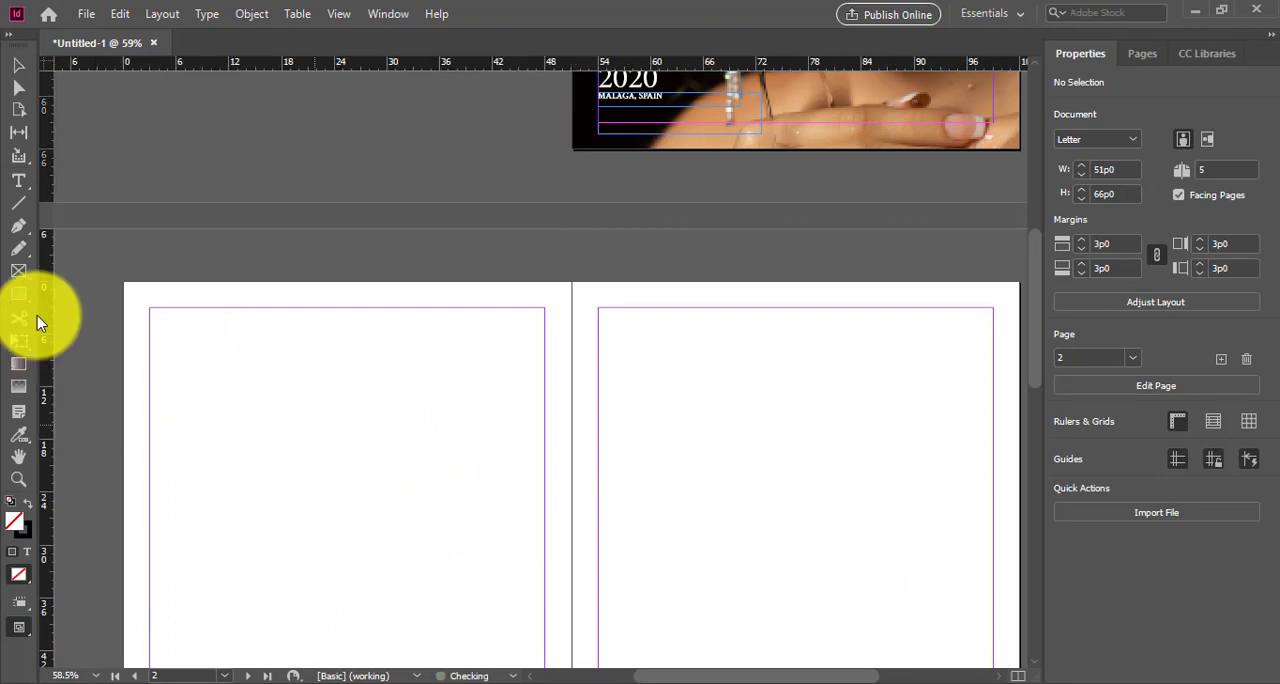
pyautogui.click(124, 282)
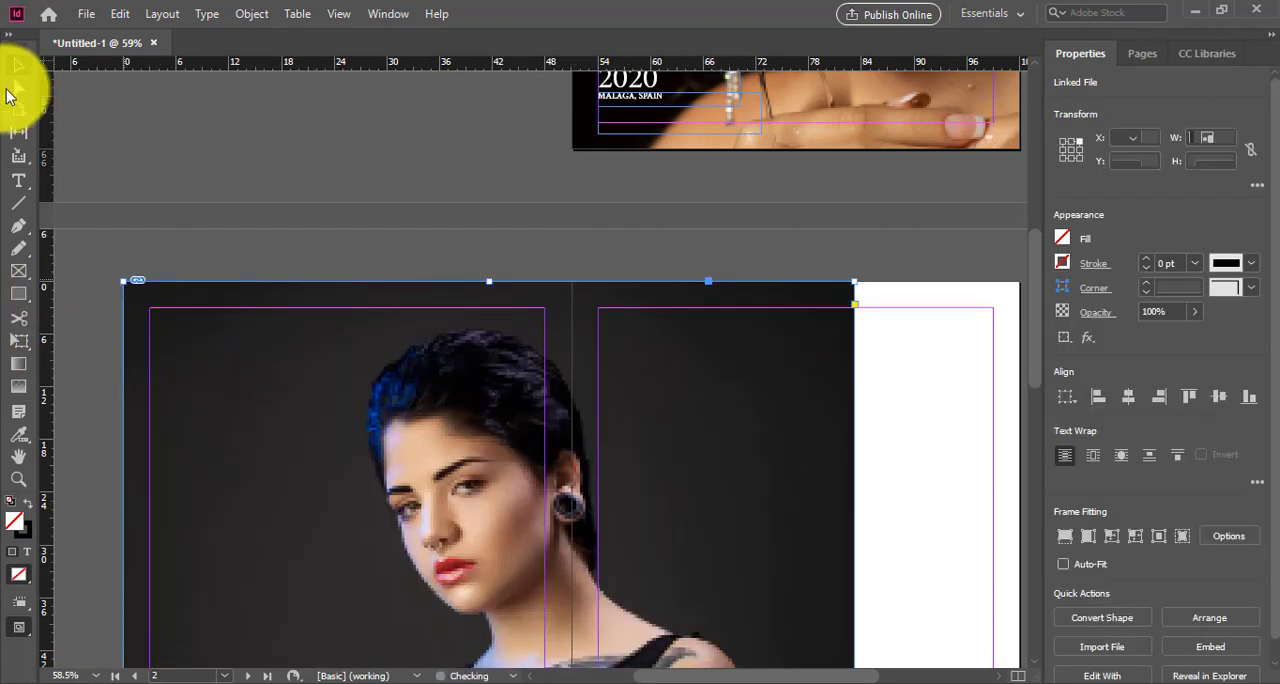
# Step: Enlarge the photo's frame to about 87p4.5 by 130p3.6 and scale the image inside it down to about 60p10.4 by 91p3.6
pyautogui.moveTo(853, 282); pyautogui.dragTo(891, 232)
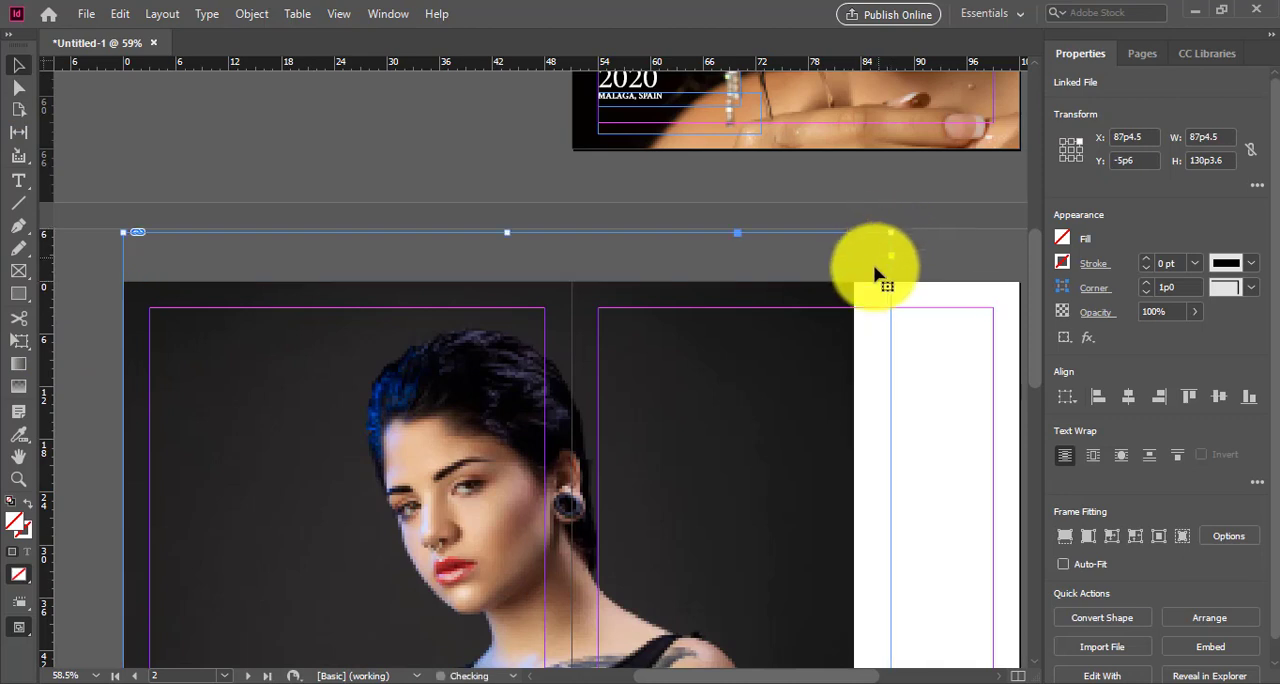
pyautogui.click(18, 88)
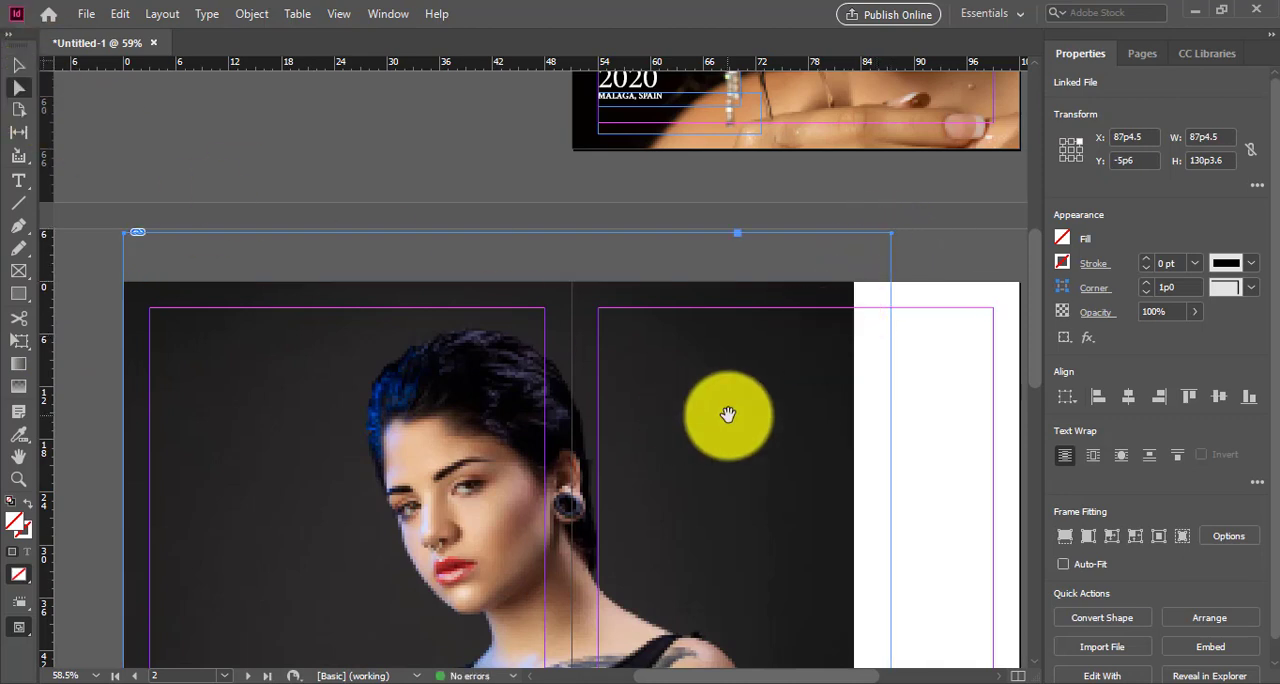
pyautogui.click(851, 290)
pyautogui.moveTo(843, 288); pyautogui.dragTo(484, 378)
# Step: Shift the photo frame left to X 79p1.5 and lower its upper edge to the page edge at Y 0p0
pyautogui.click(26, 70)
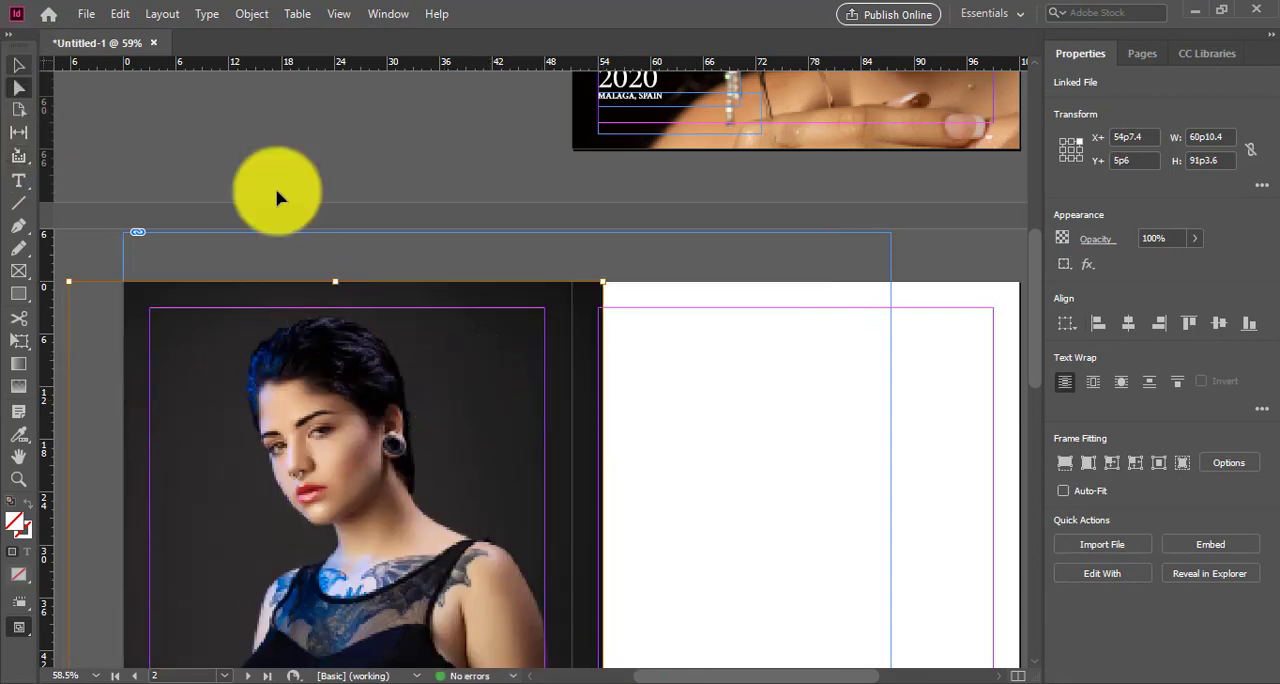
pyautogui.click(477, 258)
pyautogui.moveTo(524, 250); pyautogui.dragTo(455, 255)
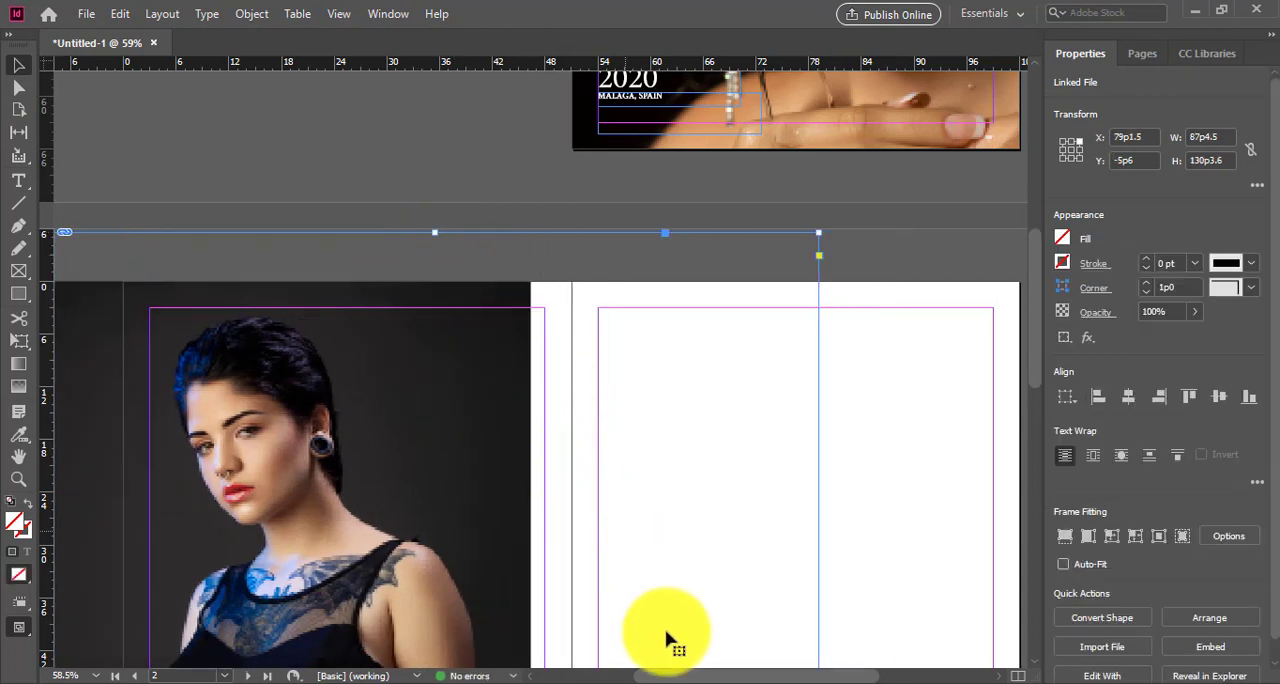
pyautogui.hscroll(-3, 641, 677)
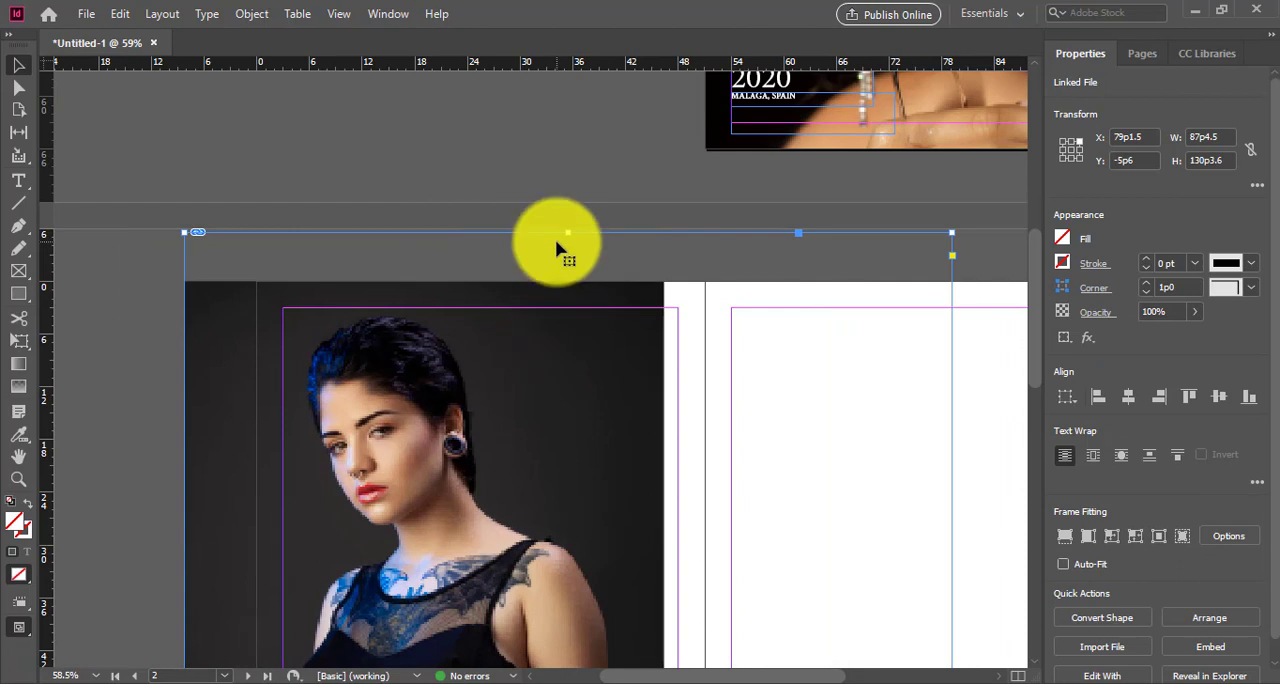
pyautogui.moveTo(566, 234); pyautogui.dragTo(551, 304)
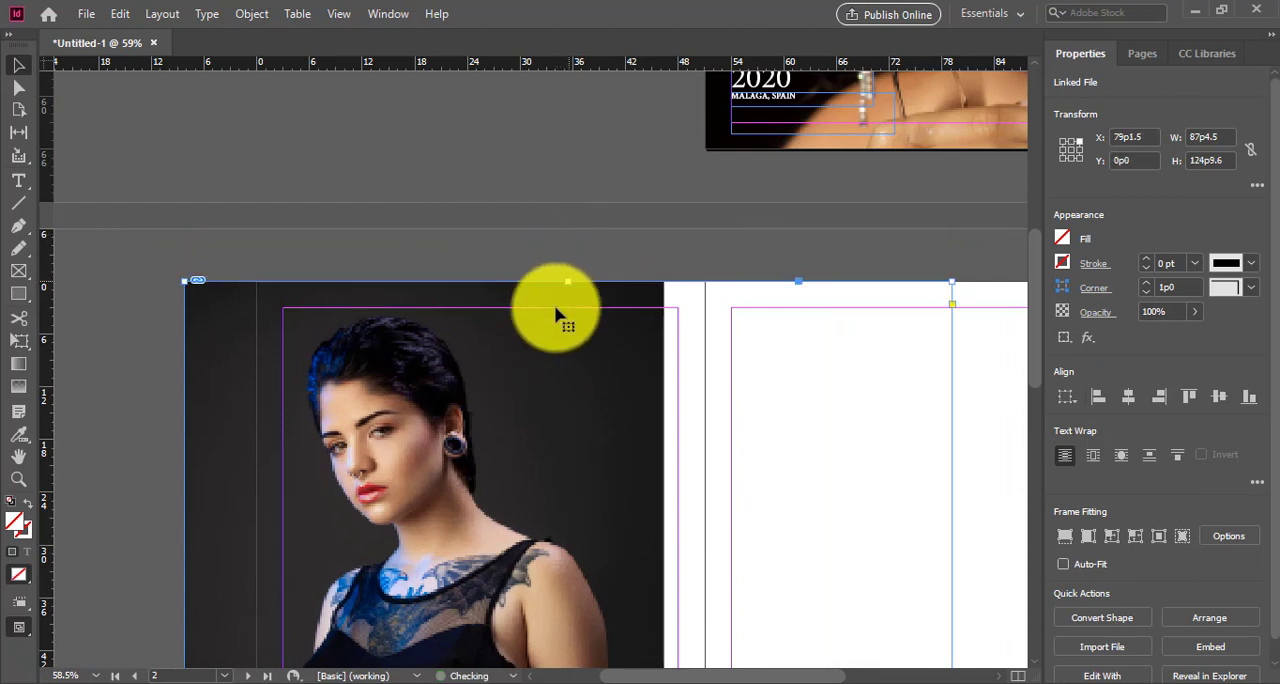
pyautogui.scroll(-4, 551, 320)
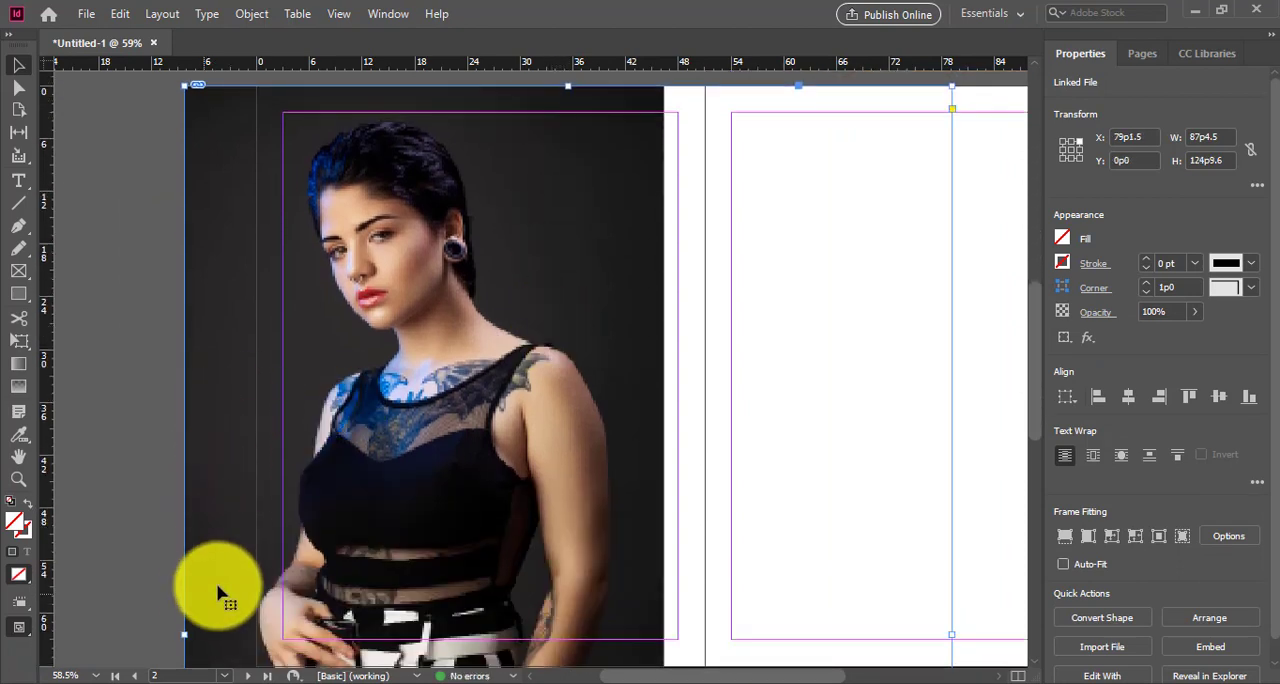
# Step: Move the photo frame on page 2 to X 83p7.5, Y -2p0, centring the woman over the page
pyautogui.scroll(-3, 220, 592)
pyautogui.scroll(2, 218, 589)
pyautogui.moveTo(425, 492); pyautogui.dragTo(473, 442)
pyautogui.scroll(3, 665, 471)
pyautogui.scroll(-2, 665, 471)
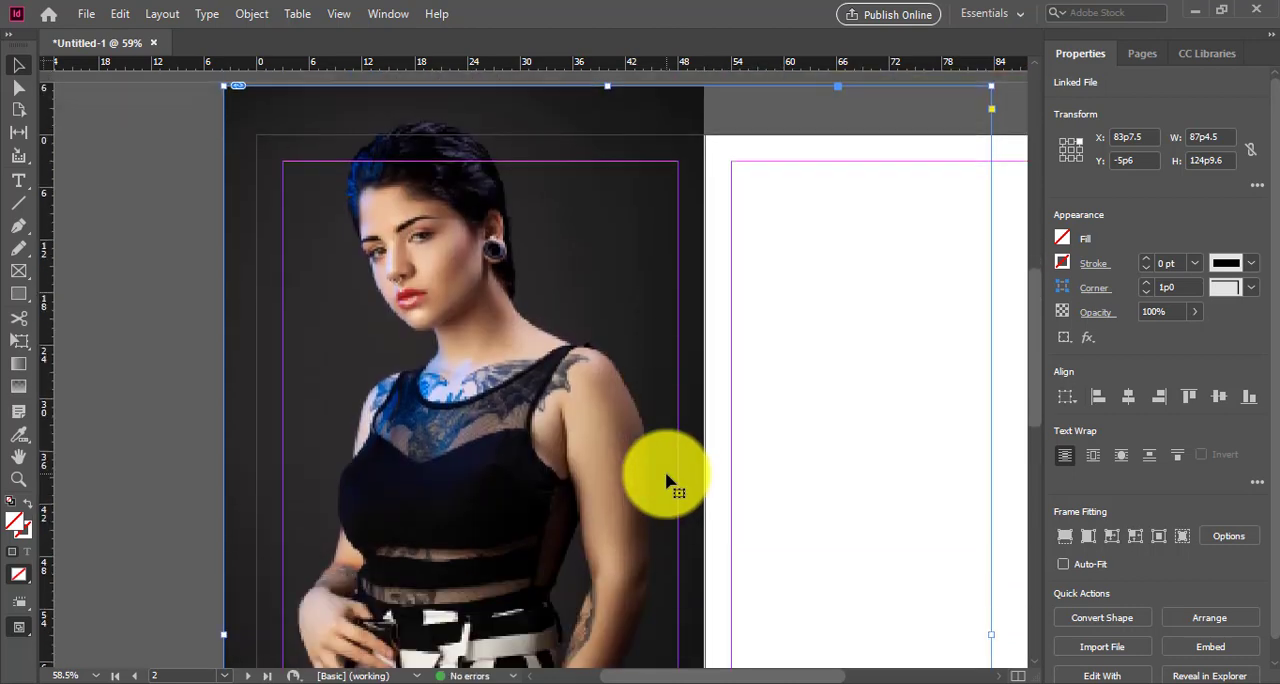
pyautogui.moveTo(560, 458); pyautogui.dragTo(562, 490)
# Step: Crop the photo frame's left edge to page 2's outer edge and its lower edge near the page's end, making it 83p7.5 by 68p4.5
pyautogui.scroll(-3, 780, 435)
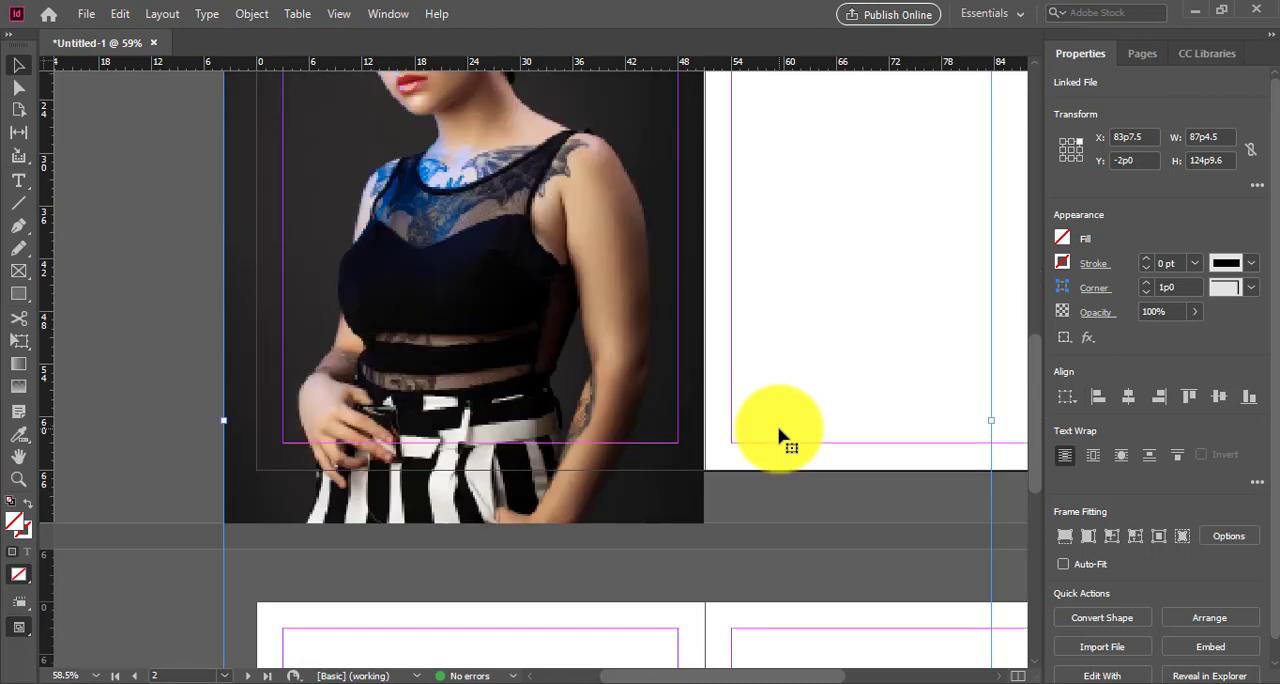
pyautogui.scroll(3, 780, 435)
pyautogui.scroll(-3, 780, 435)
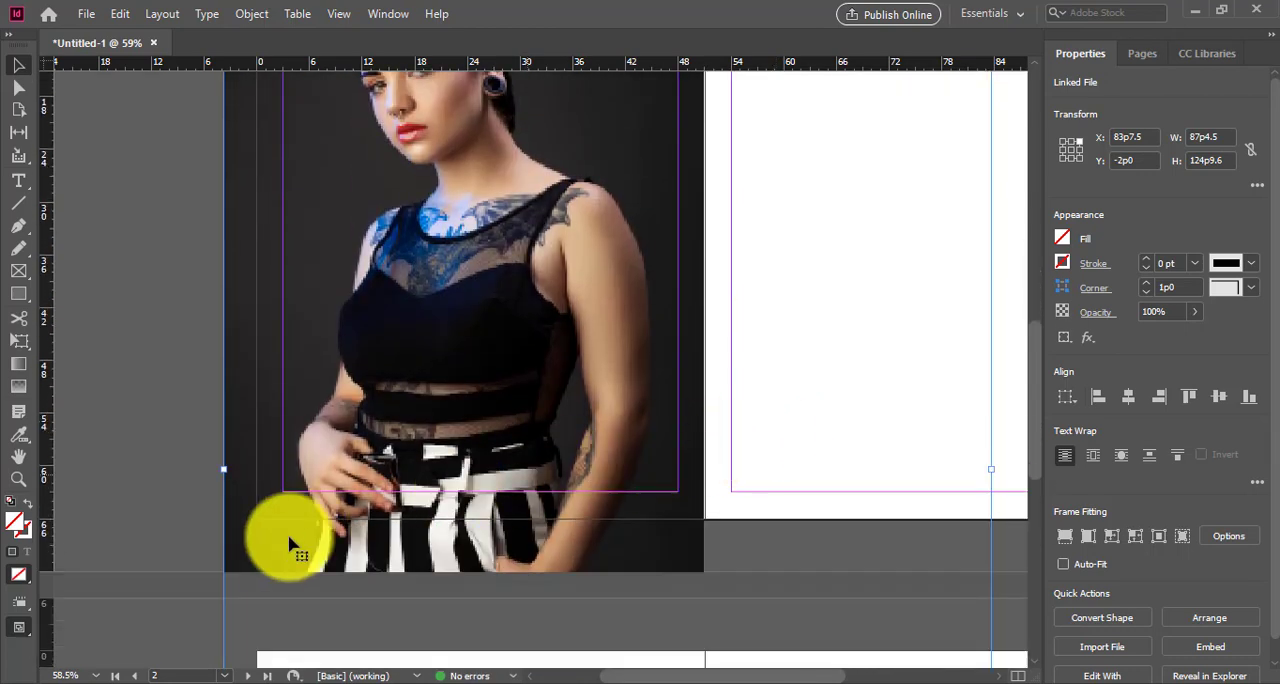
pyautogui.moveTo(225, 471); pyautogui.dragTo(258, 472)
pyautogui.scroll(-4, 410, 513)
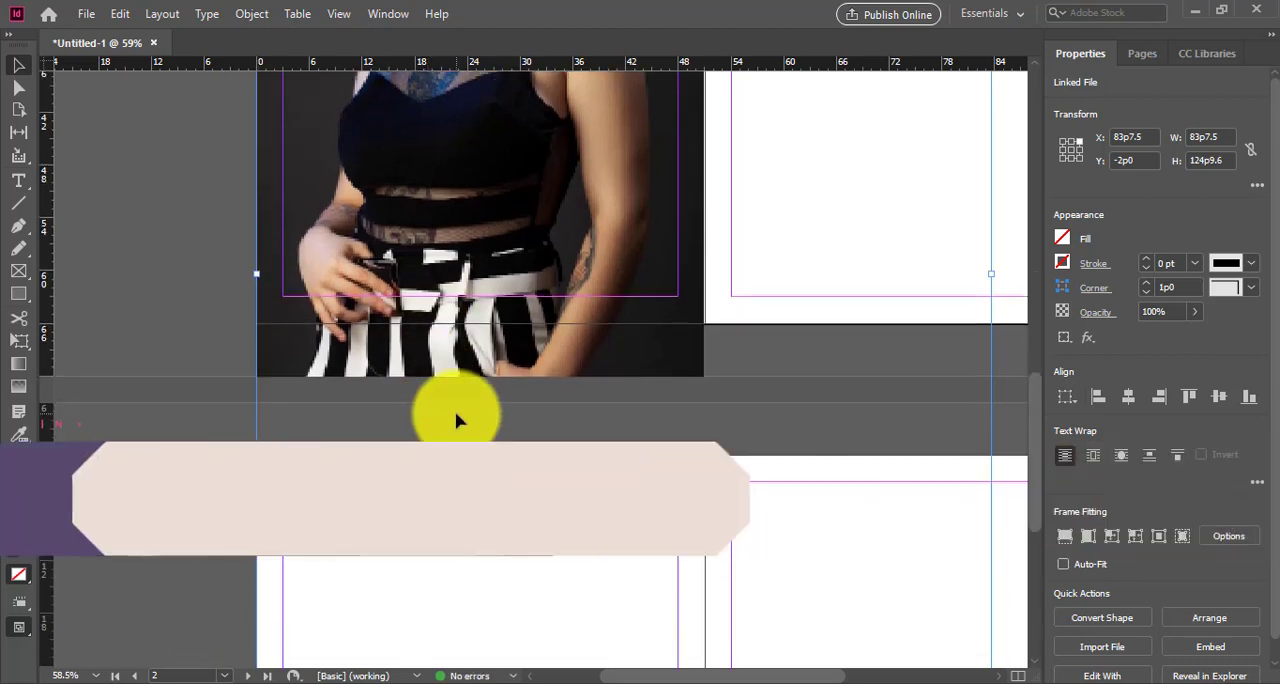
pyautogui.click(751, 358)
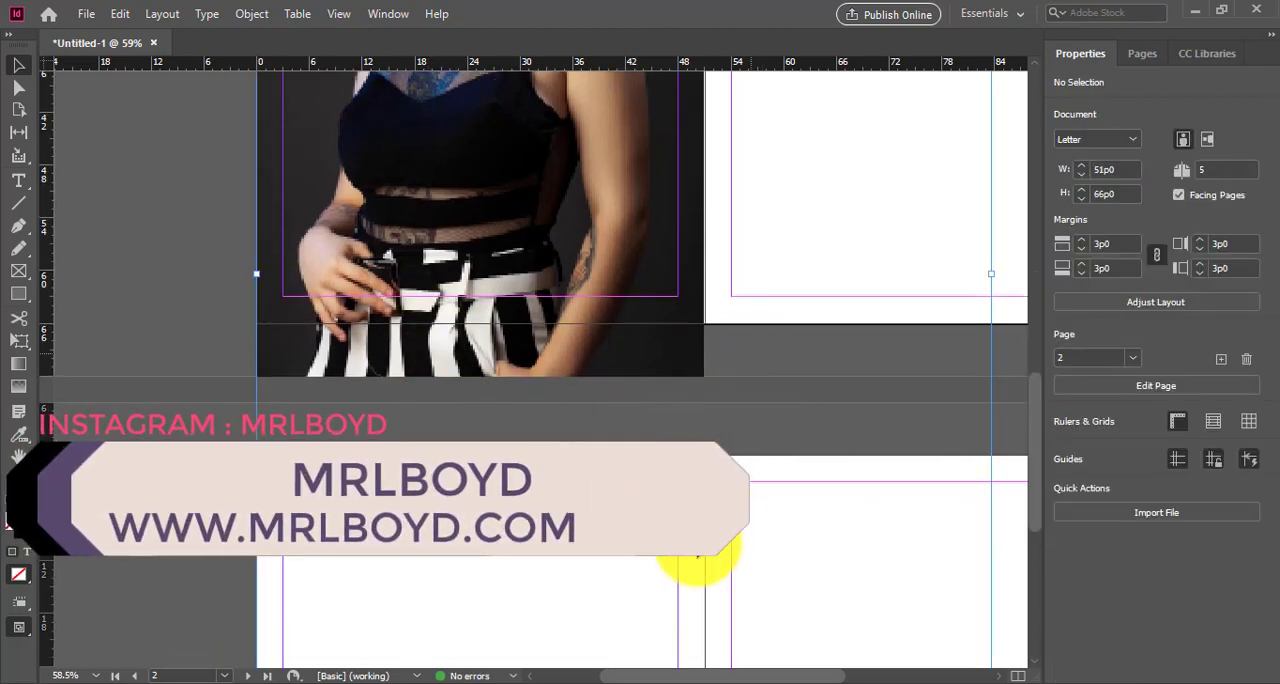
pyautogui.scroll(-4, 690, 548)
pyautogui.moveTo(627, 622); pyautogui.dragTo(654, 129)
pyautogui.scroll(10, 654, 203)
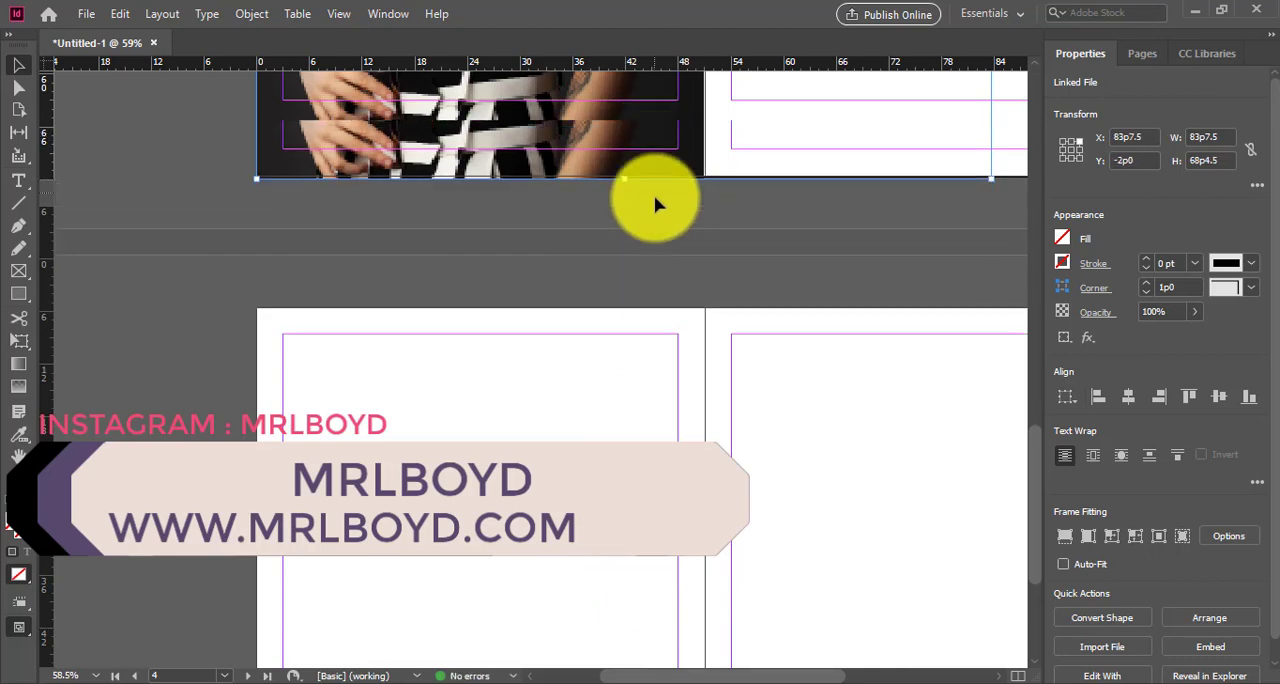
# Step: Crop the photo frame's right edge to the spine and its upper edge to Y 0p0, making it 51p0 by 66p4.5
pyautogui.scroll(4, 655, 232)
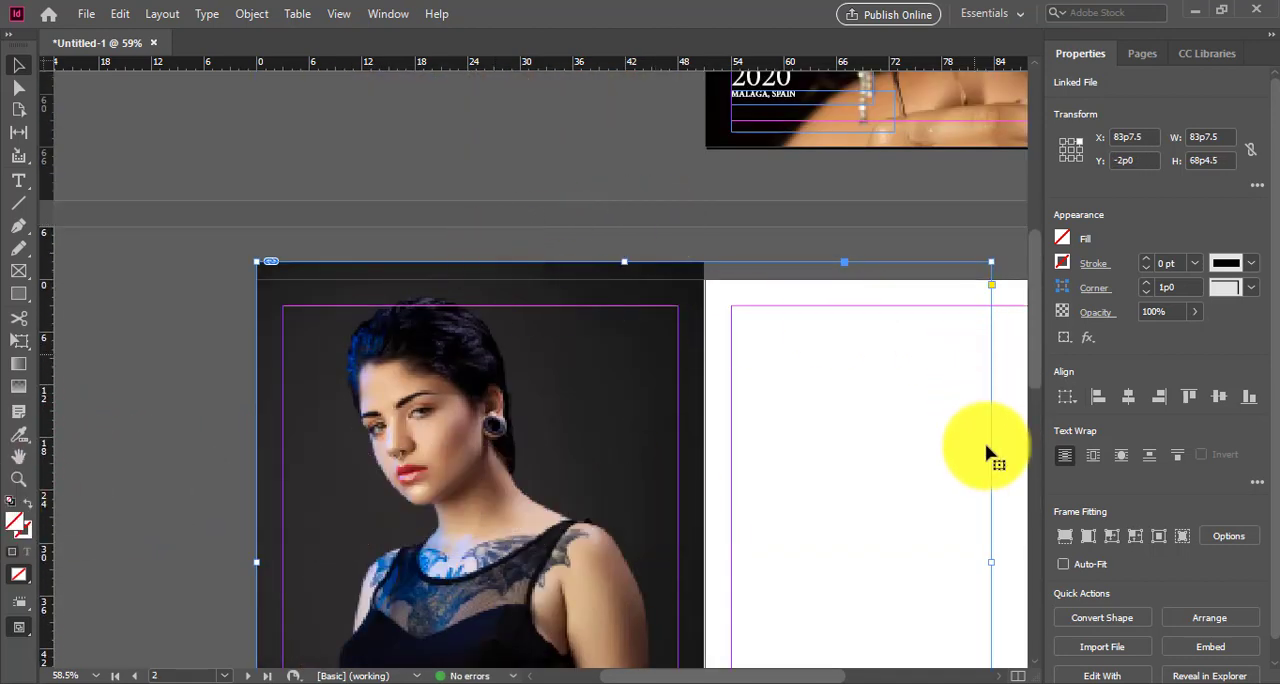
pyautogui.moveTo(991, 562); pyautogui.dragTo(704, 530)
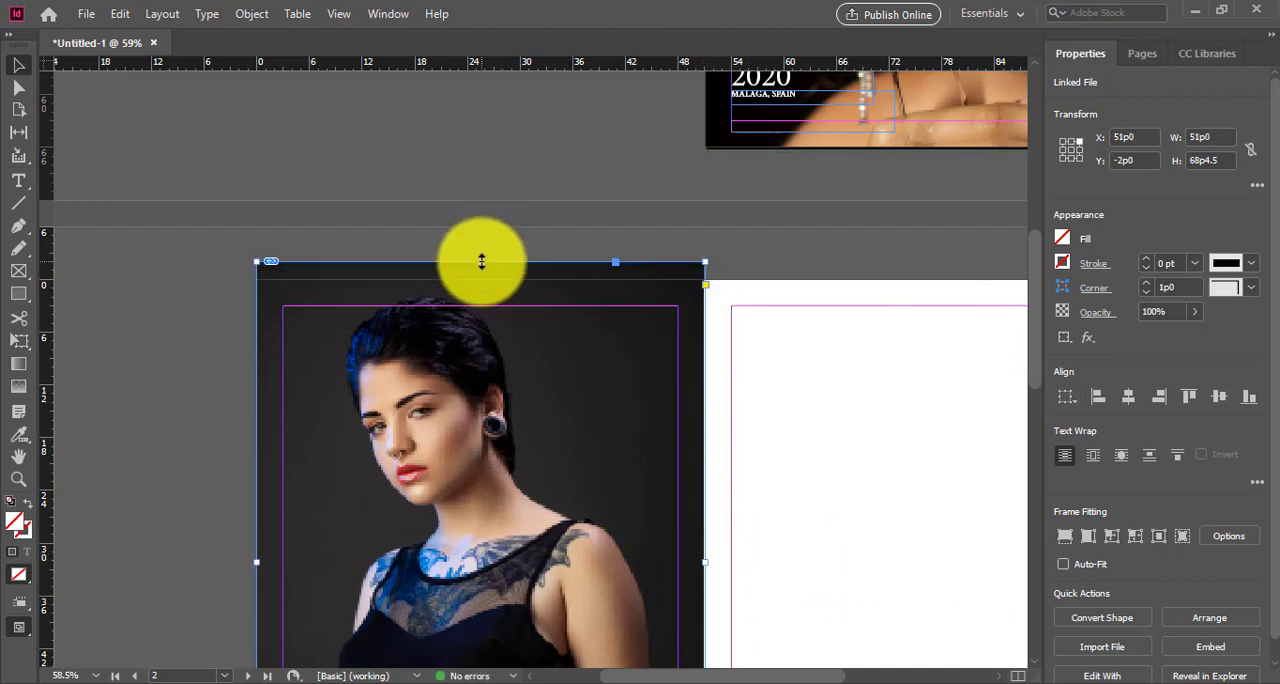
pyautogui.moveTo(481, 261); pyautogui.dragTo(478, 279)
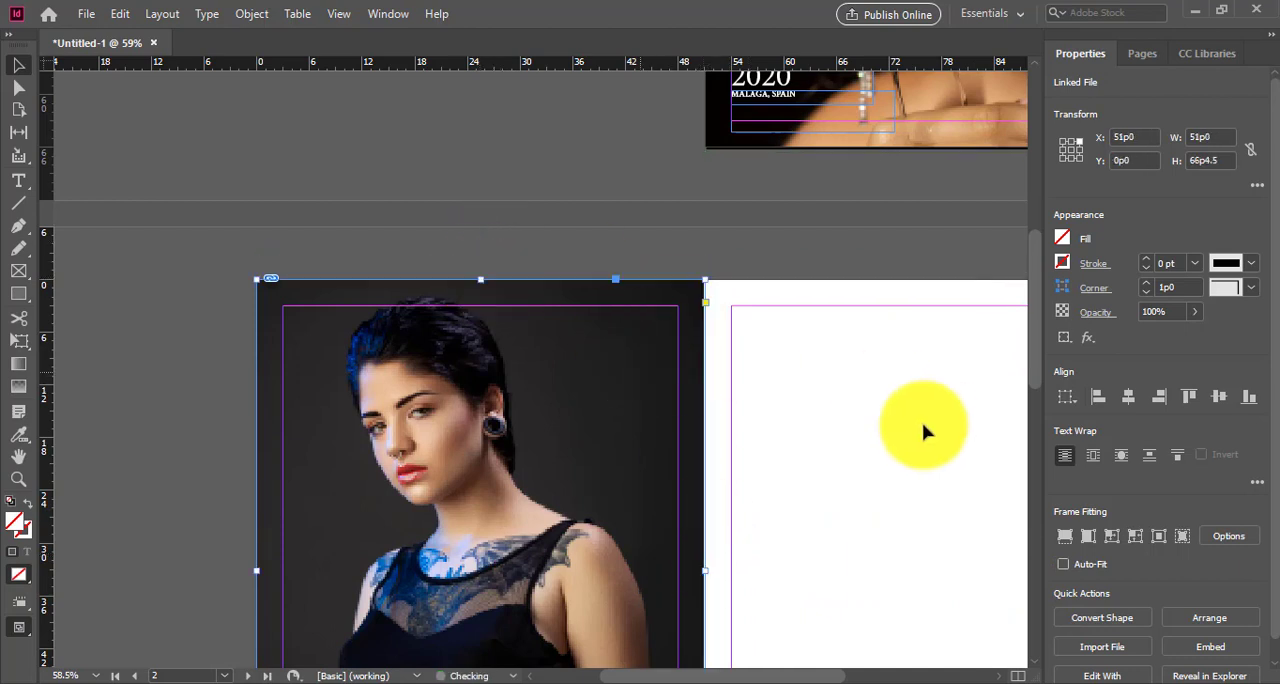
pyautogui.scroll(-3, 743, 405)
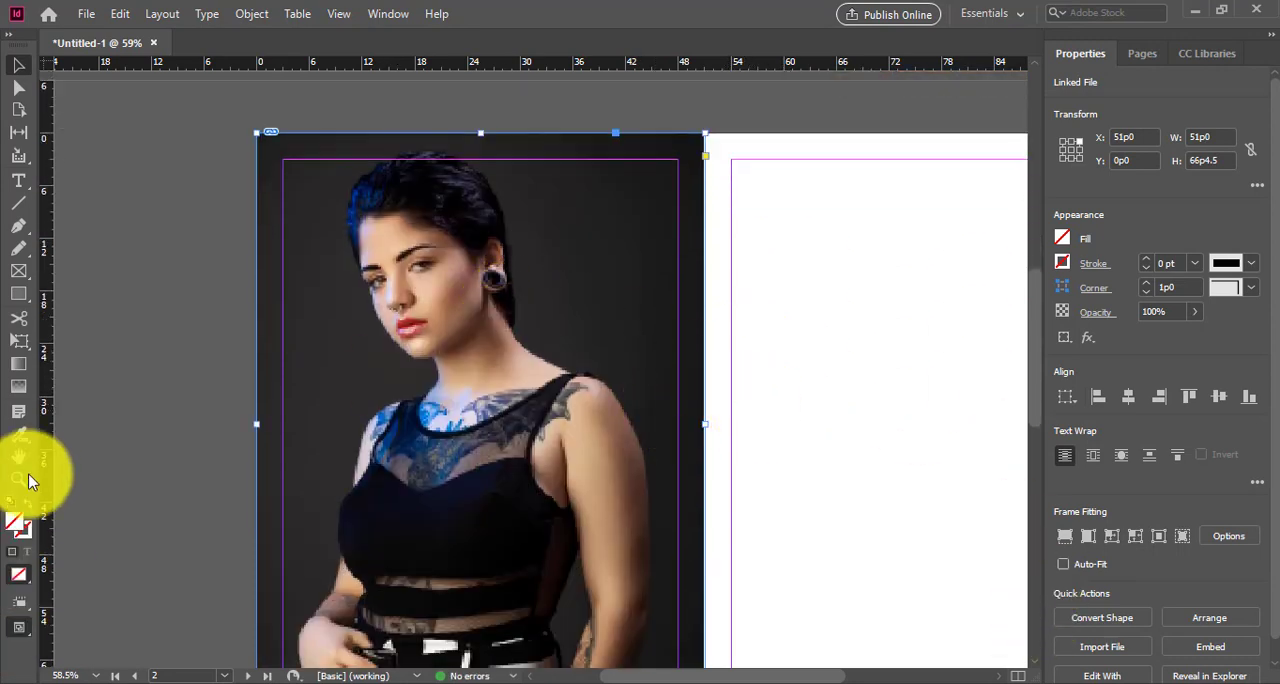
# Step: Draw a rectangle 51p0 wide and 66p0 high over the photo, covering the whole of page 2
pyautogui.scroll(6, 766, 366)
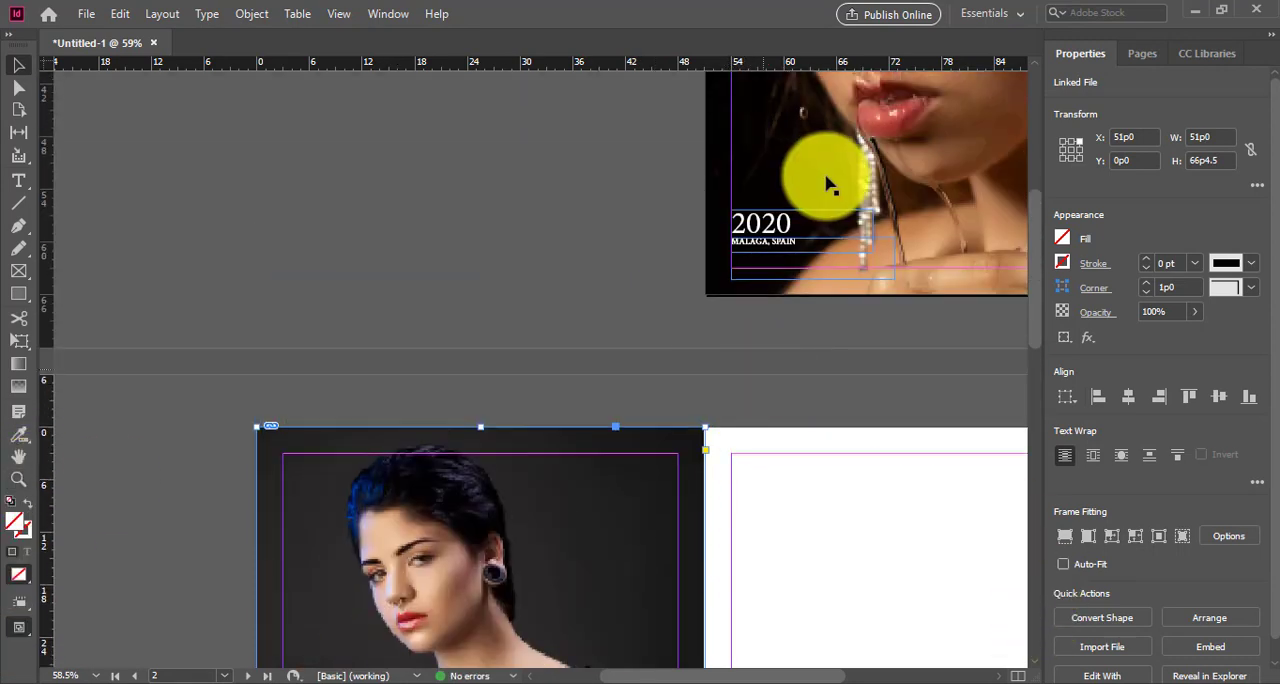
pyautogui.scroll(-3, 545, 455)
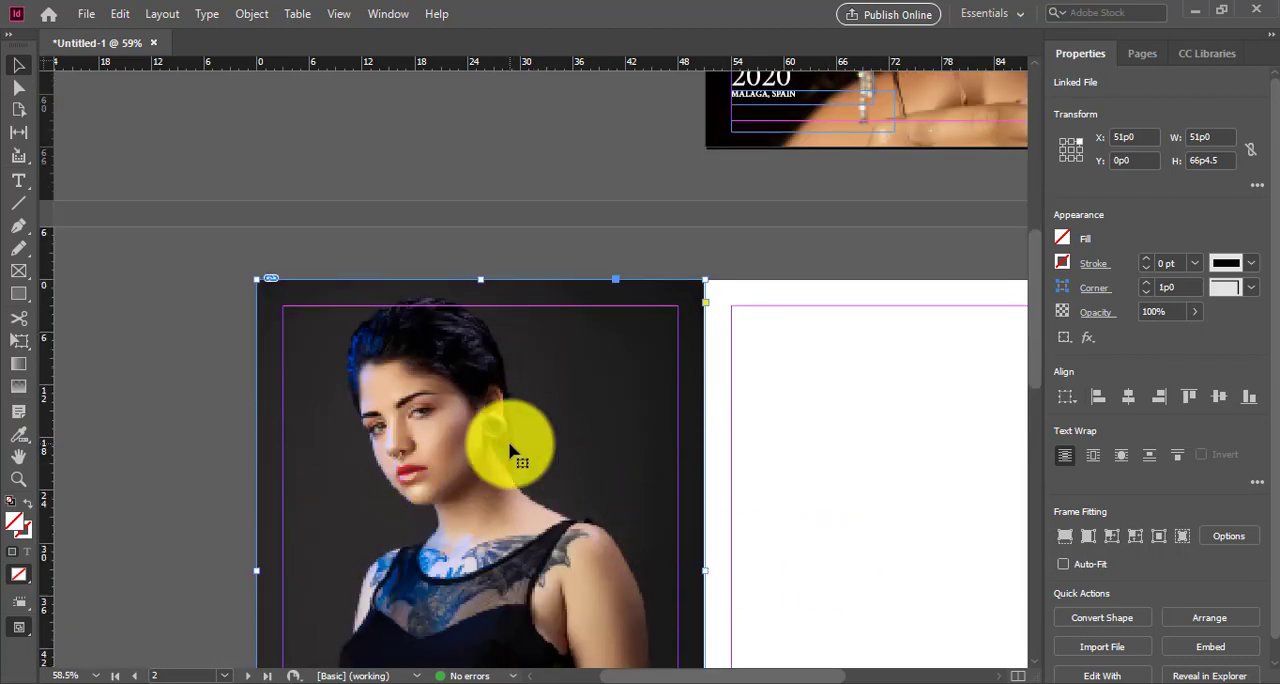
pyautogui.scroll(-4, 500, 425)
pyautogui.click(18, 294)
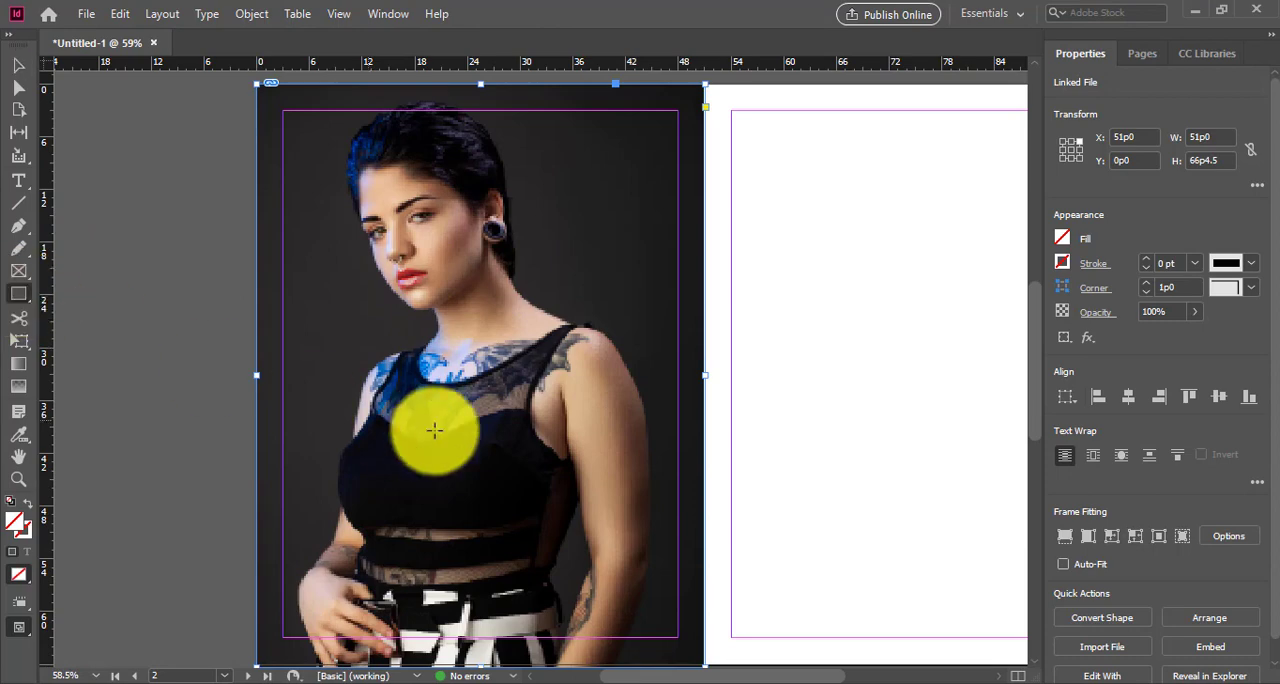
pyautogui.click(19, 479)
pyautogui.rightClick(450, 384)
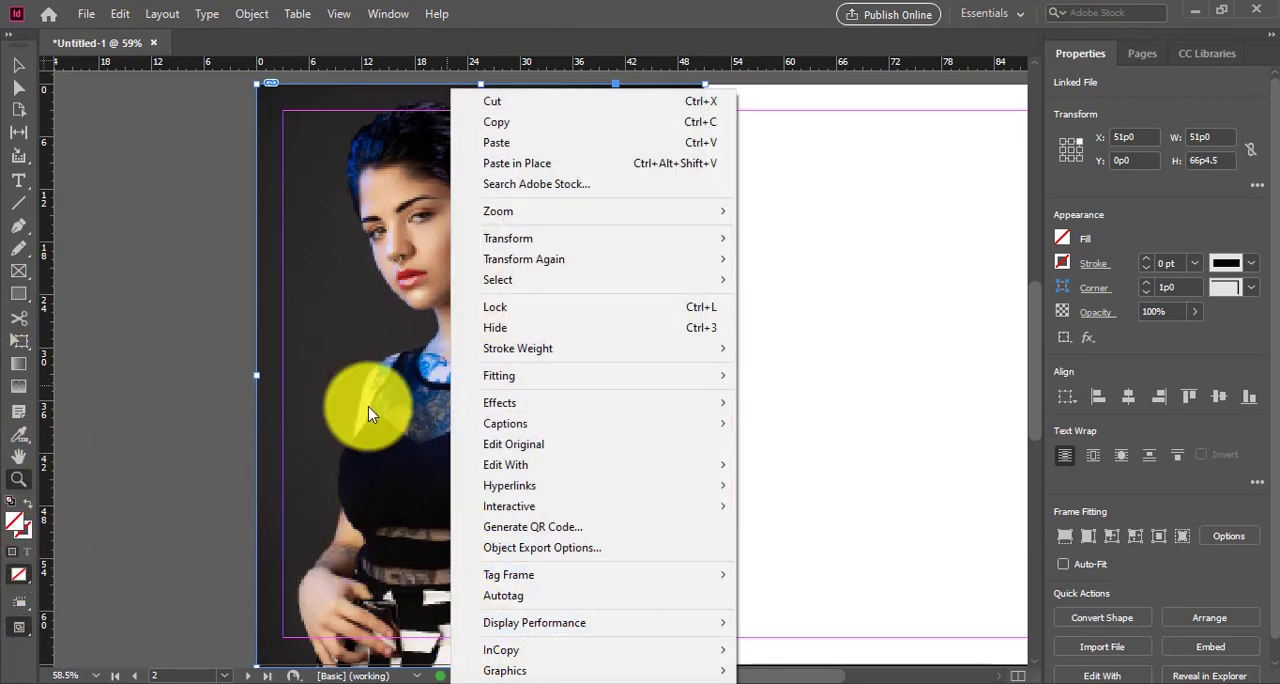
pyautogui.moveTo(660, 211)
pyautogui.click(777, 269)
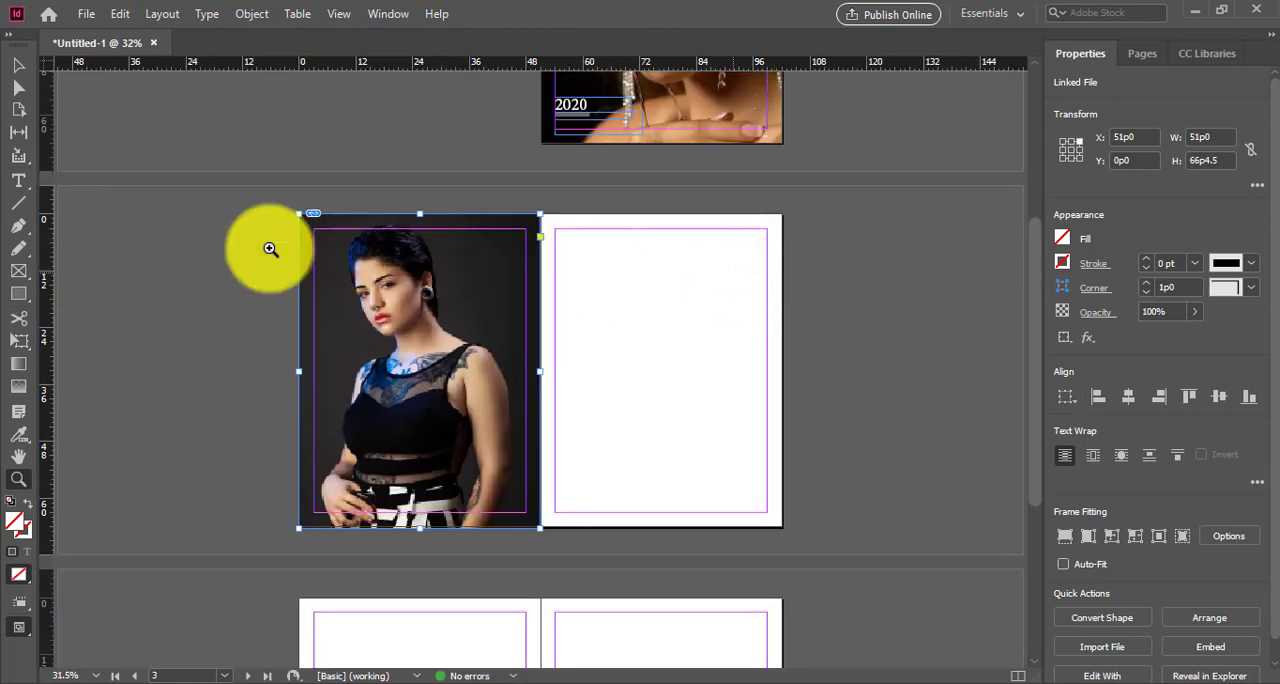
pyautogui.click(288, 355)
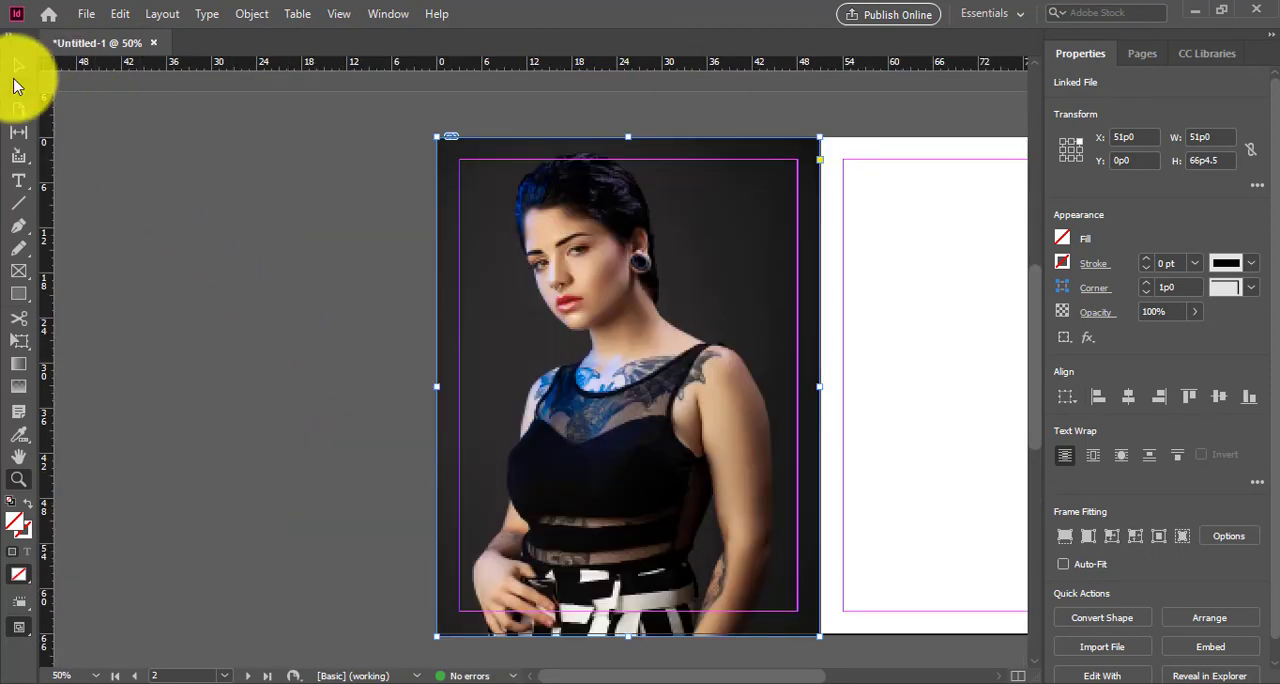
pyautogui.click(18, 293)
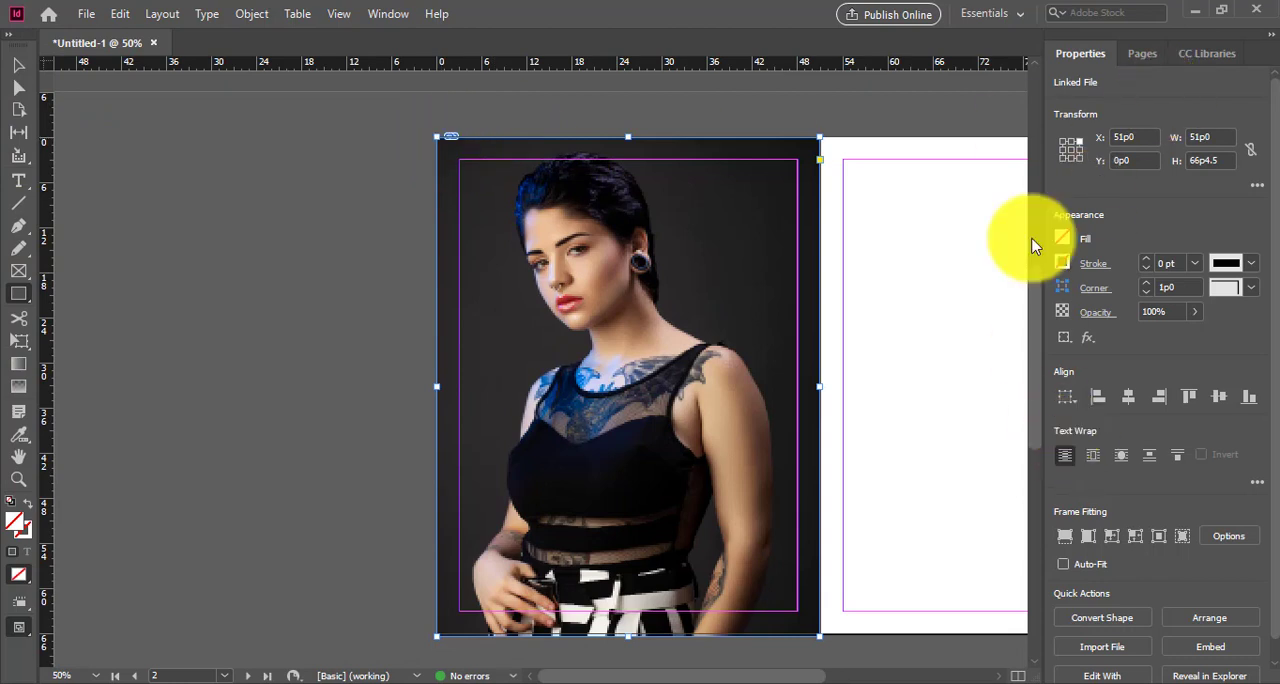
pyautogui.click(1141, 53)
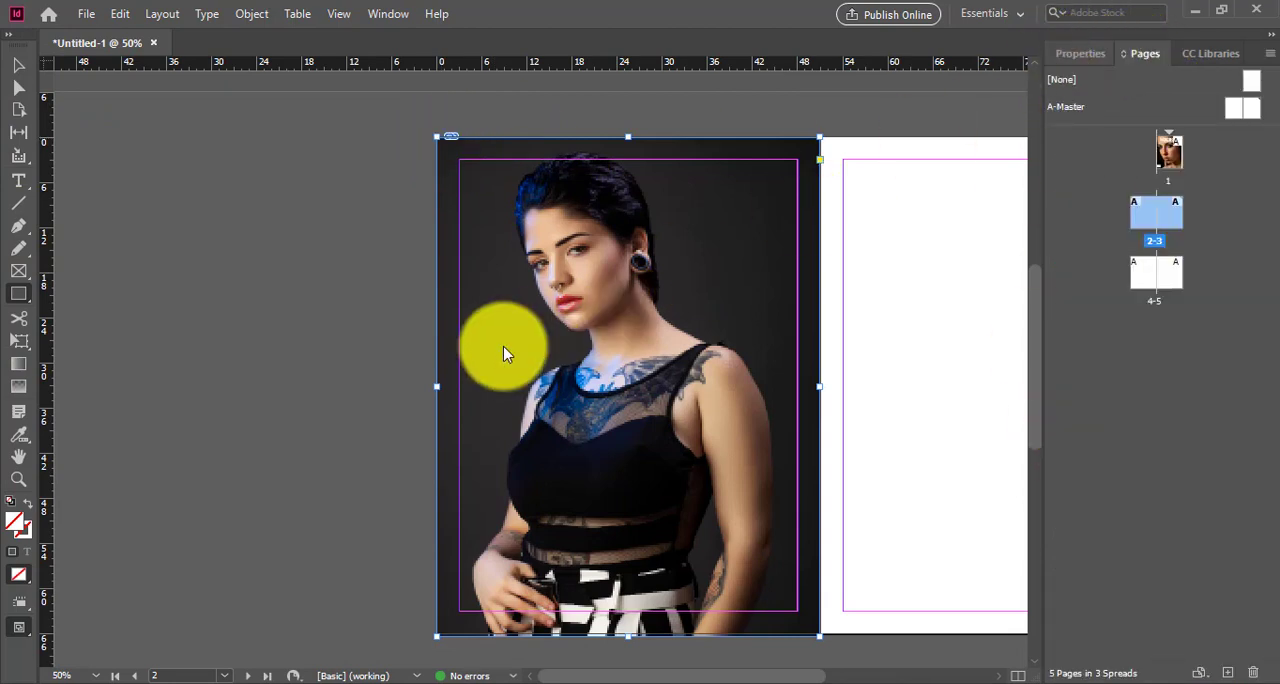
pyautogui.click(1078, 53)
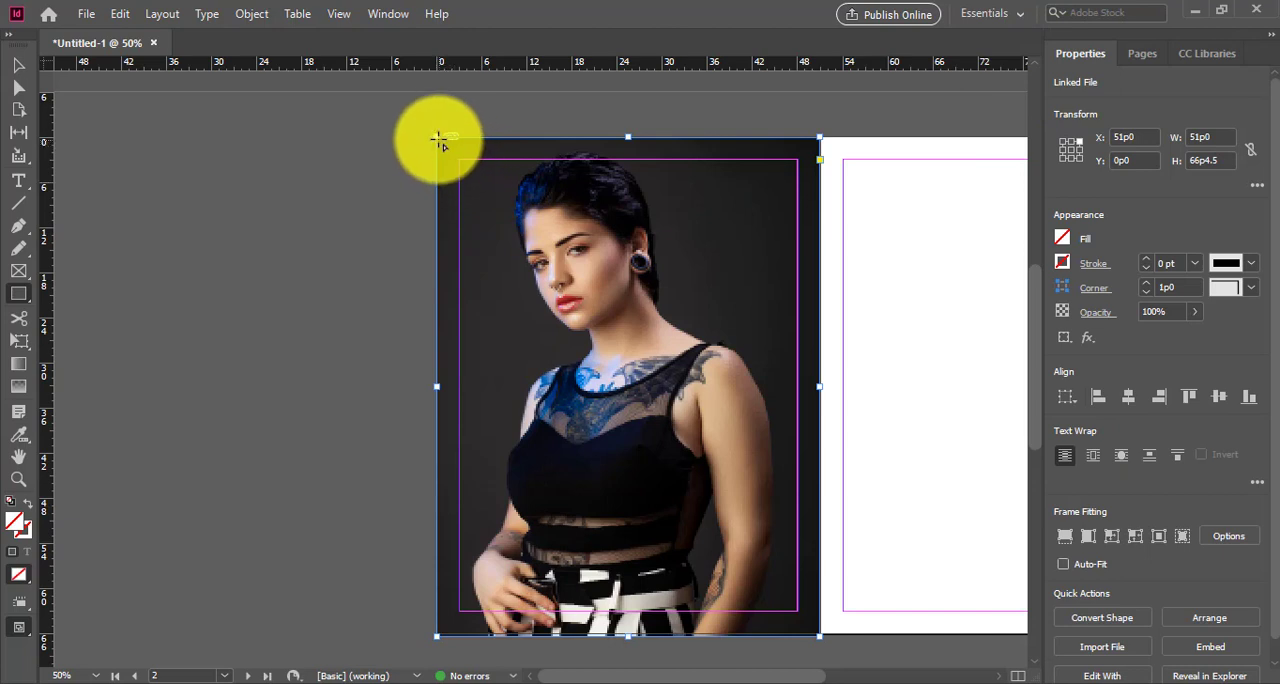
pyautogui.moveTo(438, 140); pyautogui.dragTo(820, 634)
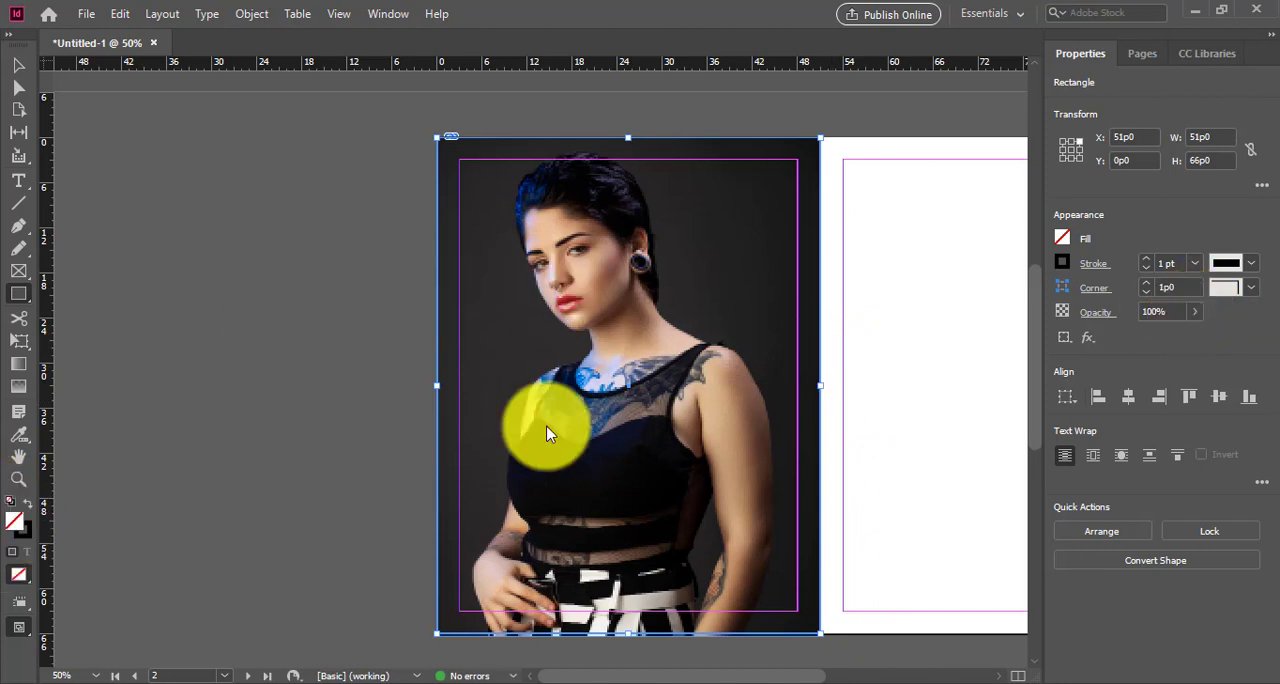
# Step: Fill the rectangle with white, lower its opacity to 83%, and deselect it
pyautogui.moveTo(553, 377); pyautogui.dragTo(664, 216)
pyautogui.click(827, 223)
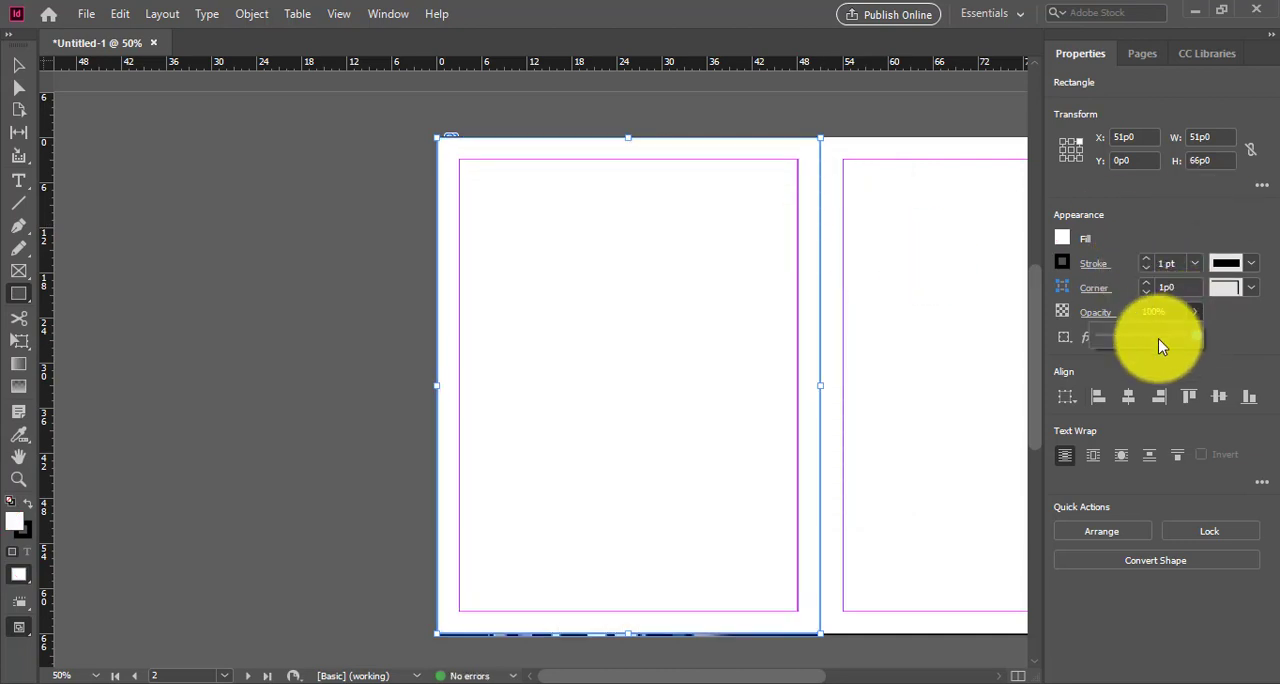
pyautogui.moveTo(1160, 345); pyautogui.dragTo(1185, 339)
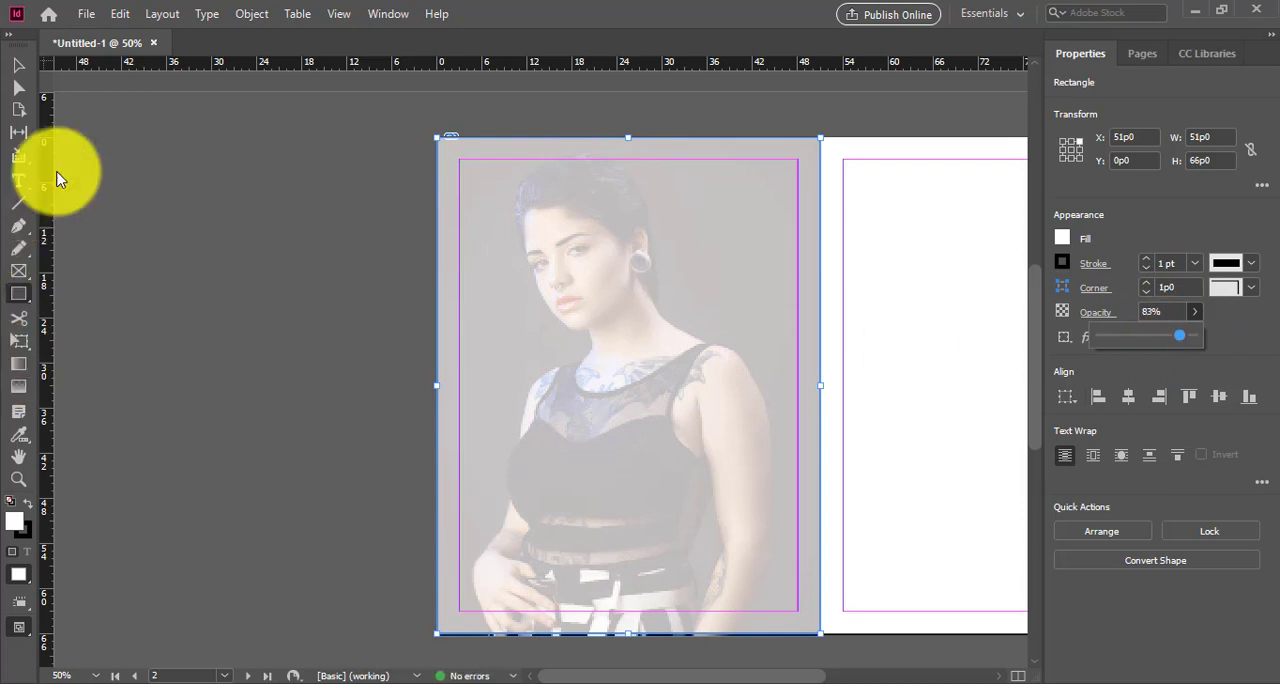
pyautogui.click(23, 70)
pyautogui.click(377, 335)
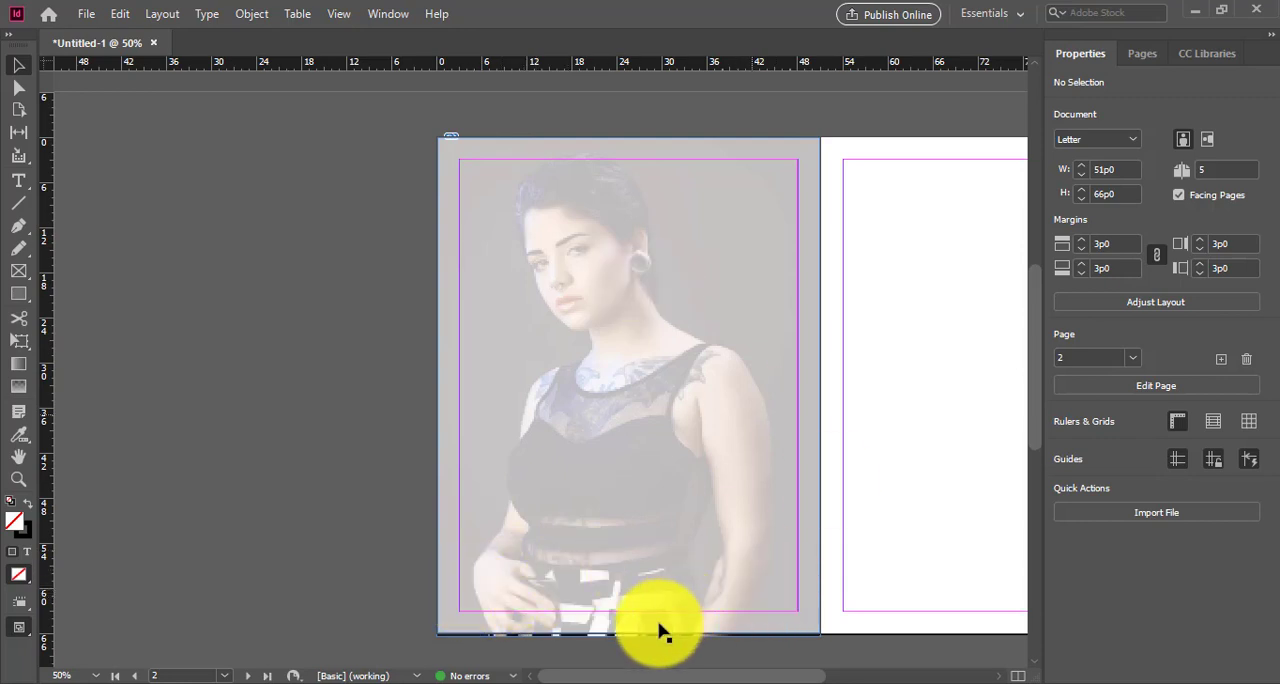
# Step: Bring photo IMG_1366 from the final portfolio folder in File Explorer into the InDesign document, placing it from near page 3's upper-left corner
pyautogui.hscroll(5, 576, 680)
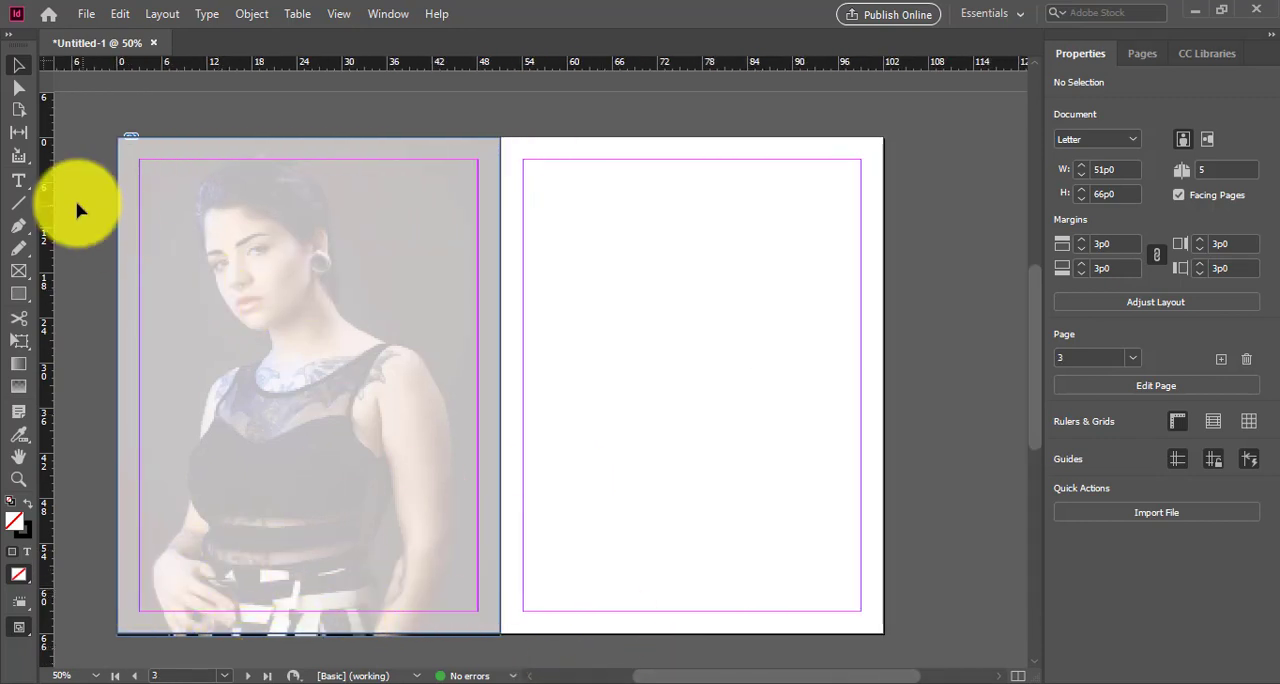
pyautogui.click(21, 183)
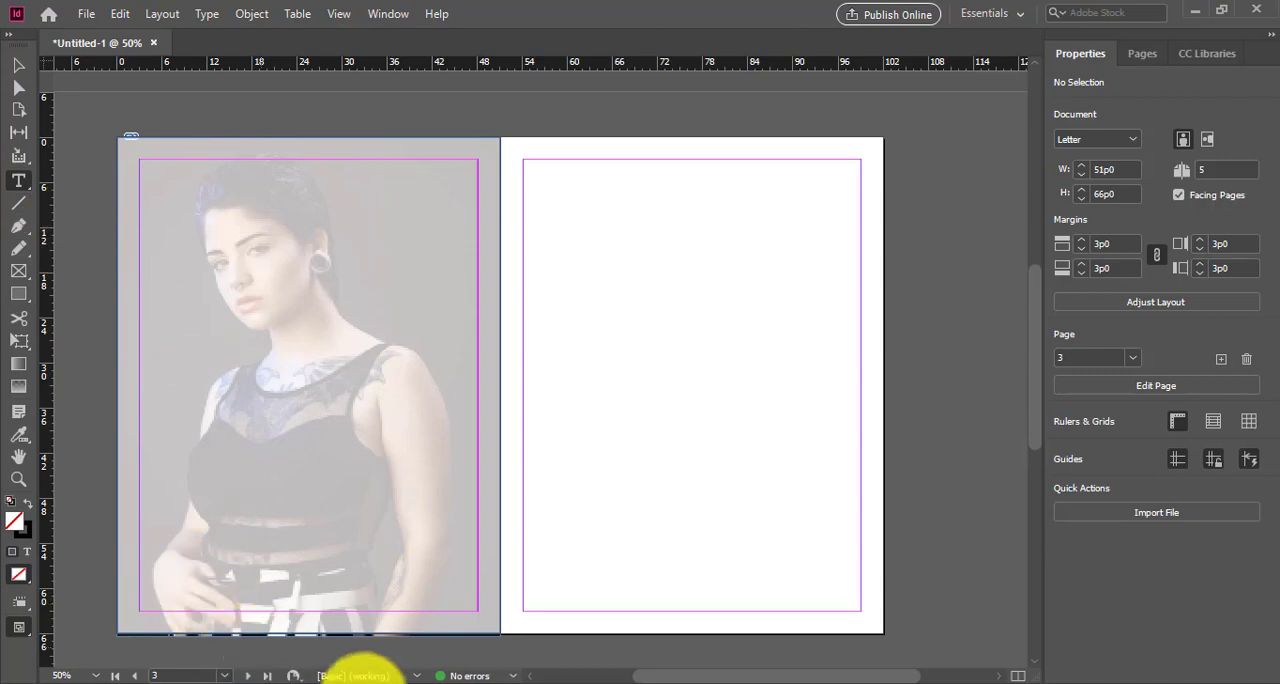
pyautogui.click(298, 632)
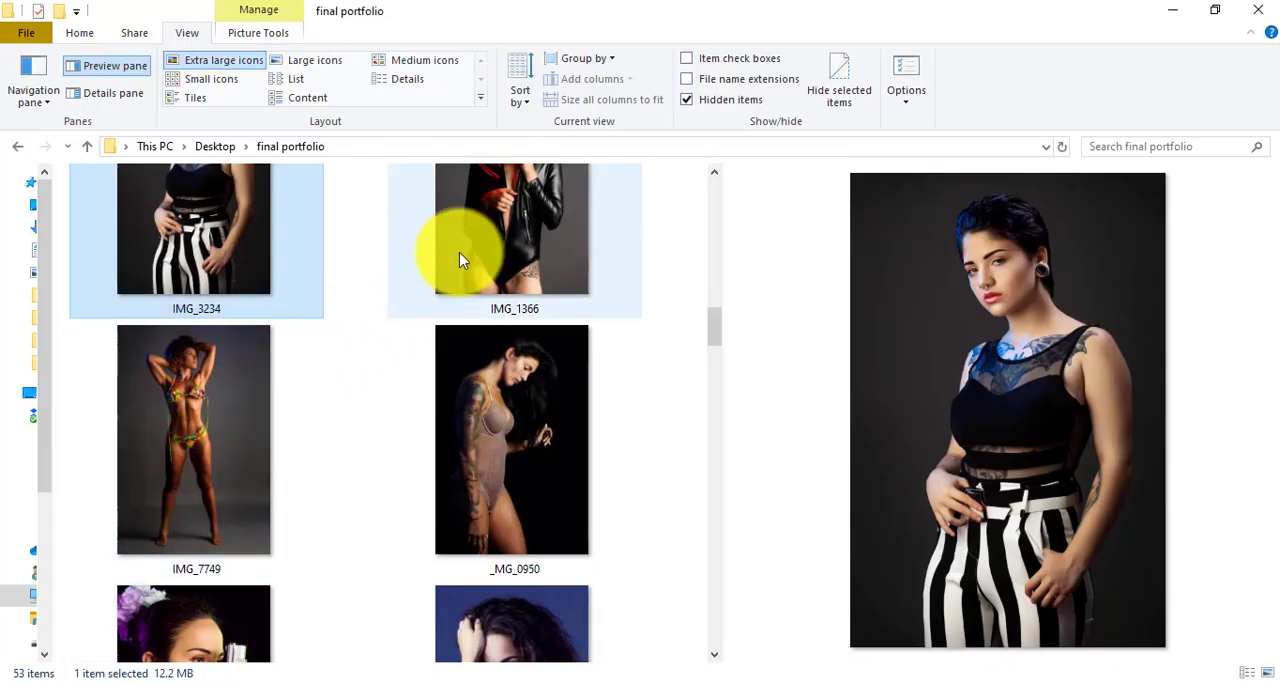
pyautogui.click(500, 251)
pyautogui.moveTo(645, 428); pyautogui.dragTo(463, 666)
pyautogui.moveTo(564, 479); pyautogui.dragTo(537, 170)
# Step: Scale the image inside page 3's frame down to 56p7.4 by 84p11.1 and shift it to X+ 58p2.9, Y+ 5p6
pyautogui.click(22, 64)
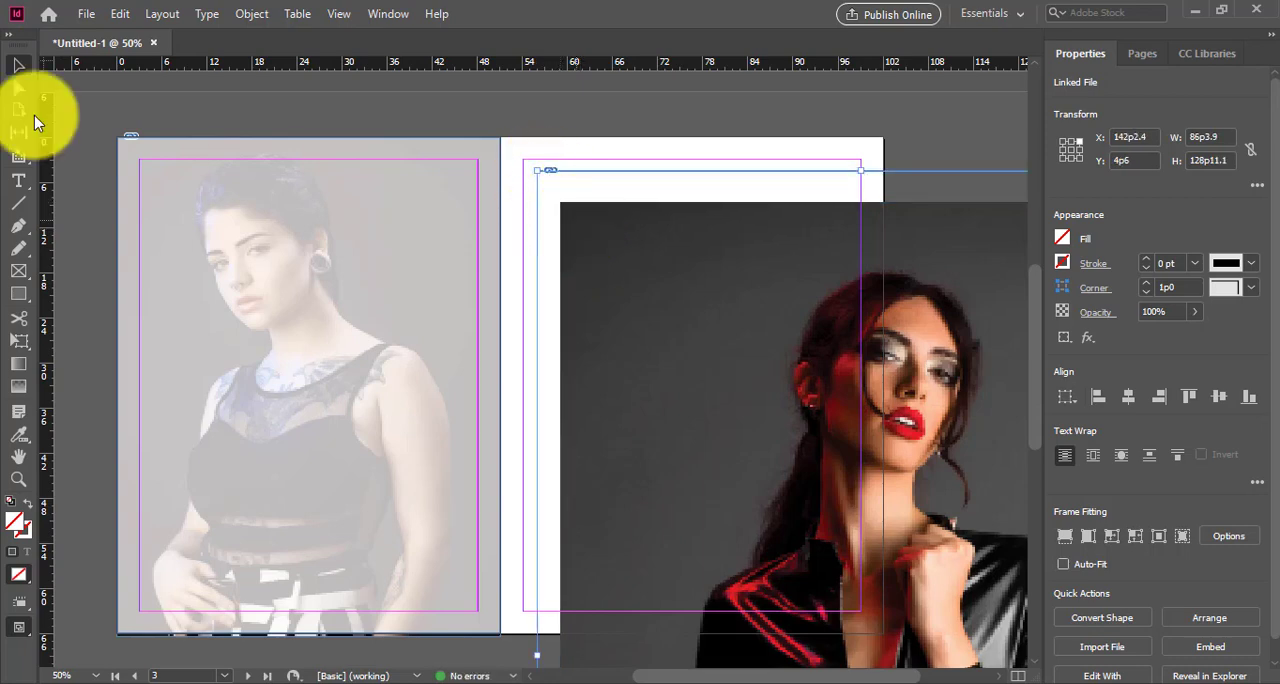
pyautogui.click(20, 88)
pyautogui.click(566, 215)
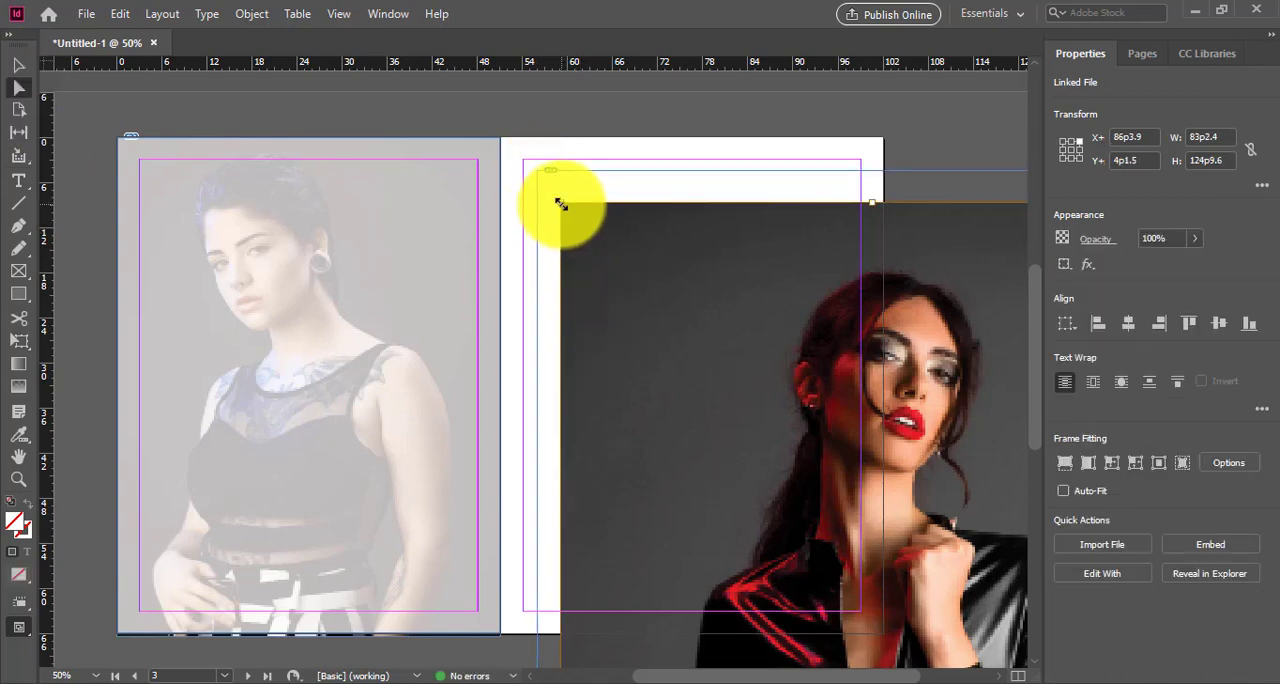
pyautogui.moveTo(561, 203); pyautogui.dragTo(762, 504)
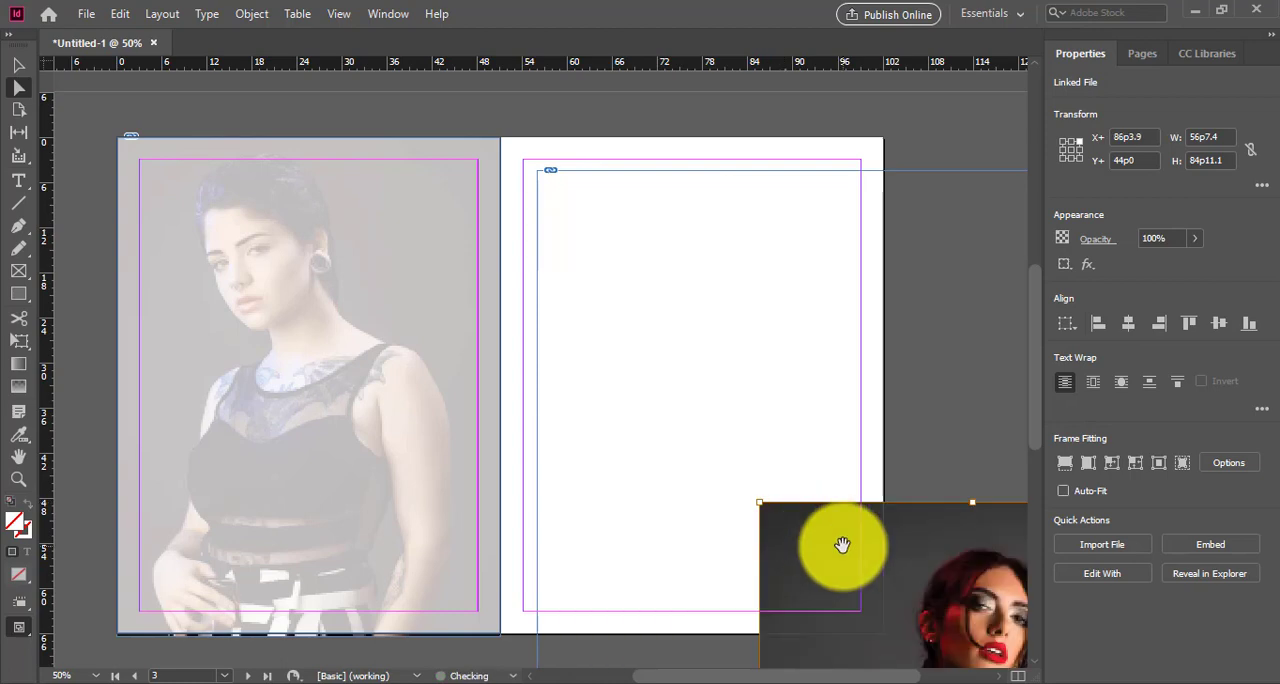
pyautogui.moveTo(881, 544); pyautogui.dragTo(671, 254)
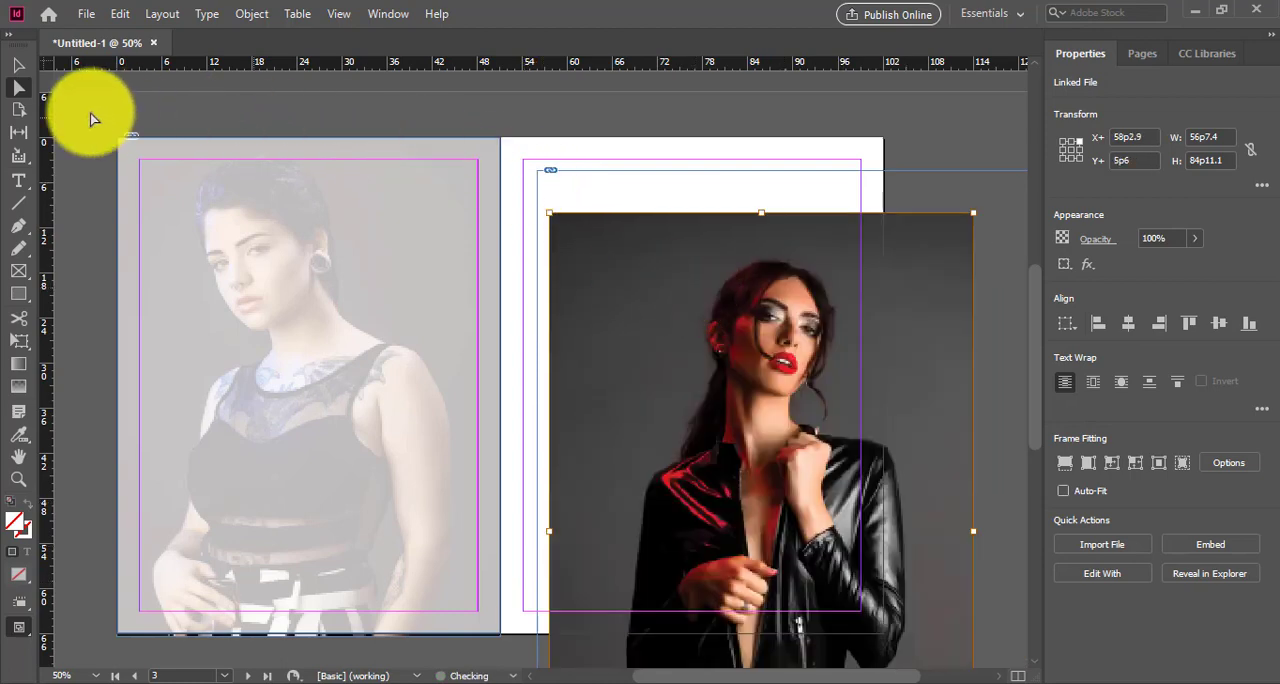
# Step: Move page 3's photo frame up and left to X 135p9.9, Y -5p6, so the image fills the page
pyautogui.click(22, 68)
pyautogui.moveTo(583, 194); pyautogui.dragTo(525, 135)
pyautogui.moveTo(676, 182); pyautogui.dragTo(706, 124)
# Step: Crop the lower edge of page 3's photo frame up to the page's end, giving it a height of 71p6
pyautogui.scroll(-3, 894, 486)
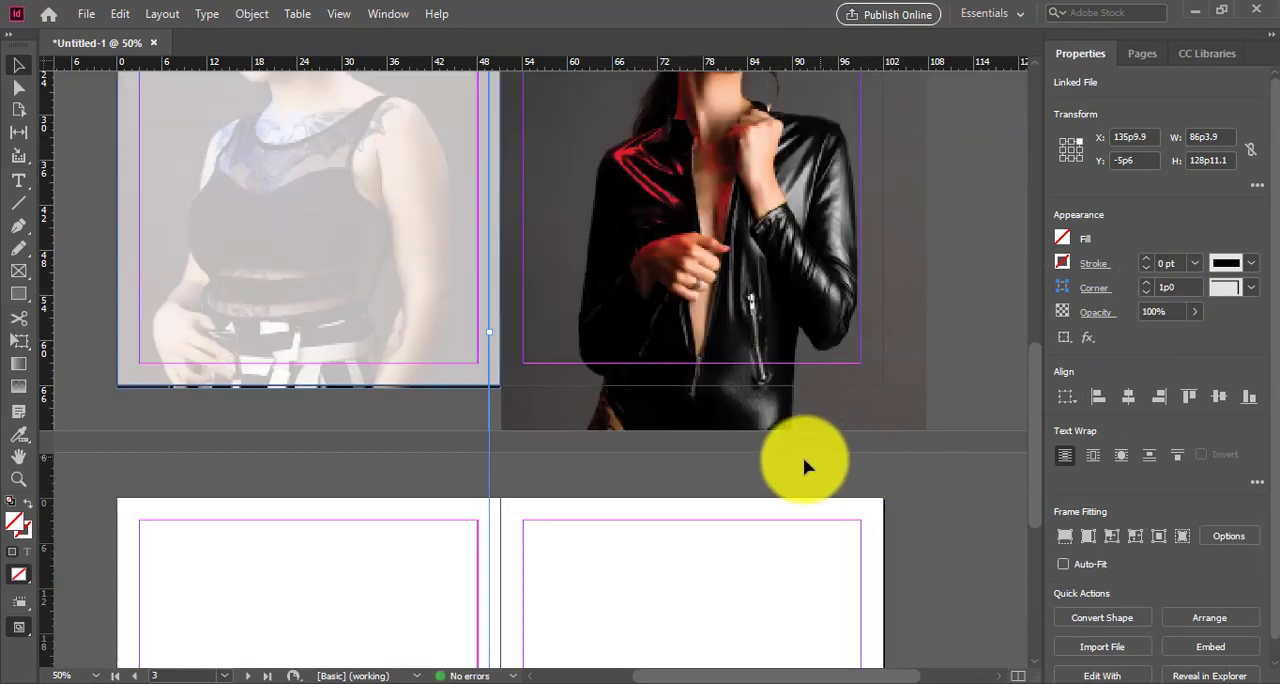
pyautogui.scroll(-4, 737, 523)
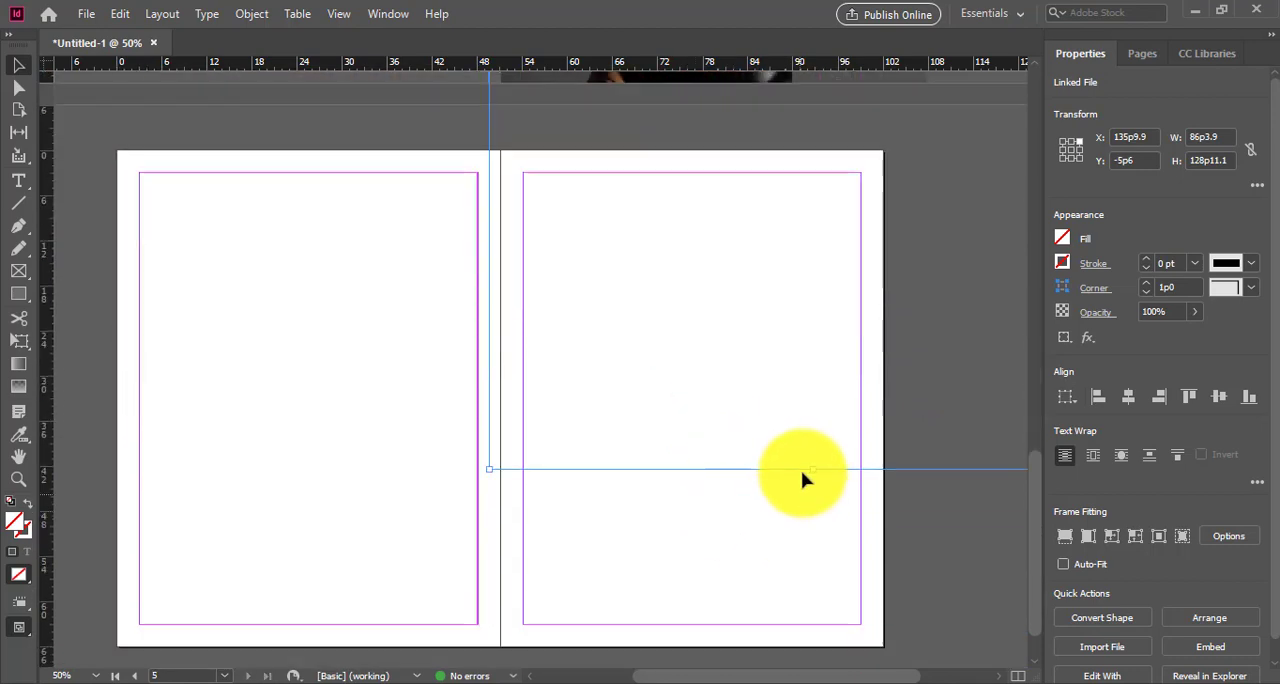
pyautogui.moveTo(811, 450); pyautogui.dragTo(810, 104)
pyautogui.scroll(2, 823, 180)
pyautogui.moveTo(814, 255); pyautogui.dragTo(818, 191)
# Step: Extend the lower edge of page 2's white overlay to a height of 66p4.5 so it covers the photo completely
pyautogui.scroll(5, 810, 230)
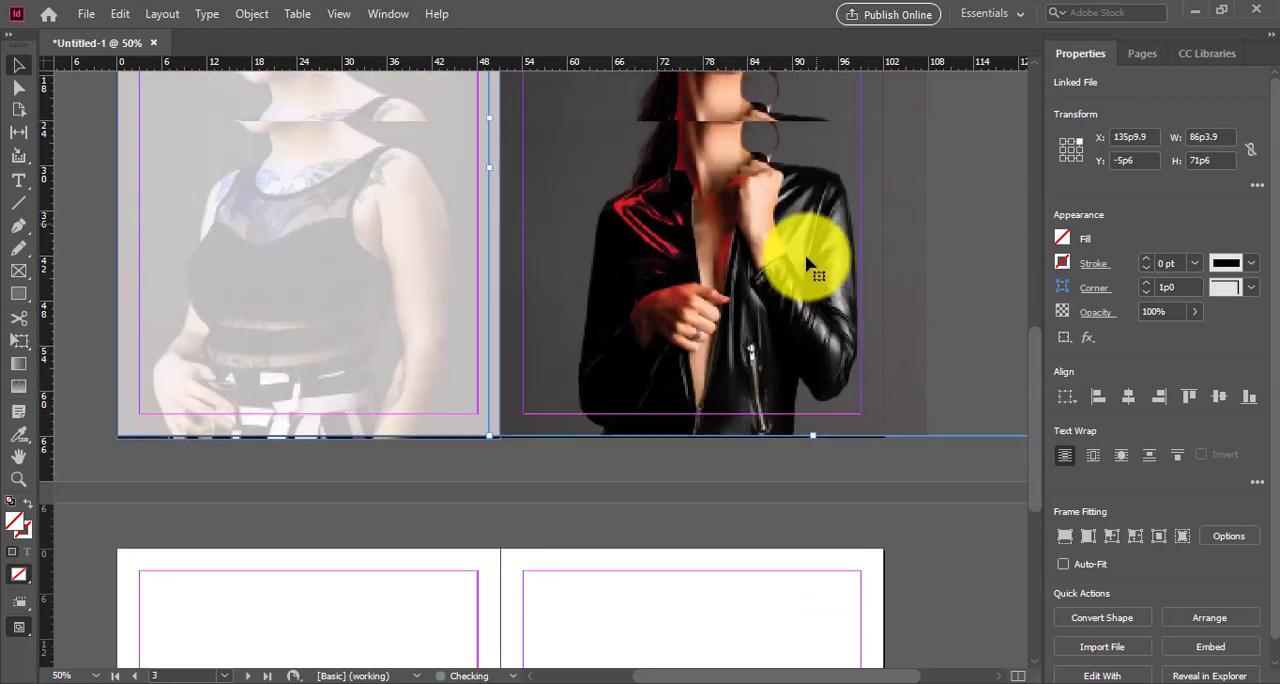
pyautogui.click(265, 431)
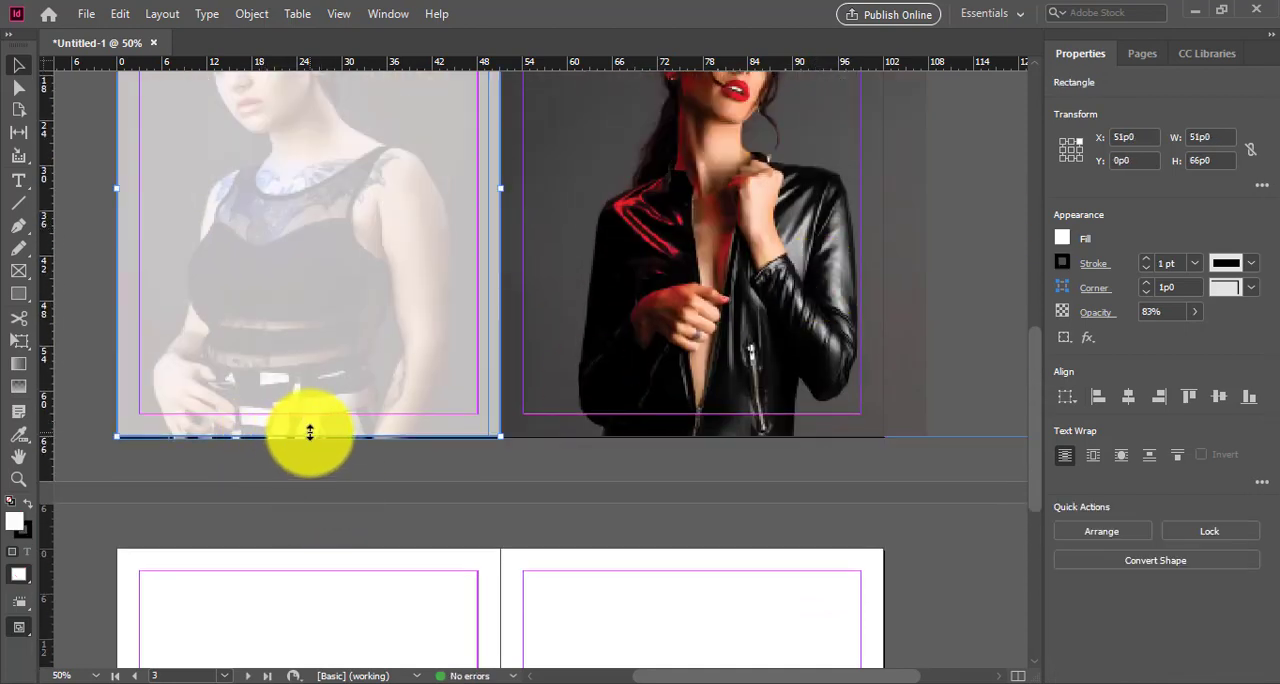
pyautogui.moveTo(310, 439); pyautogui.dragTo(309, 442)
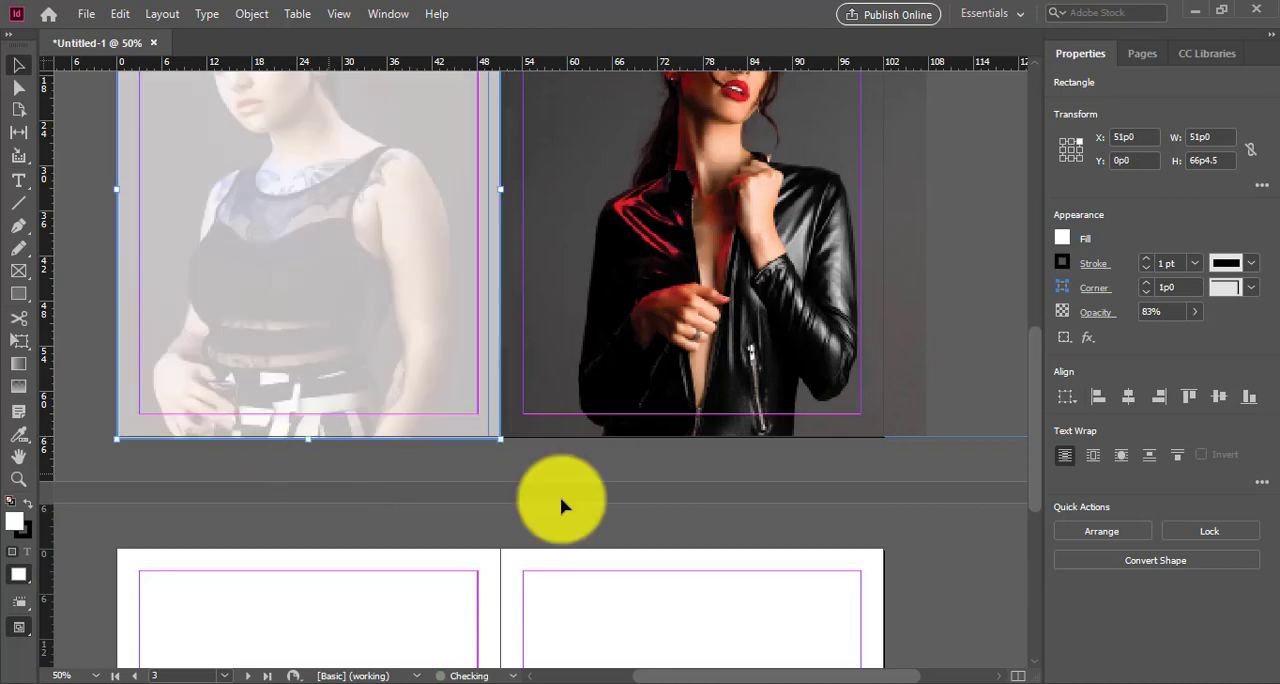
# Step: Paste a copy of page 2's white overlay and place it over page 3's photo at X 102p0, Y 0p0
pyautogui.click(830, 479)
pyautogui.scroll(3, 866, 440)
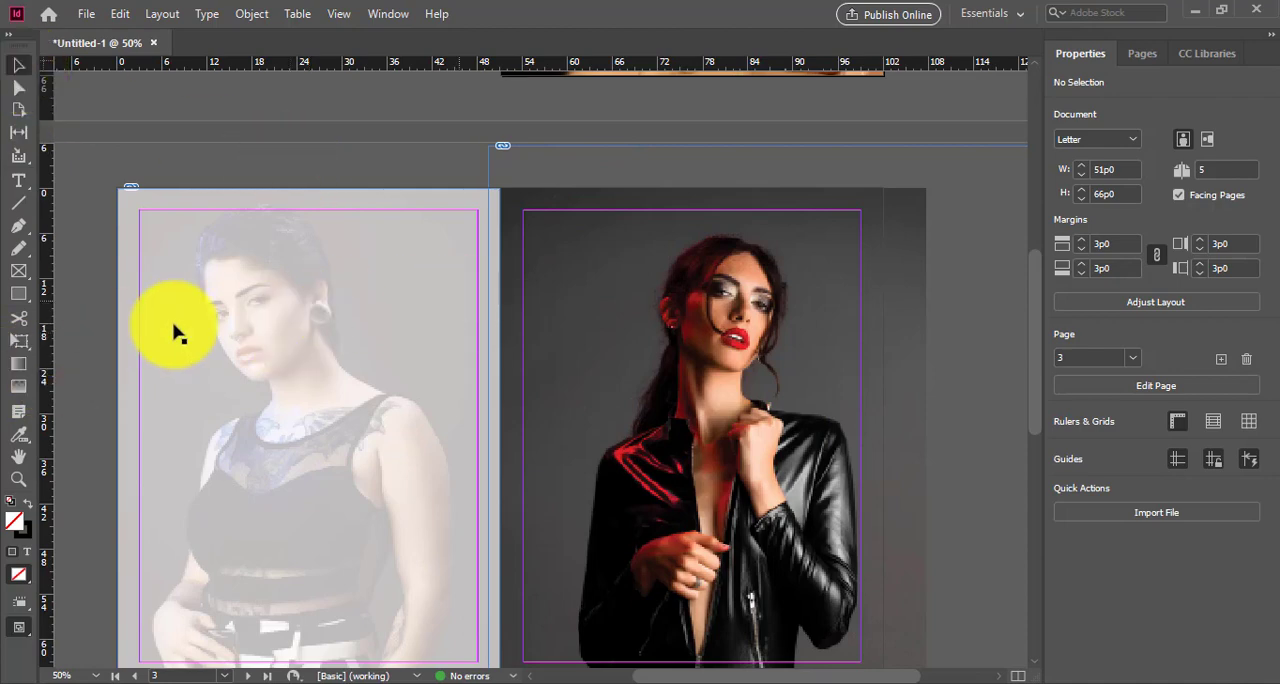
pyautogui.click(213, 278)
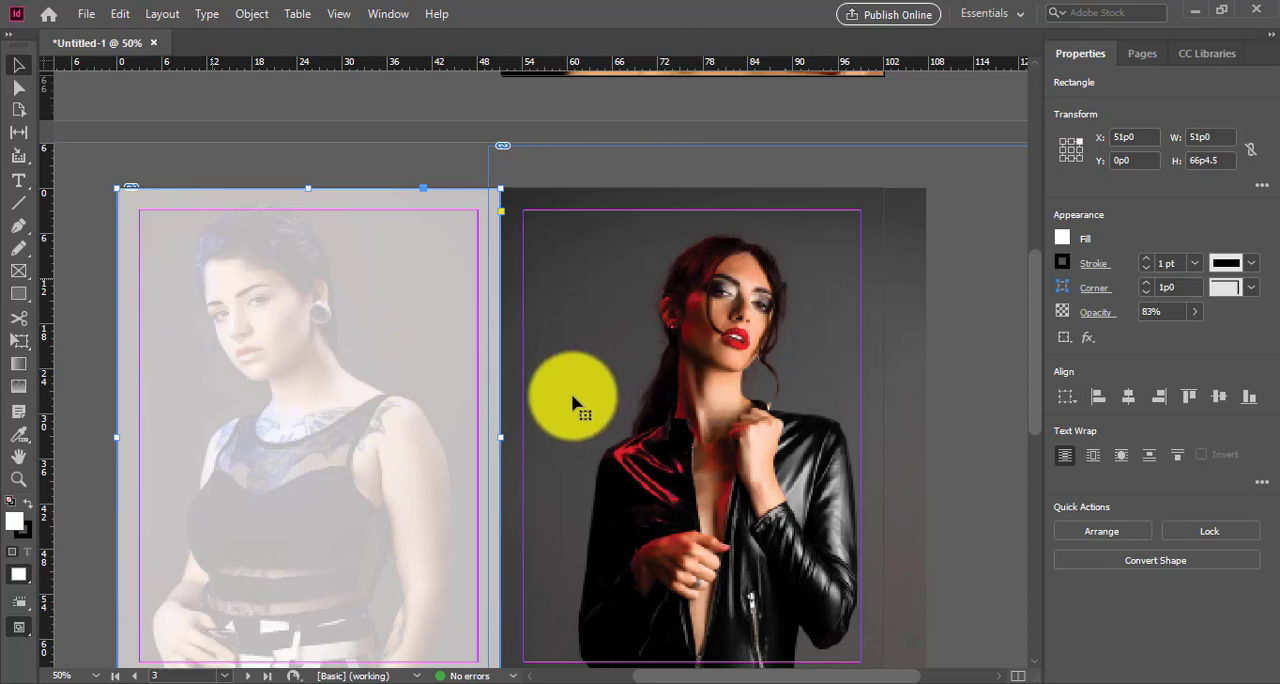
pyautogui.hotkey('ctrl', 'v')
pyautogui.moveTo(620, 345); pyautogui.dragTo(723, 364)
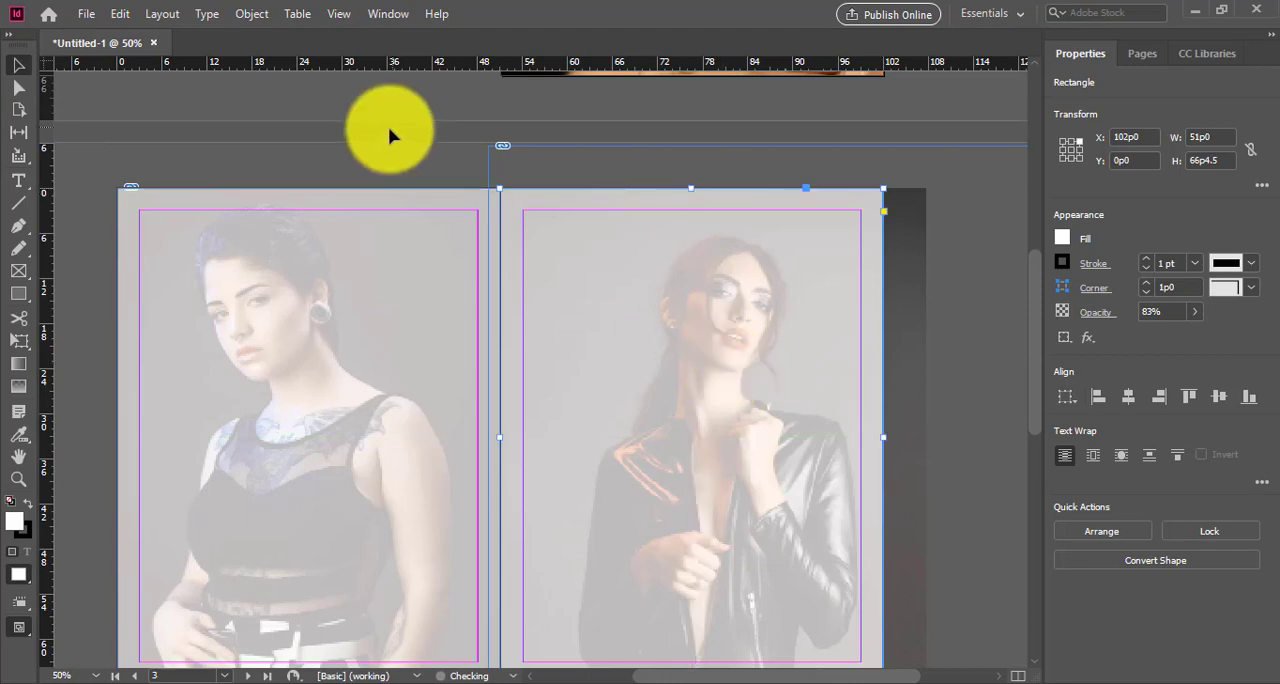
pyautogui.click(374, 162)
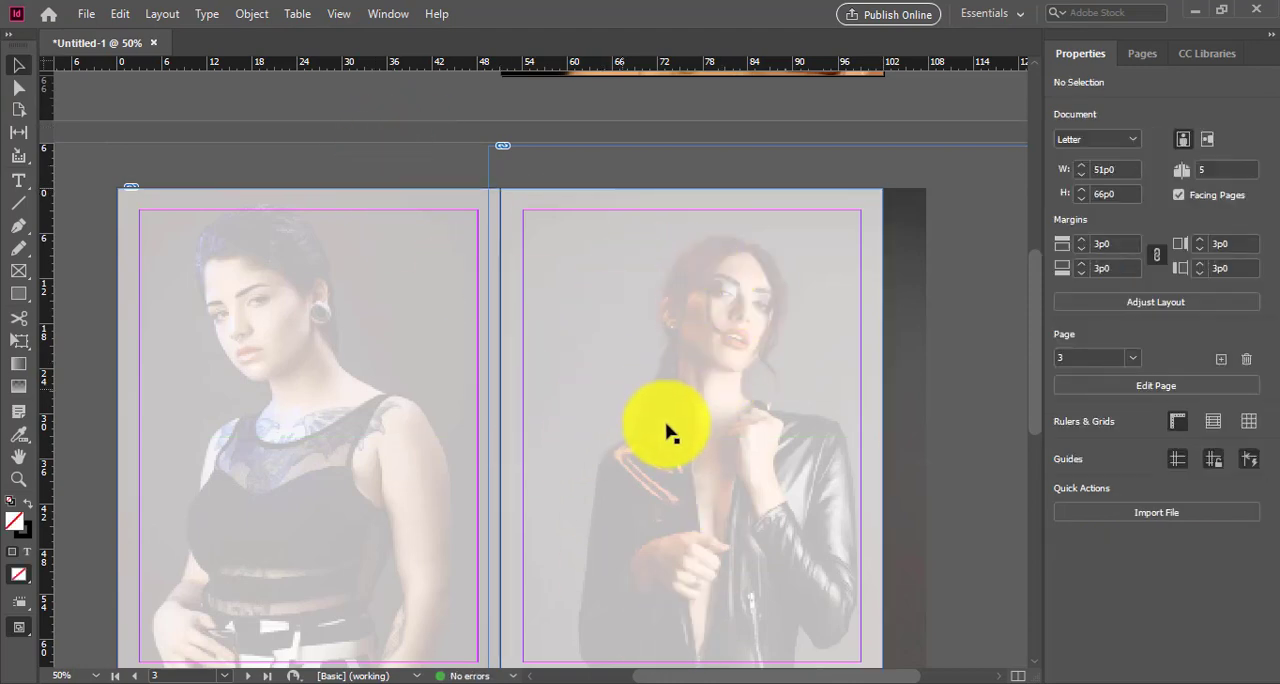
# Step: Look over the faded photos on pages 2-3 and the blank spread on pages 4-5
pyautogui.scroll(4, 668, 432)
pyautogui.scroll(-4, 676, 432)
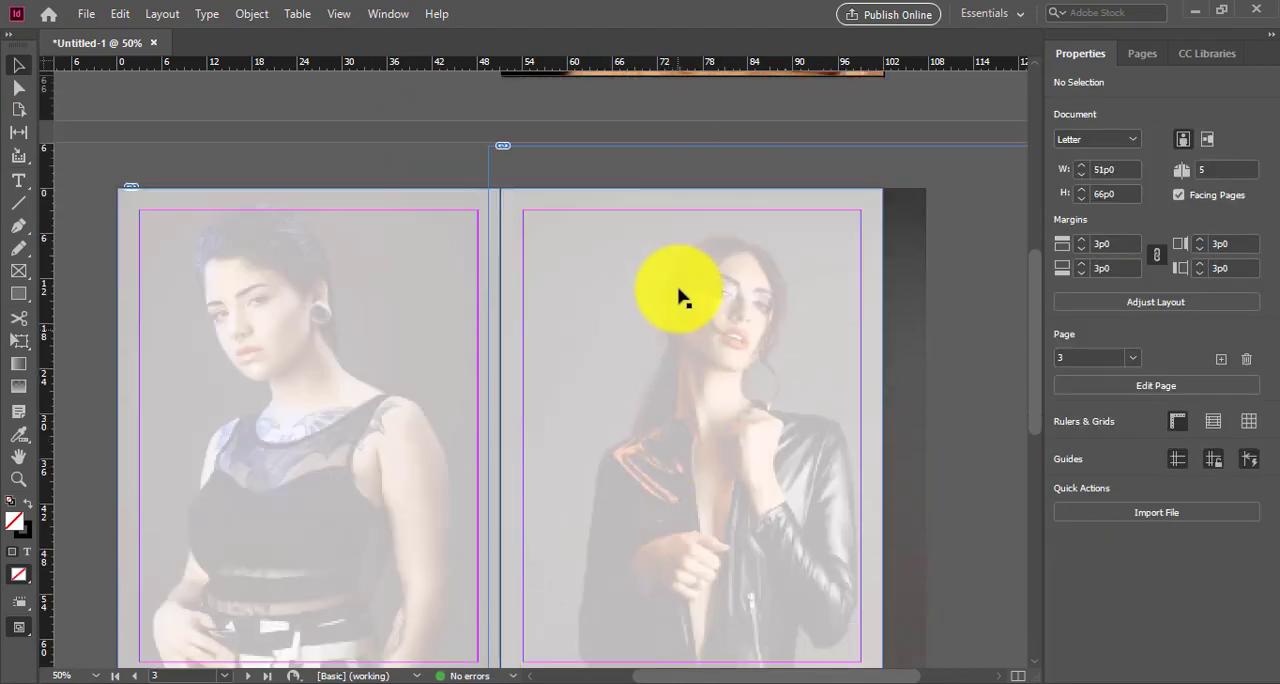
pyautogui.scroll(-2, 648, 275)
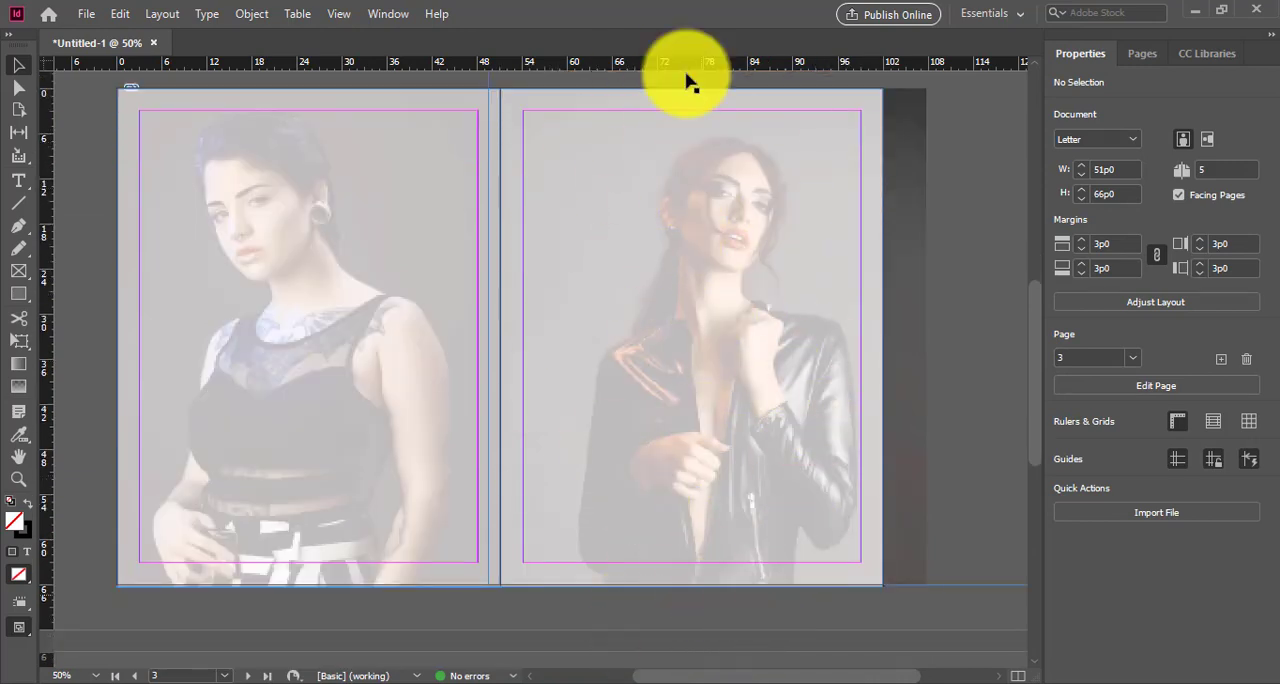
pyautogui.scroll(-10, 580, 450)
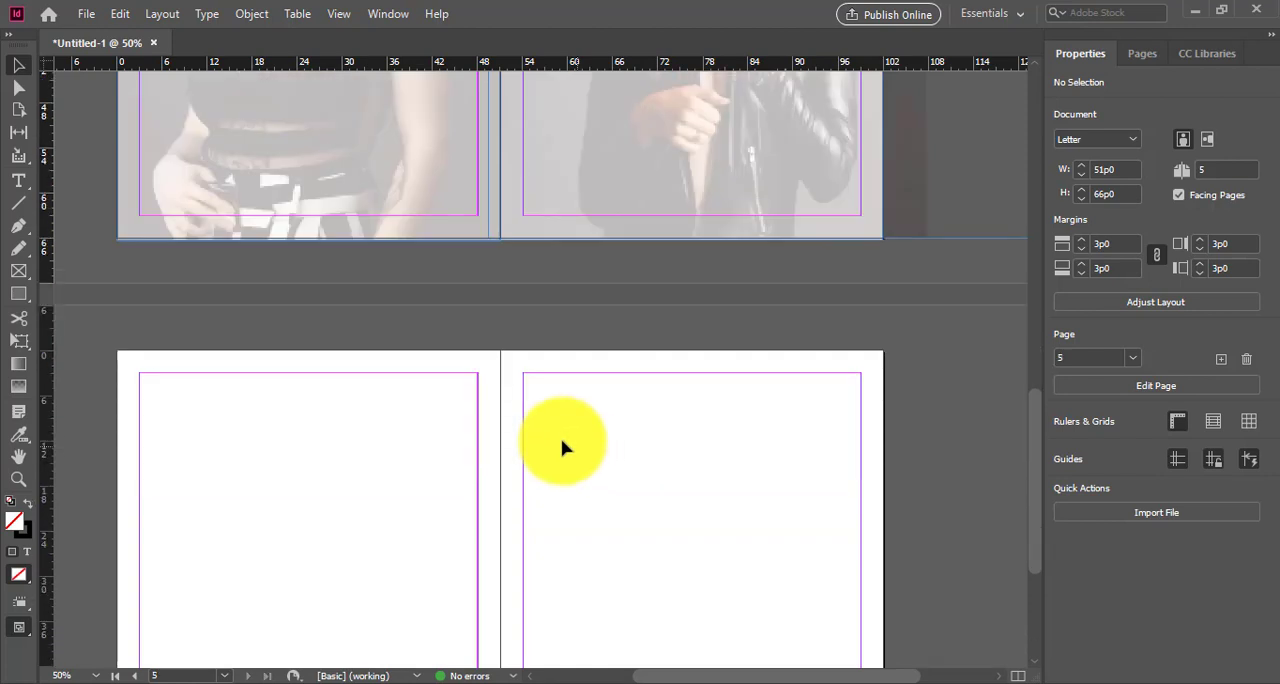
pyautogui.scroll(-2, 537, 386)
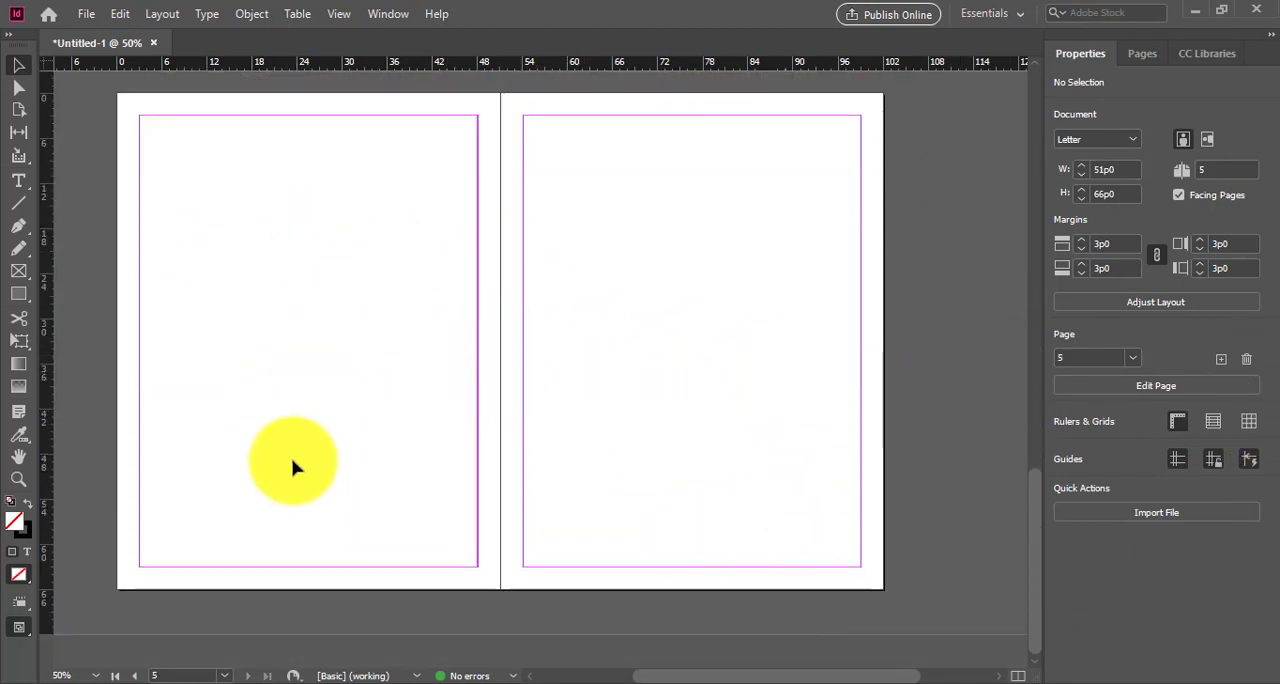
pyautogui.scroll(12, 594, 512)
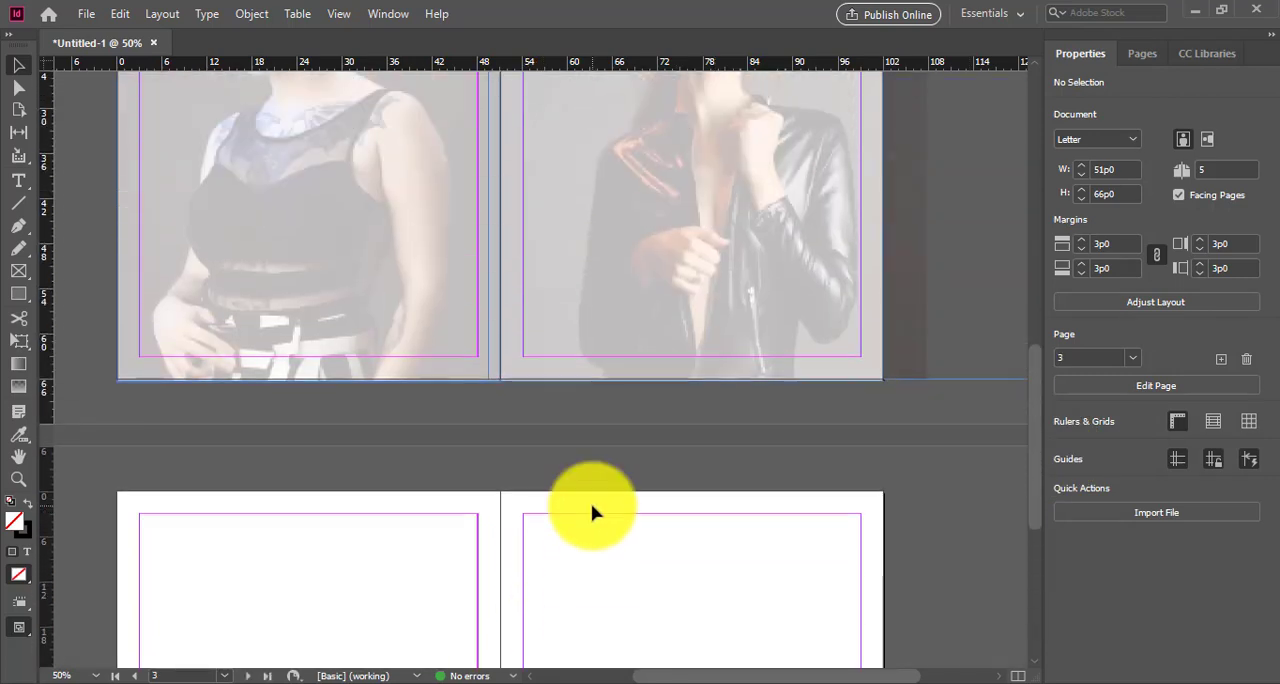
pyautogui.scroll(-10, 592, 513)
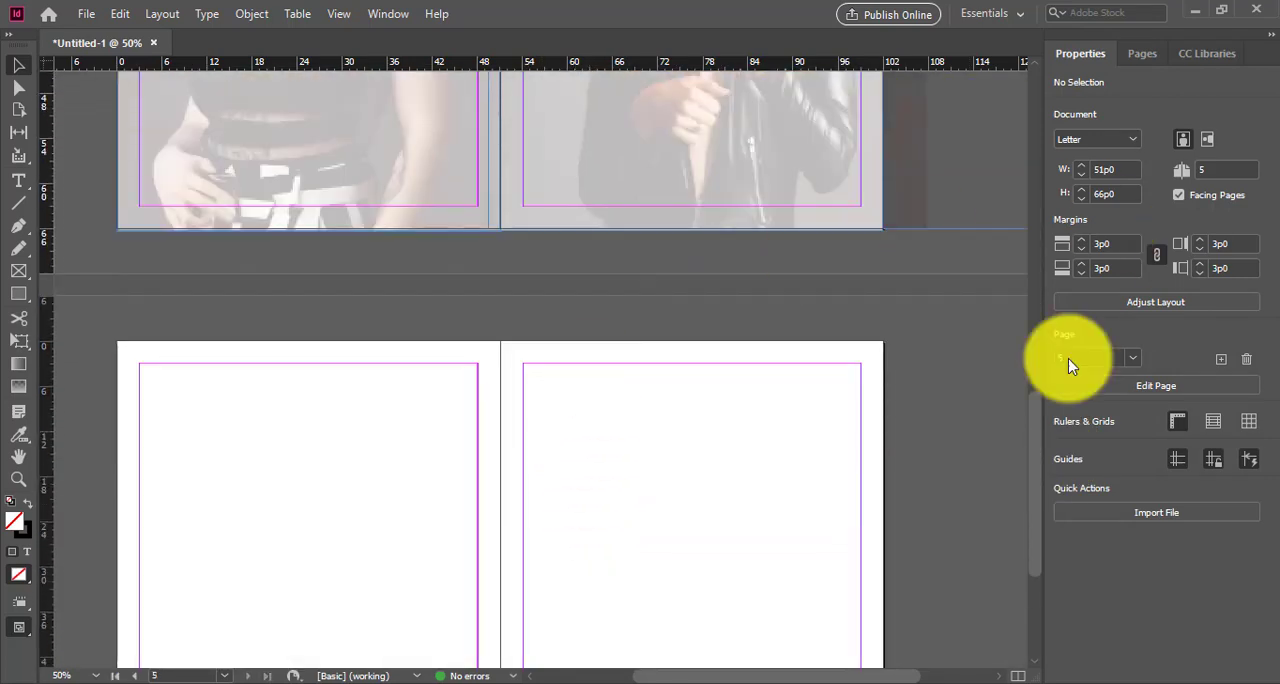
# Step: Add seven new pages after page 5 so the document runs to page 12
pyautogui.click(1143, 54)
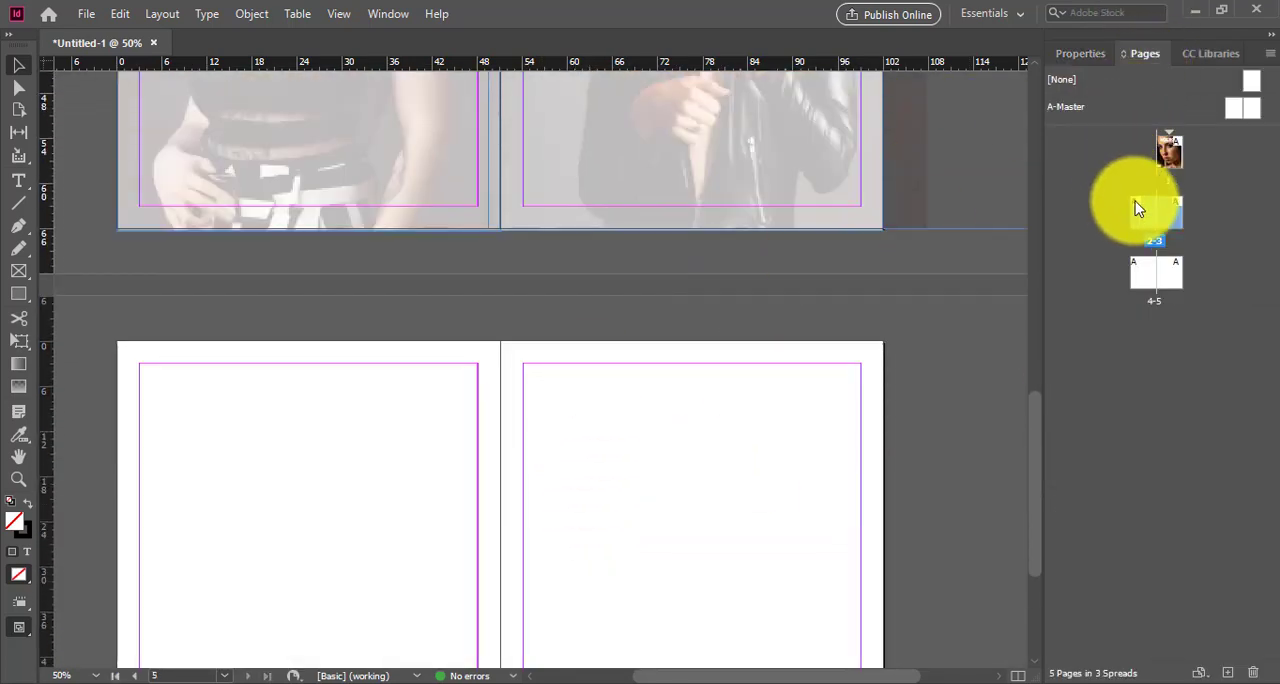
pyautogui.click(1166, 278)
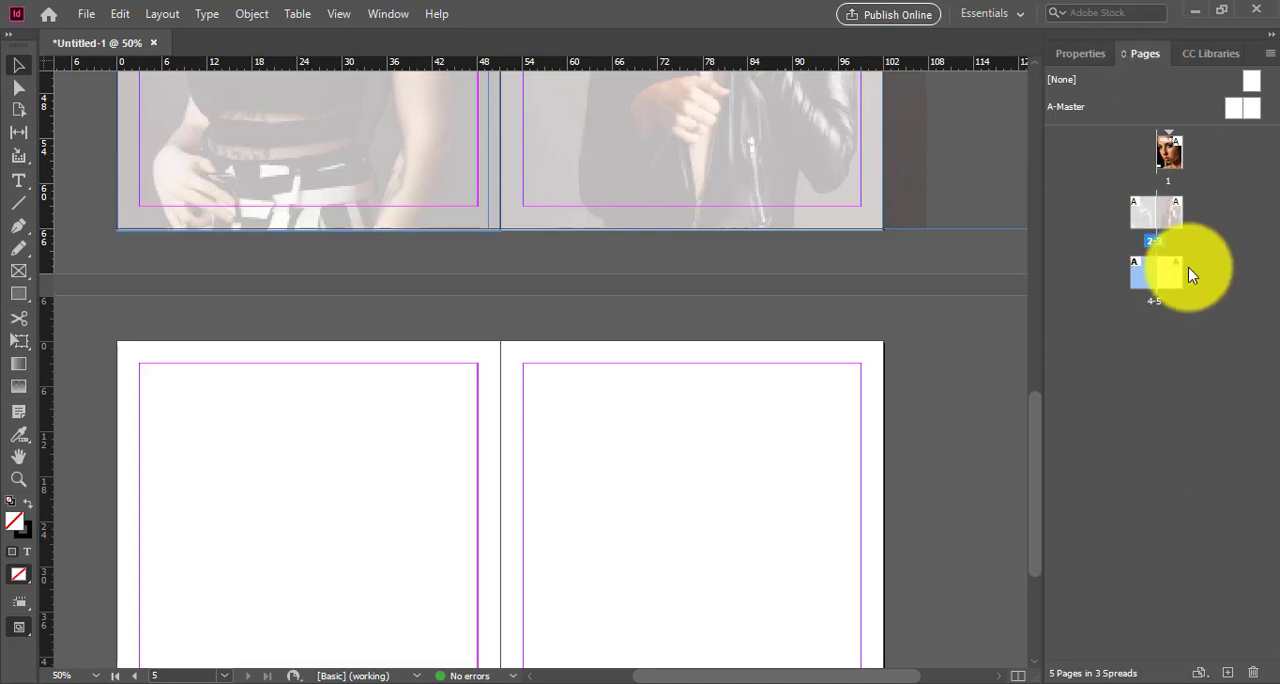
pyautogui.click(1229, 677)
pyautogui.click(1229, 677)
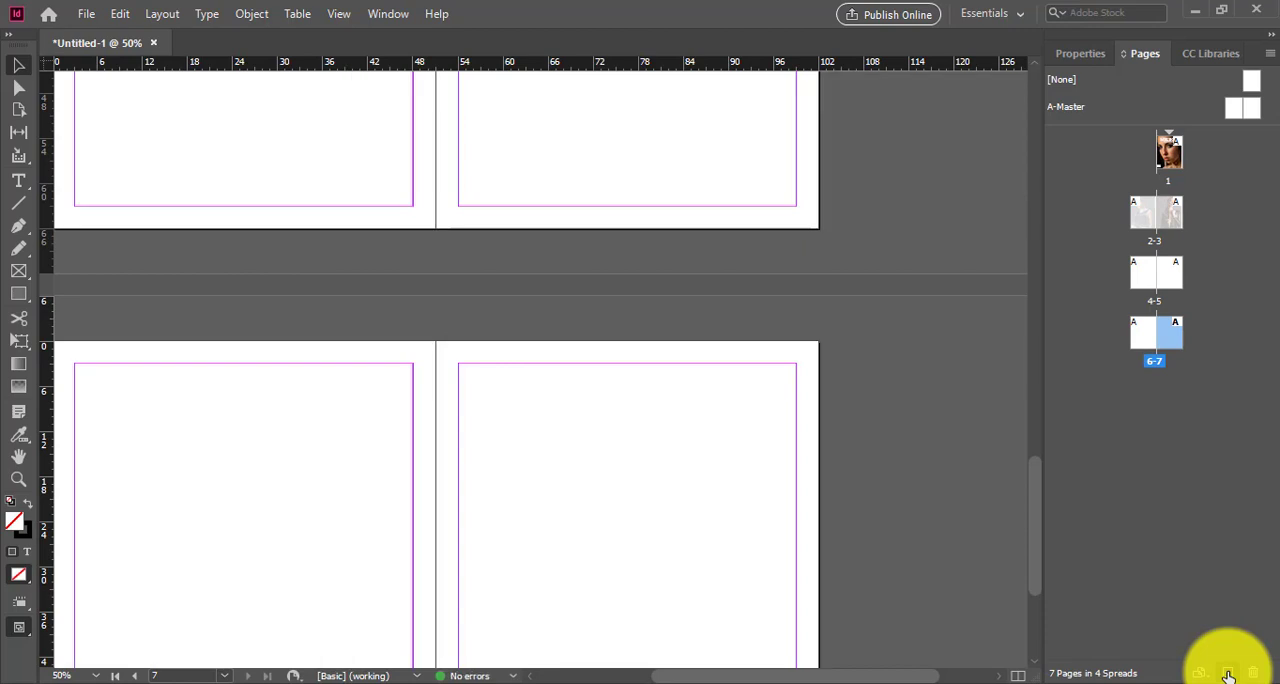
pyautogui.click(1229, 677)
pyautogui.click(1229, 677)
pyautogui.click(1229, 677)
pyautogui.click(1229, 677)
pyautogui.click(1229, 677)
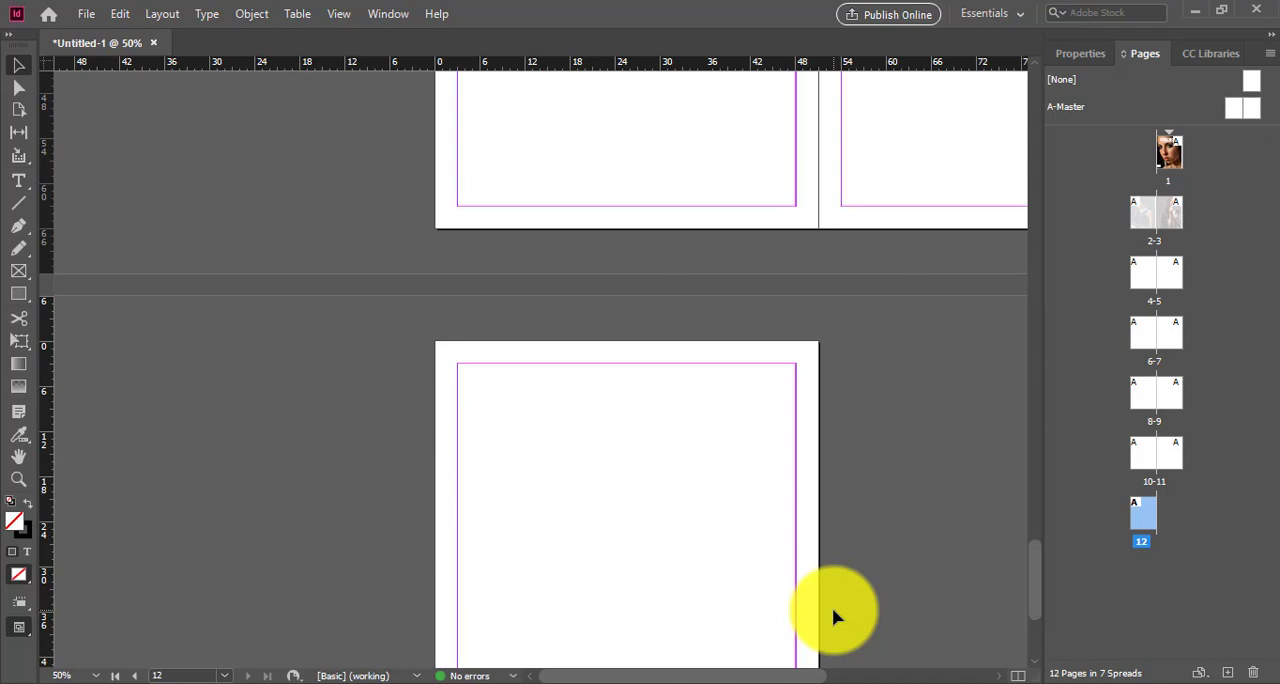
pyautogui.click(345, 683)
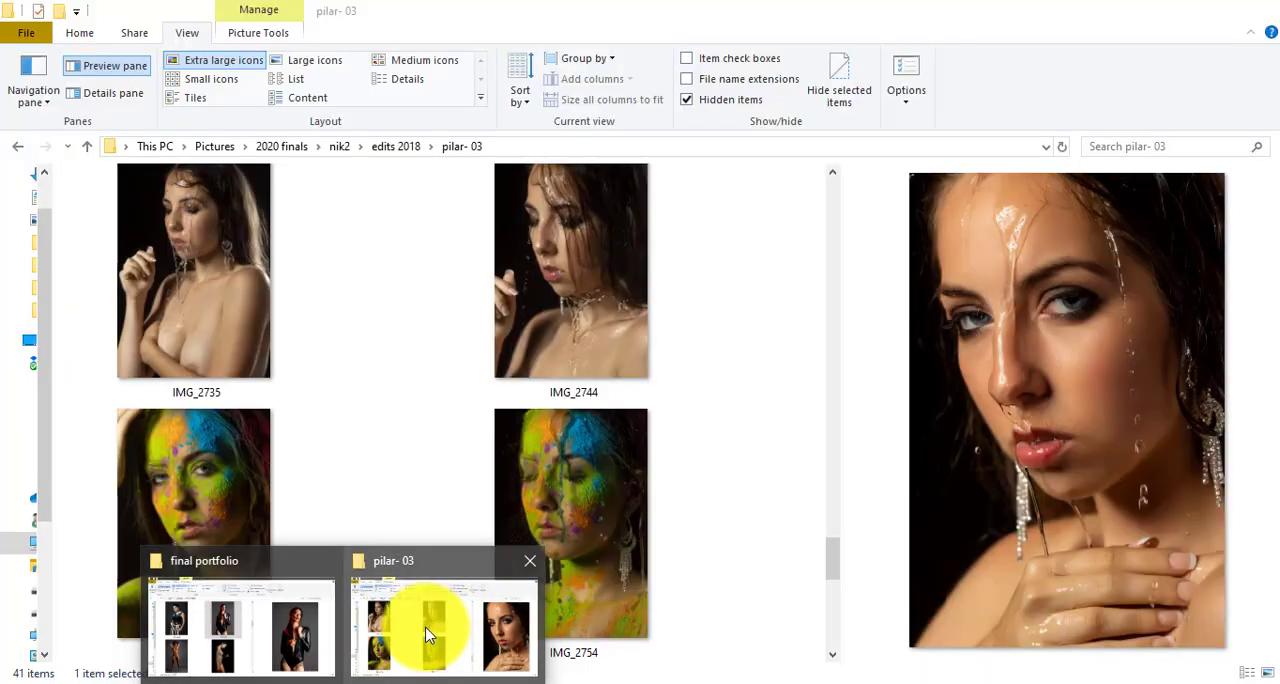
pyautogui.moveTo(183, 635)
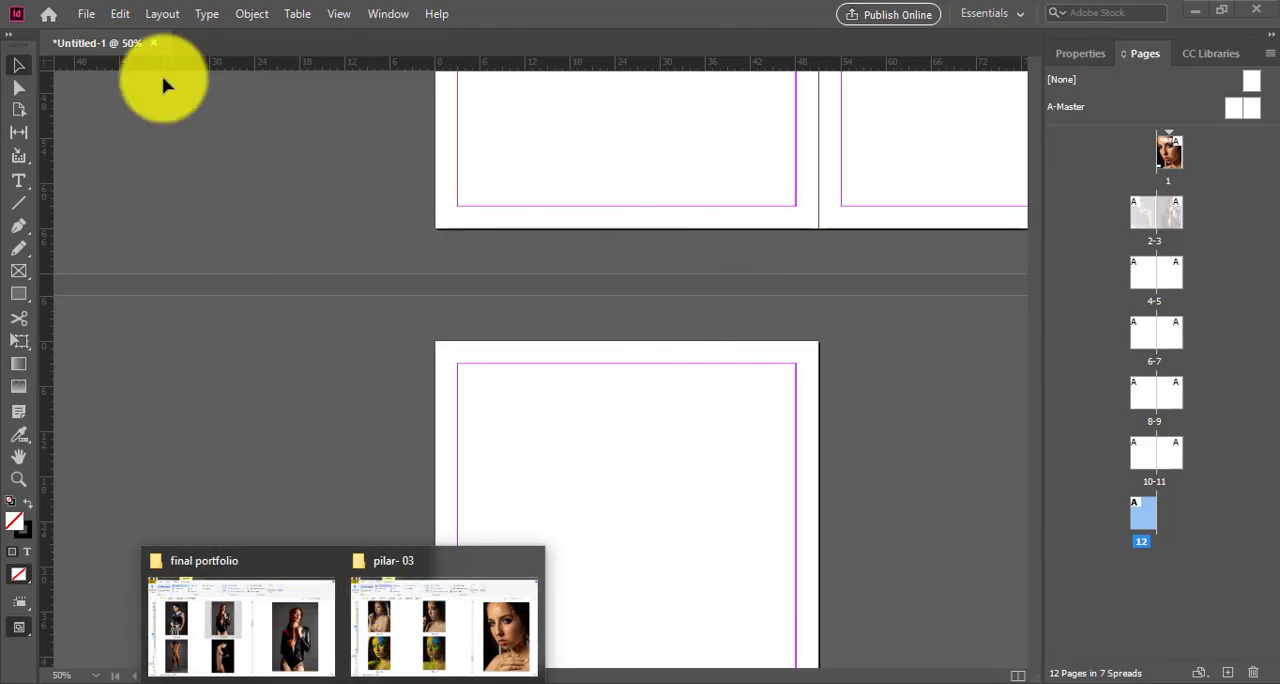
pyautogui.click(88, 13)
pyautogui.moveTo(127, 51)
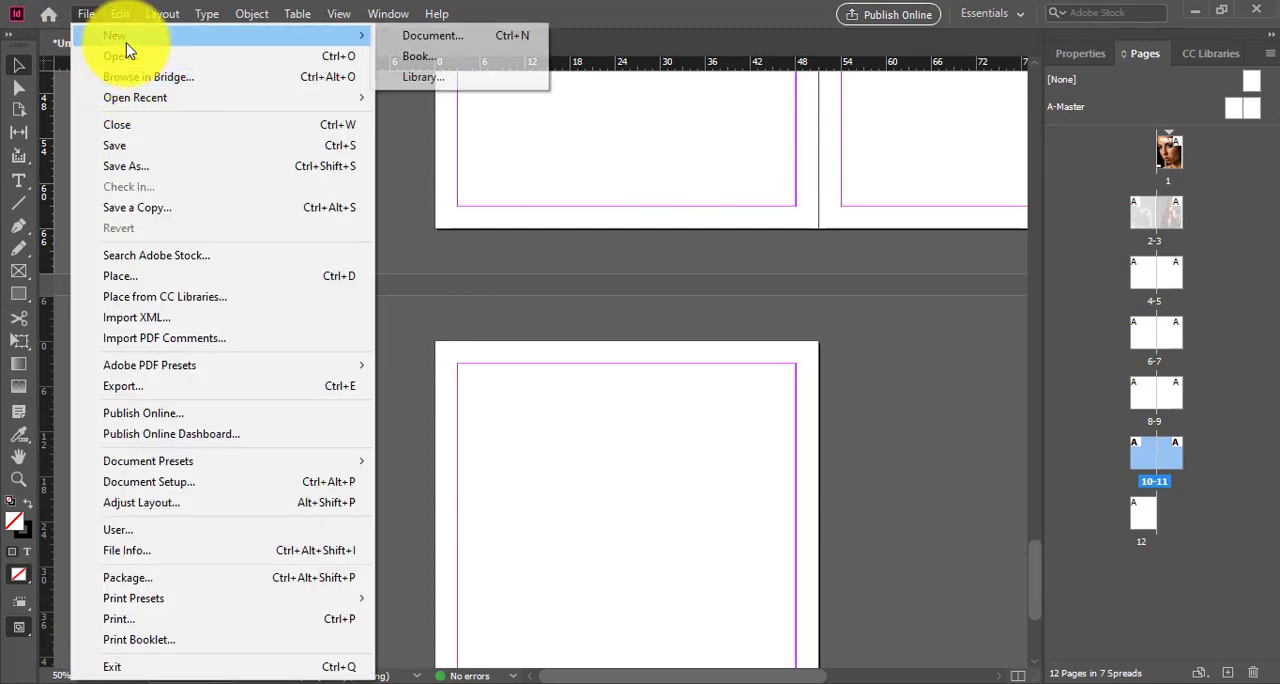
pyautogui.click(443, 222)
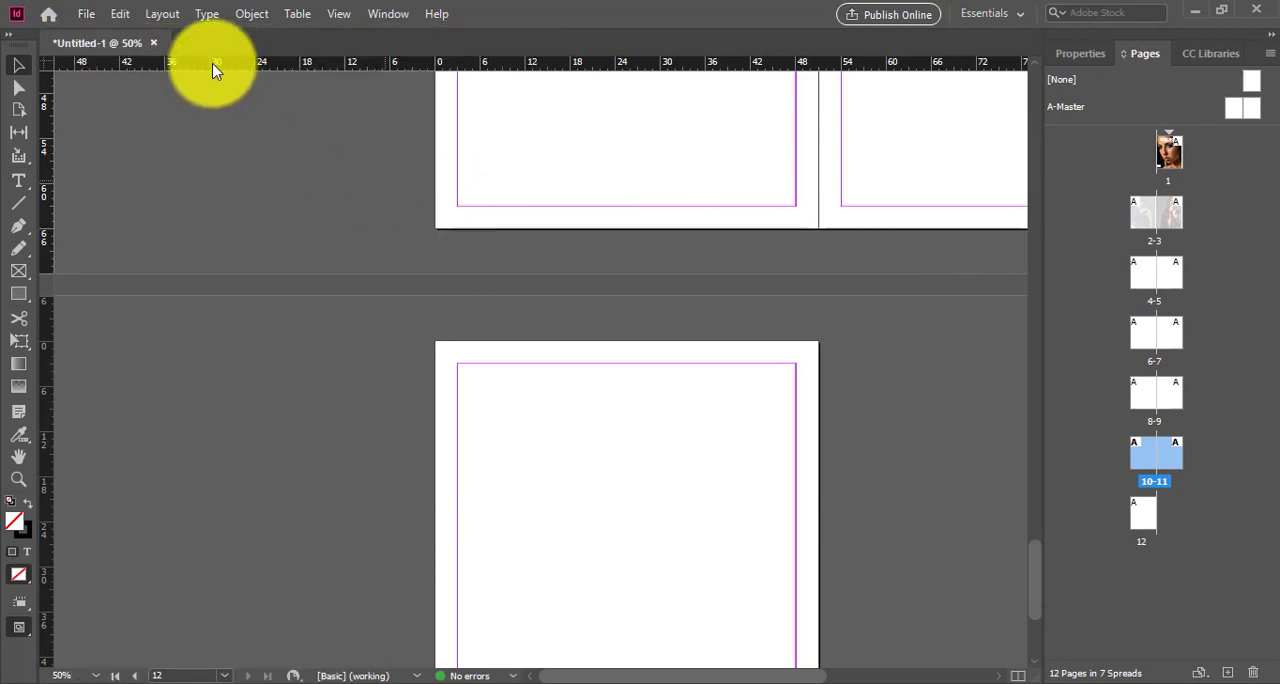
# Step: Close the untitled document without saving and open the recent file portv112.indd
pyautogui.click(158, 41)
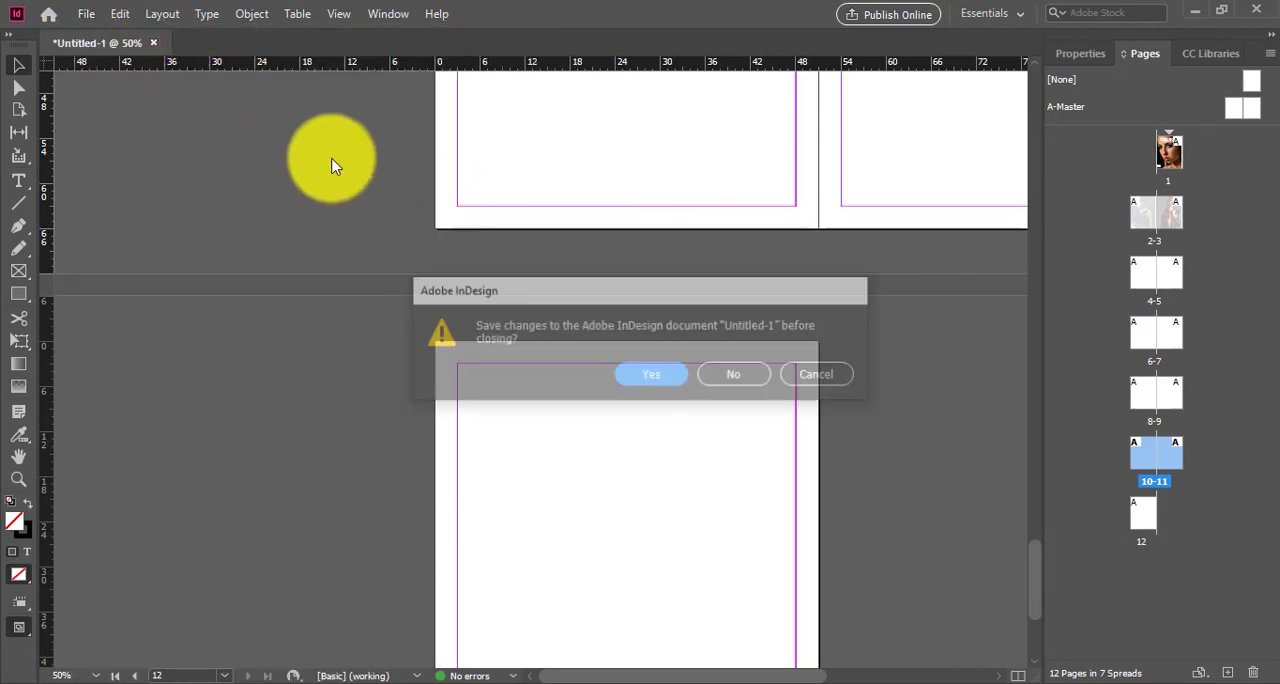
pyautogui.click(750, 380)
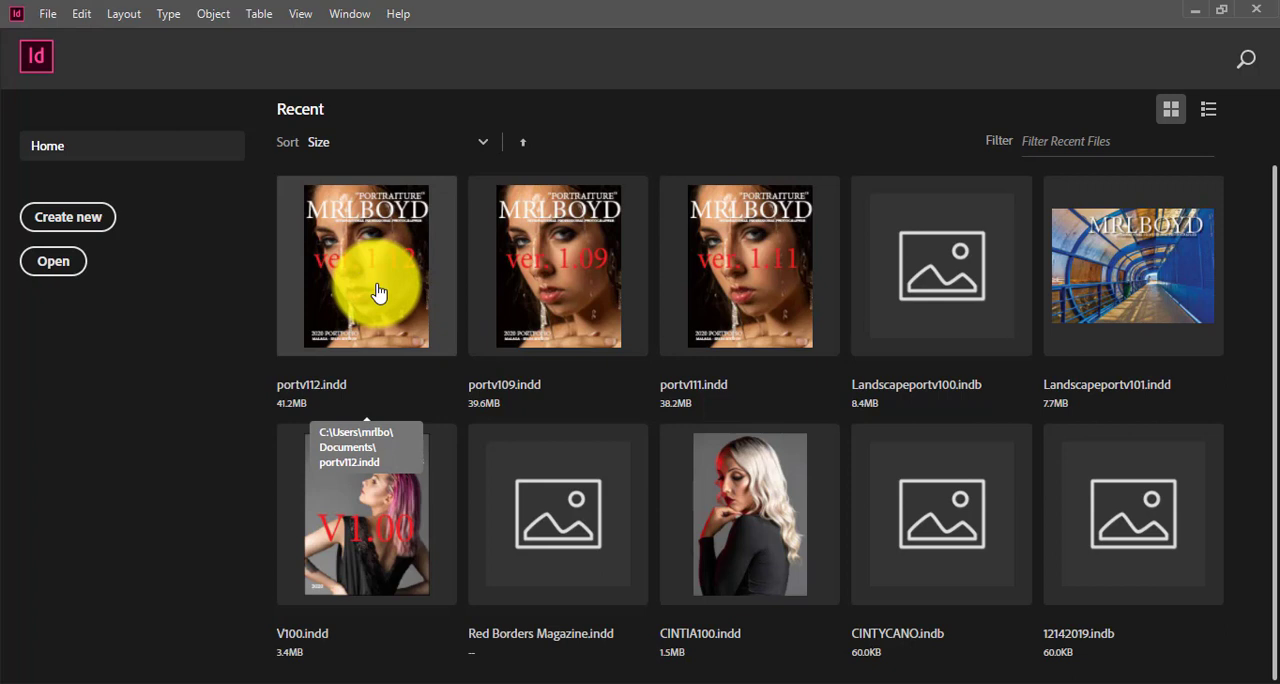
pyautogui.click(408, 294)
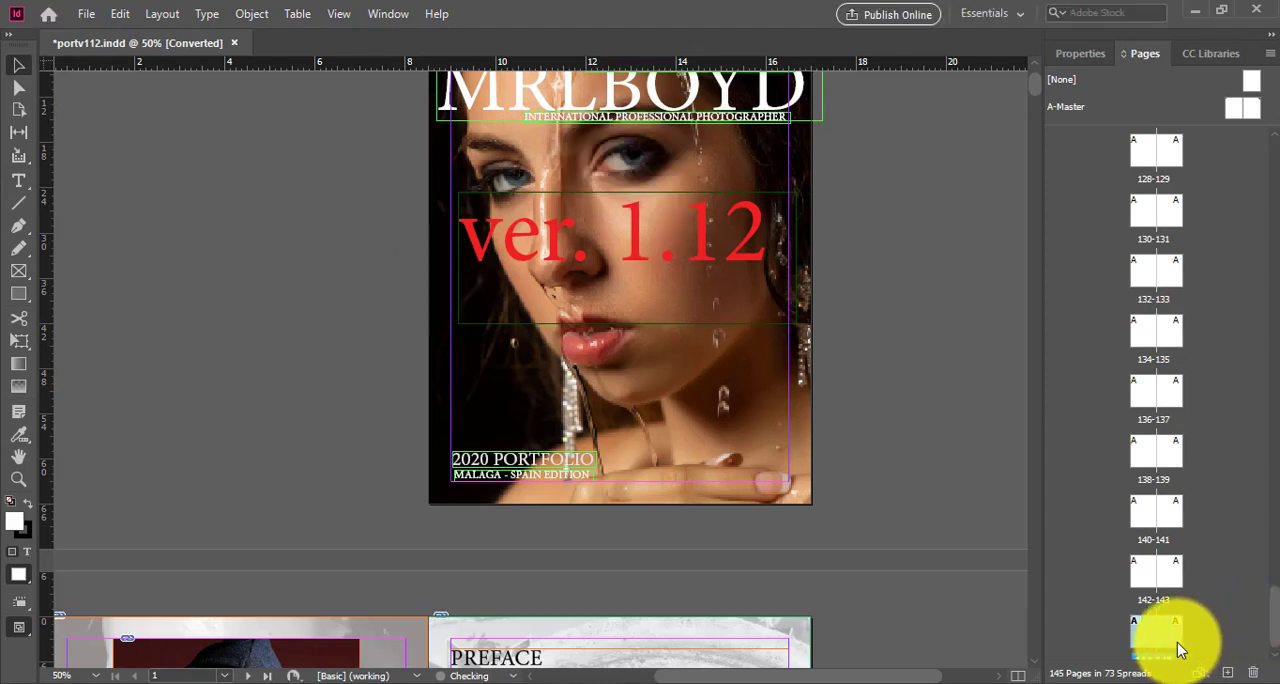
pyautogui.click(1156, 632)
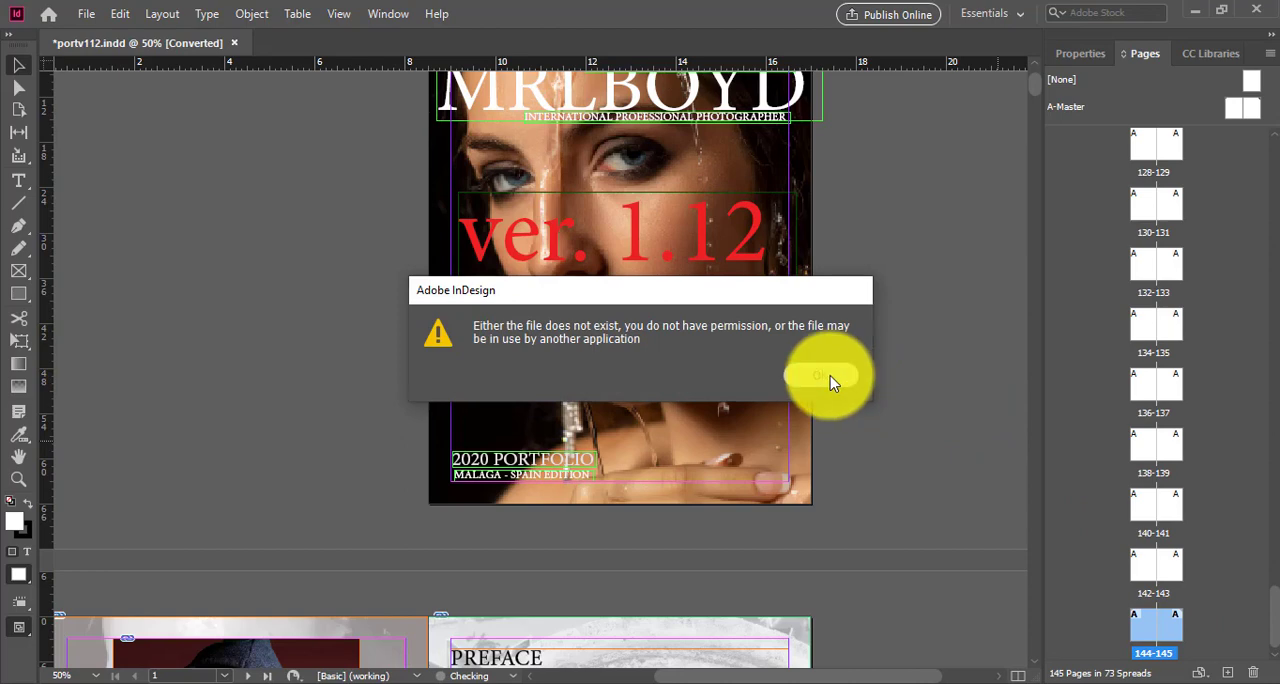
pyautogui.click(826, 377)
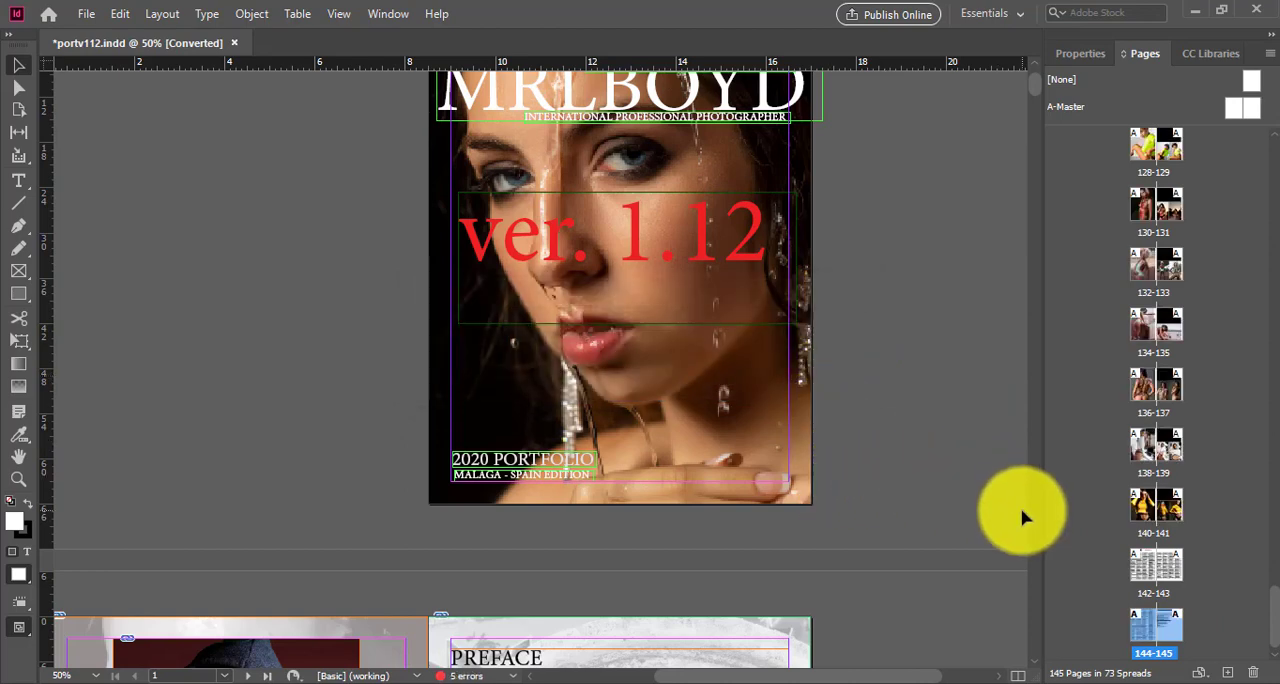
# Step: Examine the finished portfolio's cover, its clients and preface spread, and the start of the first photo spread
pyautogui.scroll(3, 1022, 516)
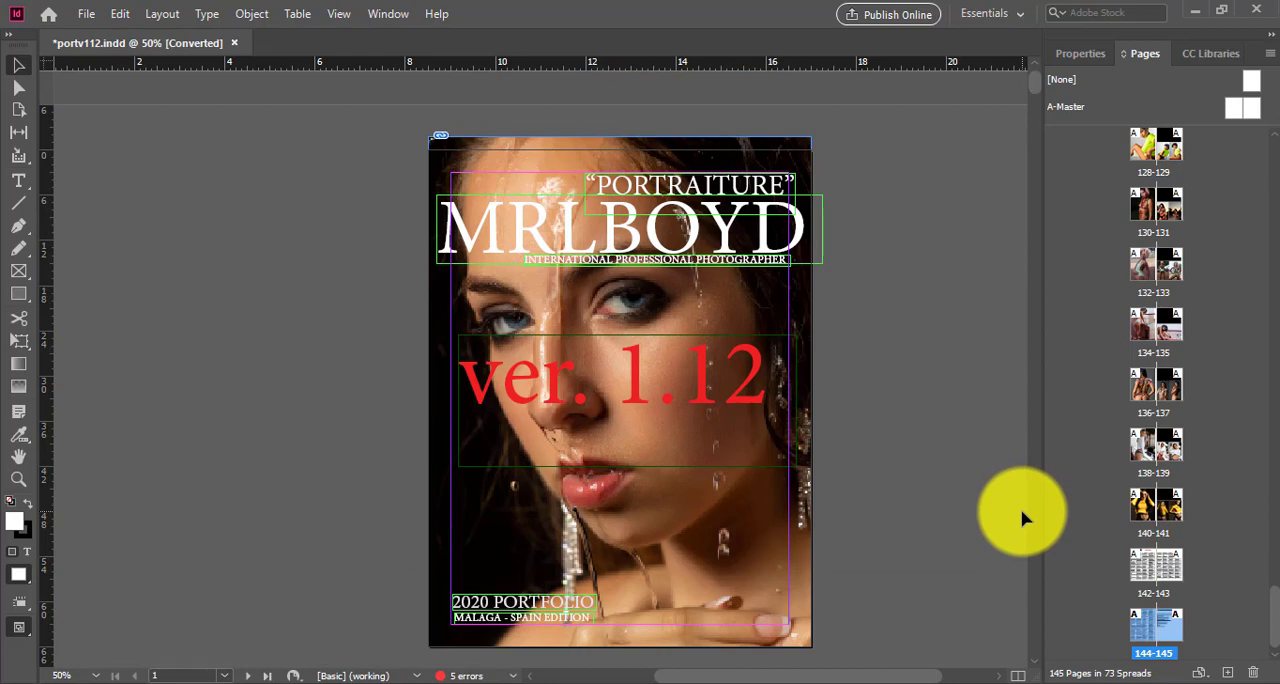
pyautogui.scroll(-5, 1022, 516)
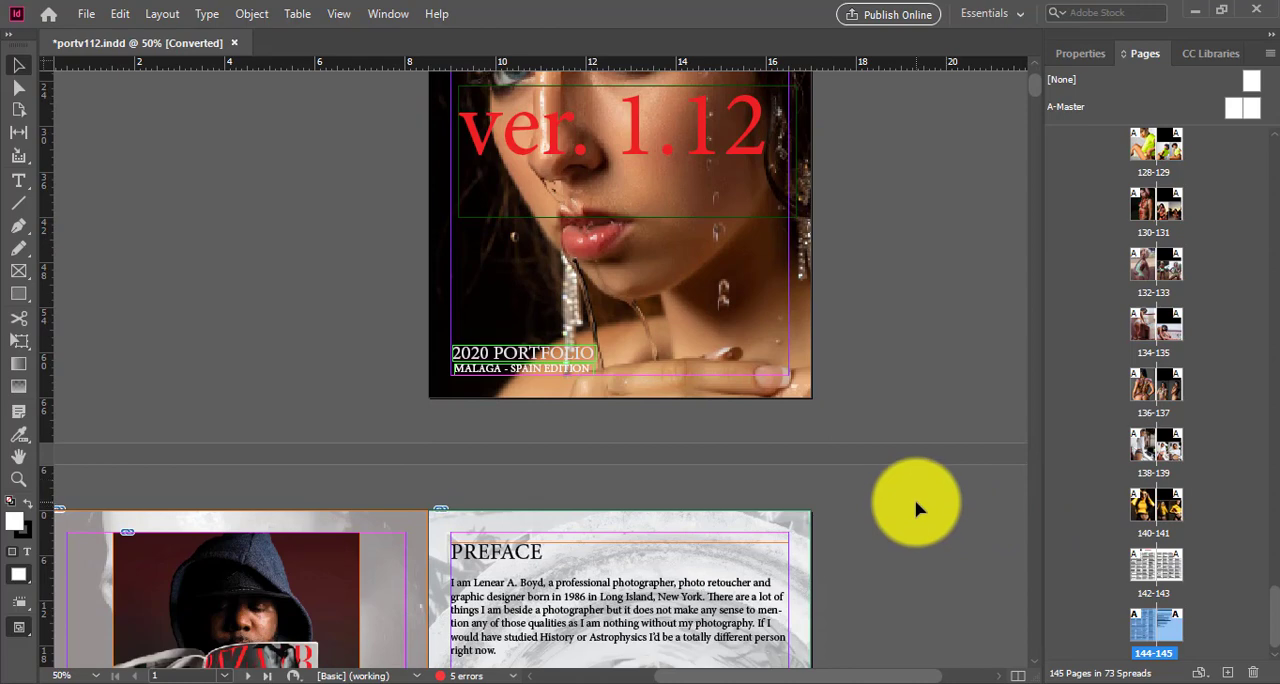
pyautogui.scroll(-2, 918, 512)
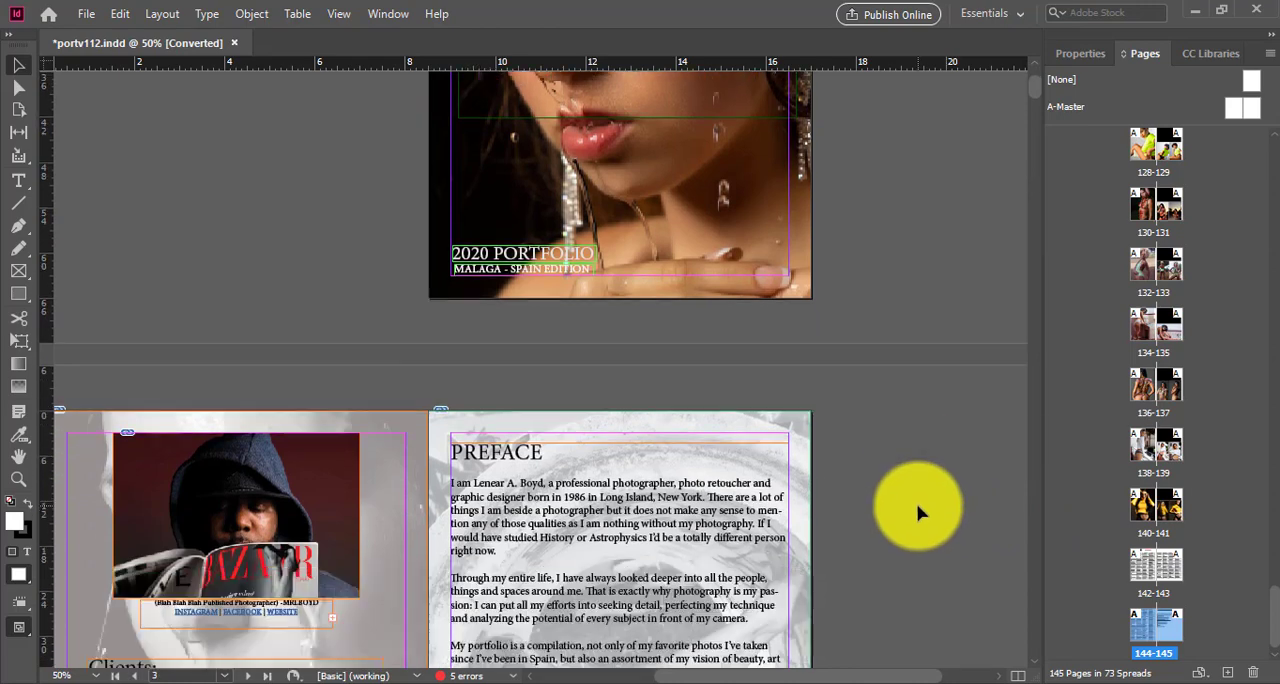
pyautogui.scroll(7, 806, 386)
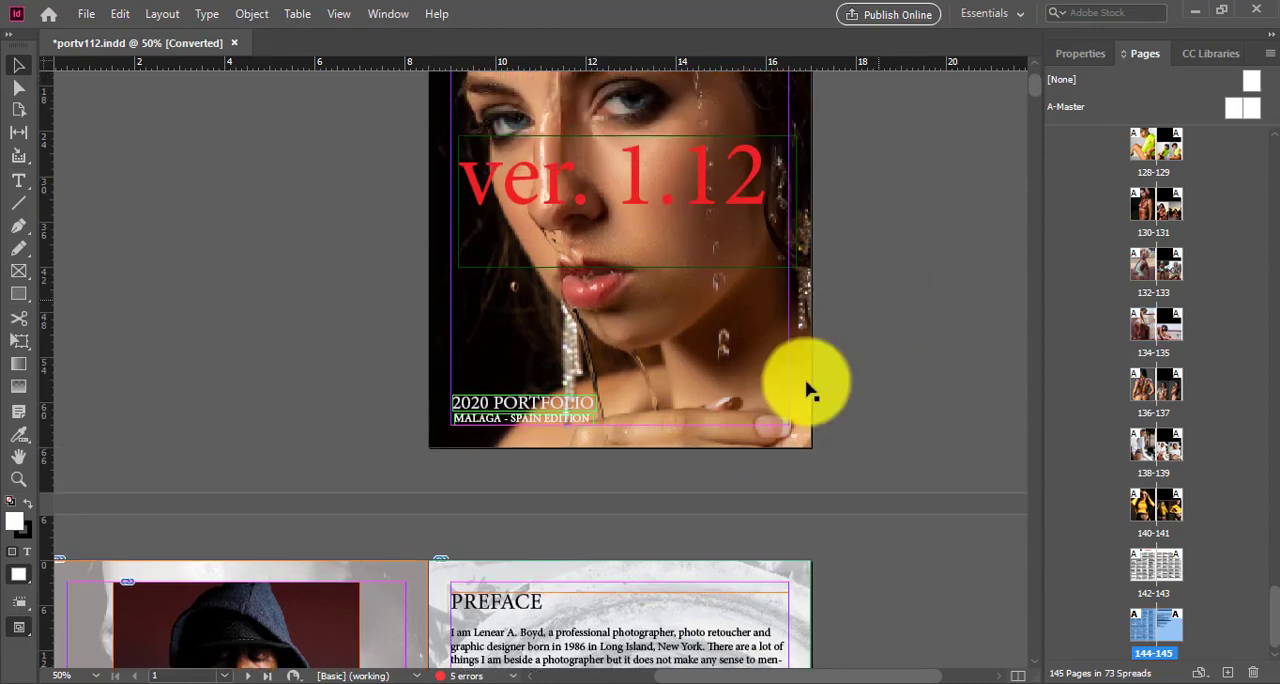
pyautogui.scroll(-3, 904, 452)
pyautogui.scroll(-5, 904, 452)
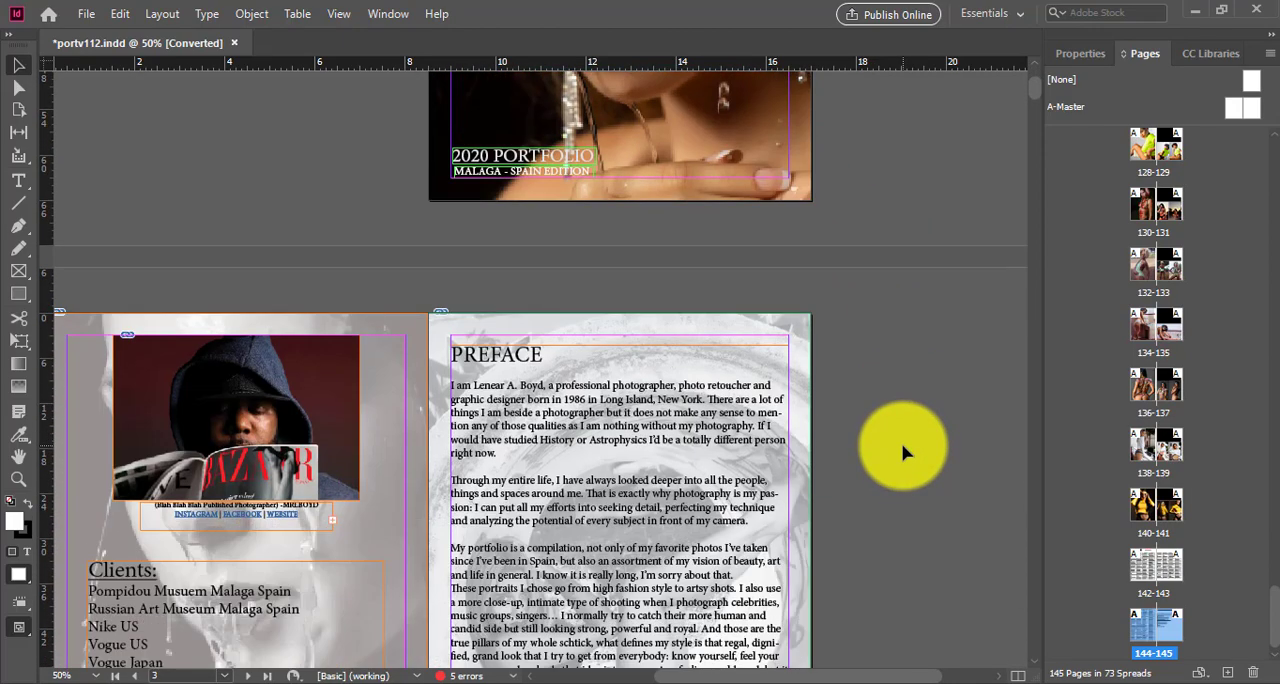
pyautogui.scroll(-3, 904, 452)
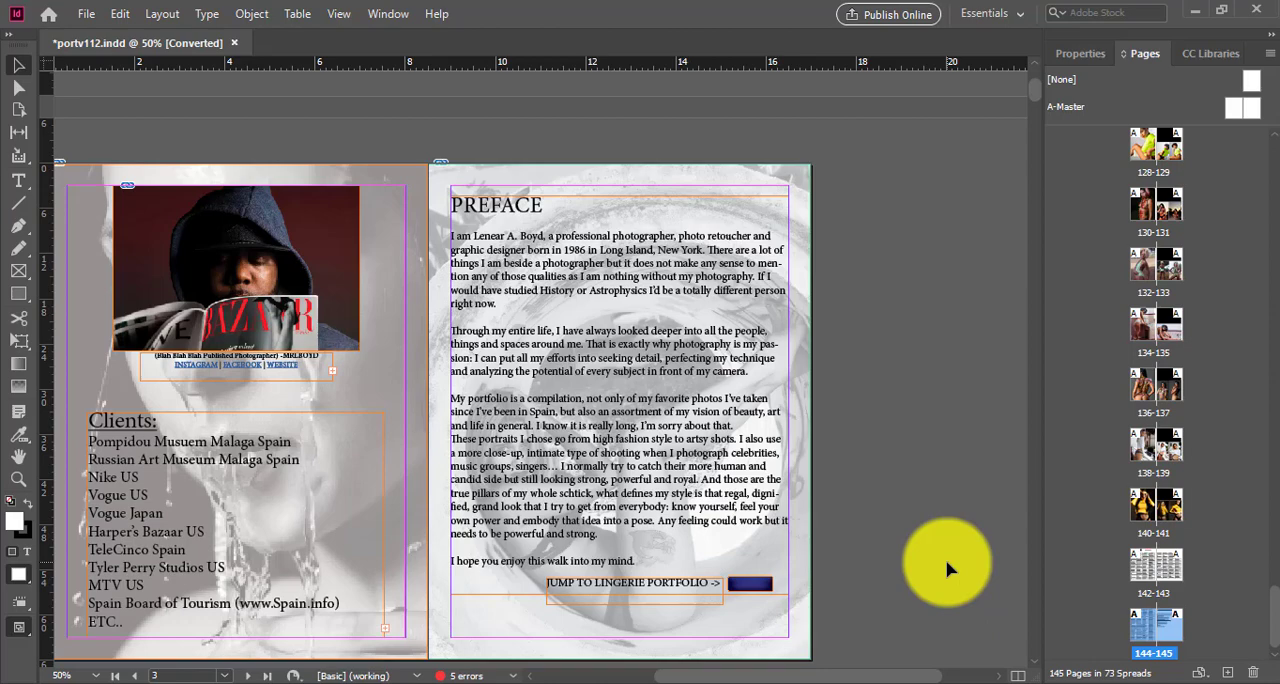
pyautogui.scroll(-12, 814, 437)
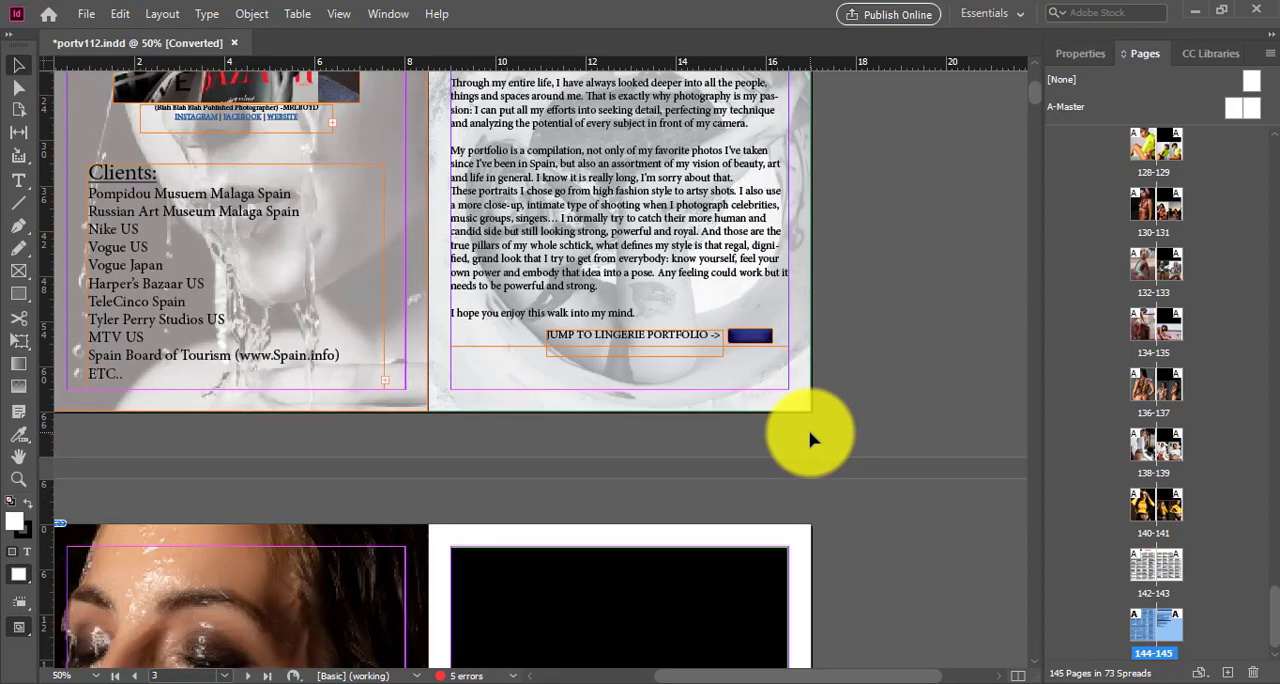
# Step: Browse the portfolio's photo spreads from page 5 onward through to the lingerie section cover on page 81
pyautogui.scroll(3, 680, 290)
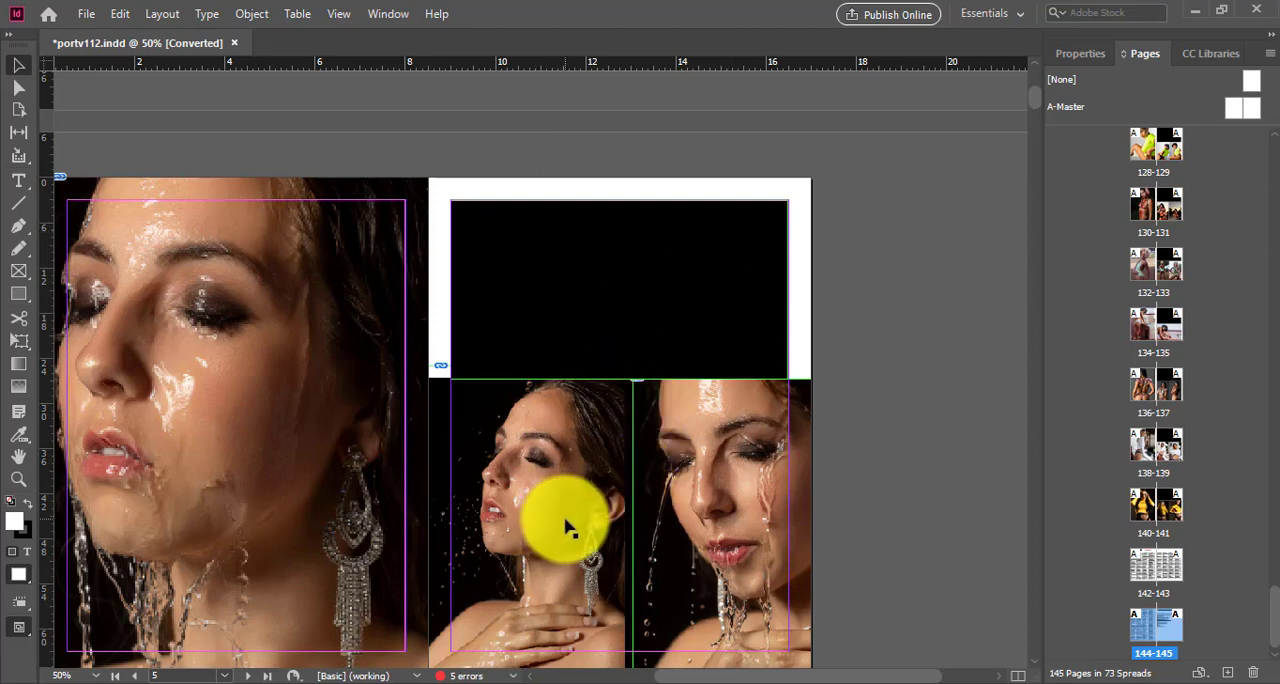
pyautogui.scroll(-10, 566, 523)
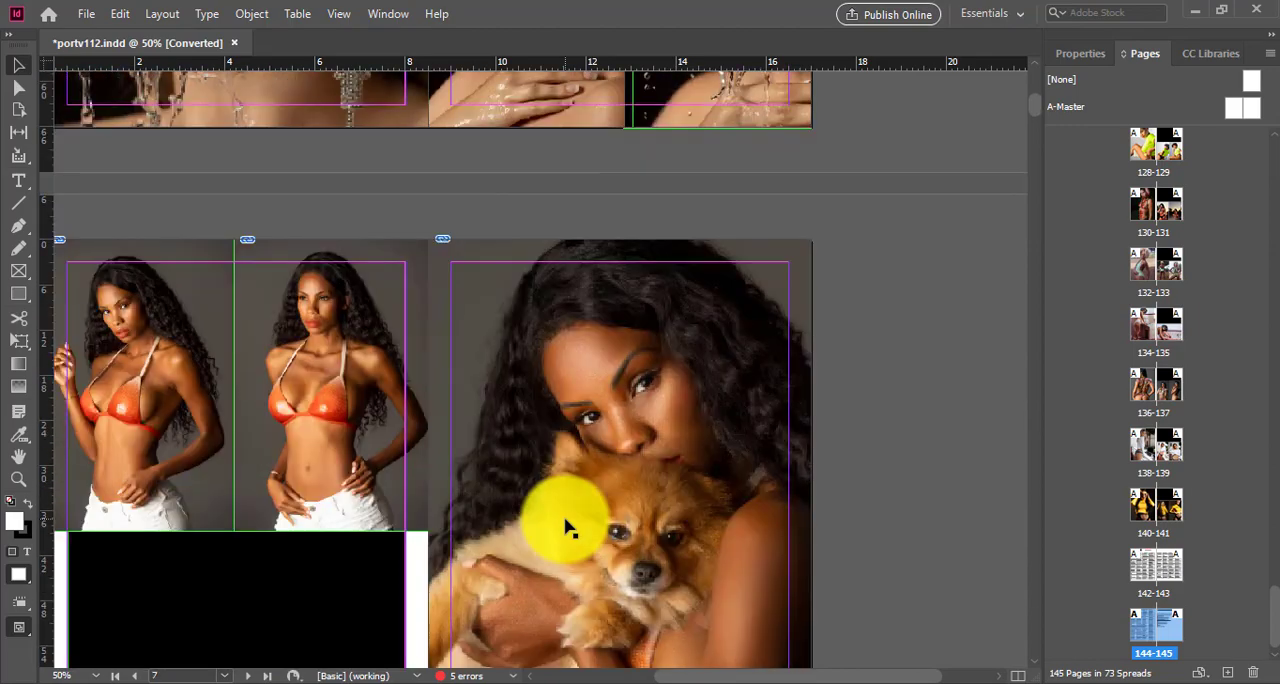
pyautogui.scroll(-20, 566, 523)
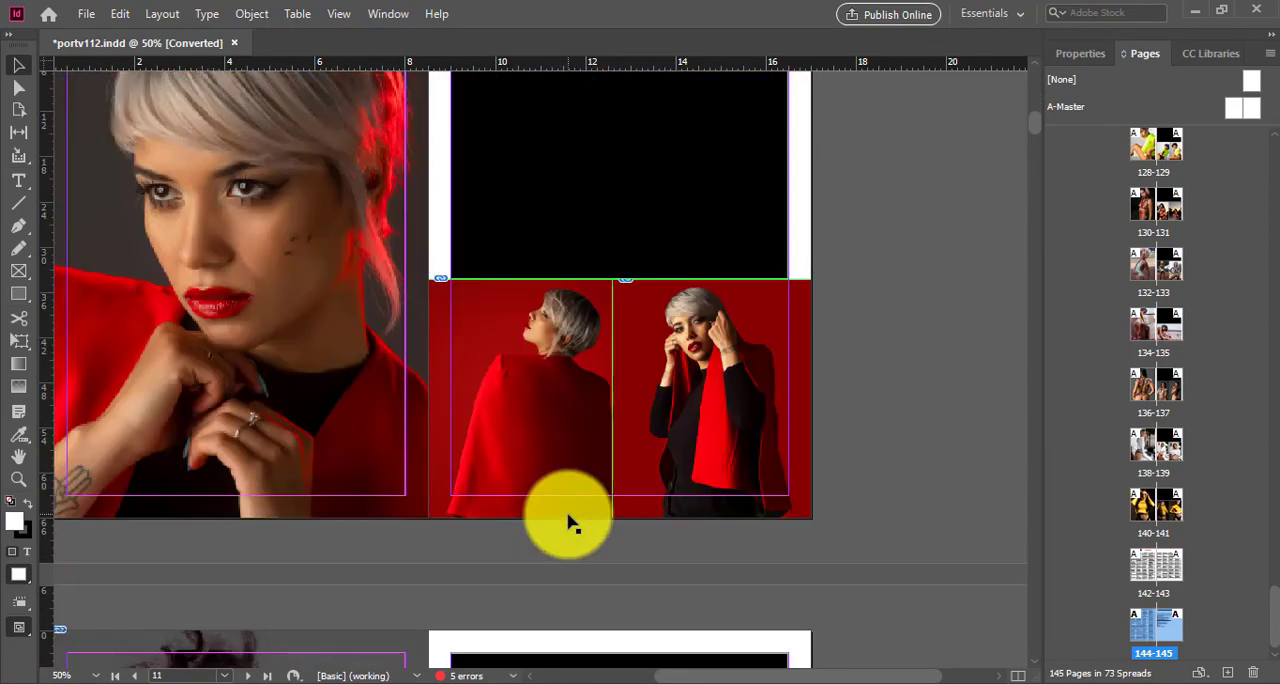
pyautogui.scroll(-20, 566, 523)
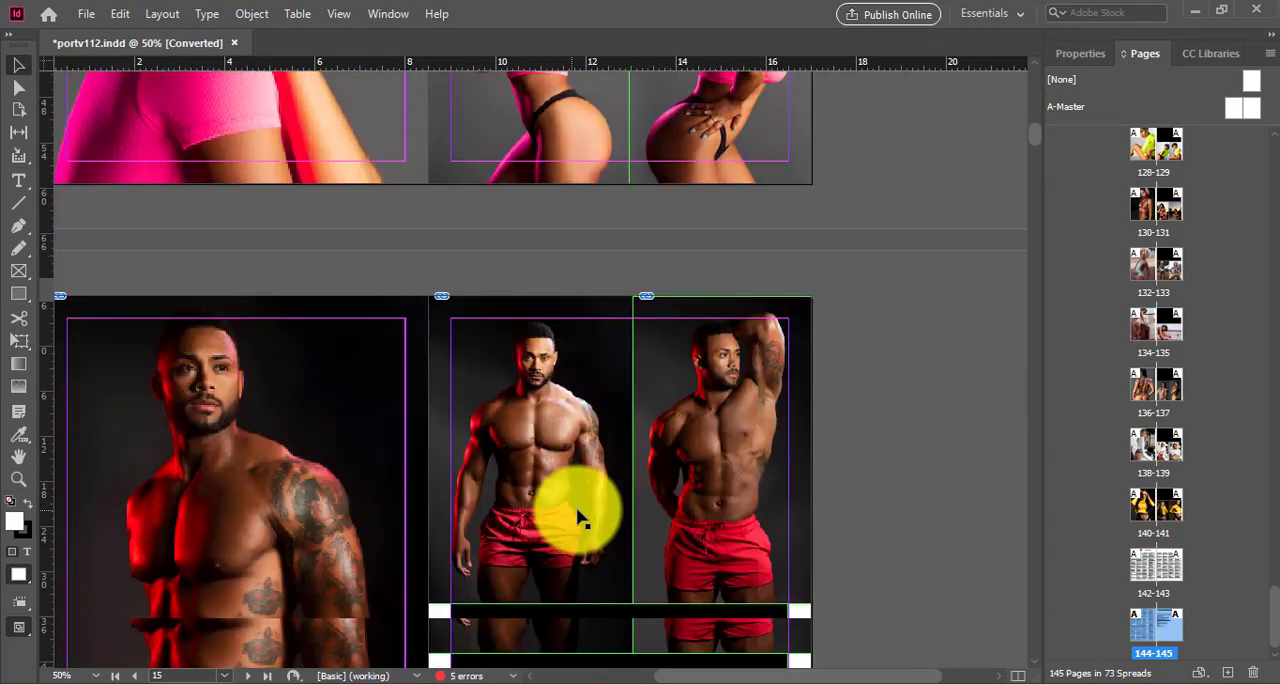
pyautogui.scroll(-6, 577, 510)
pyautogui.moveTo(1035, 136); pyautogui.dragTo(1037, 392)
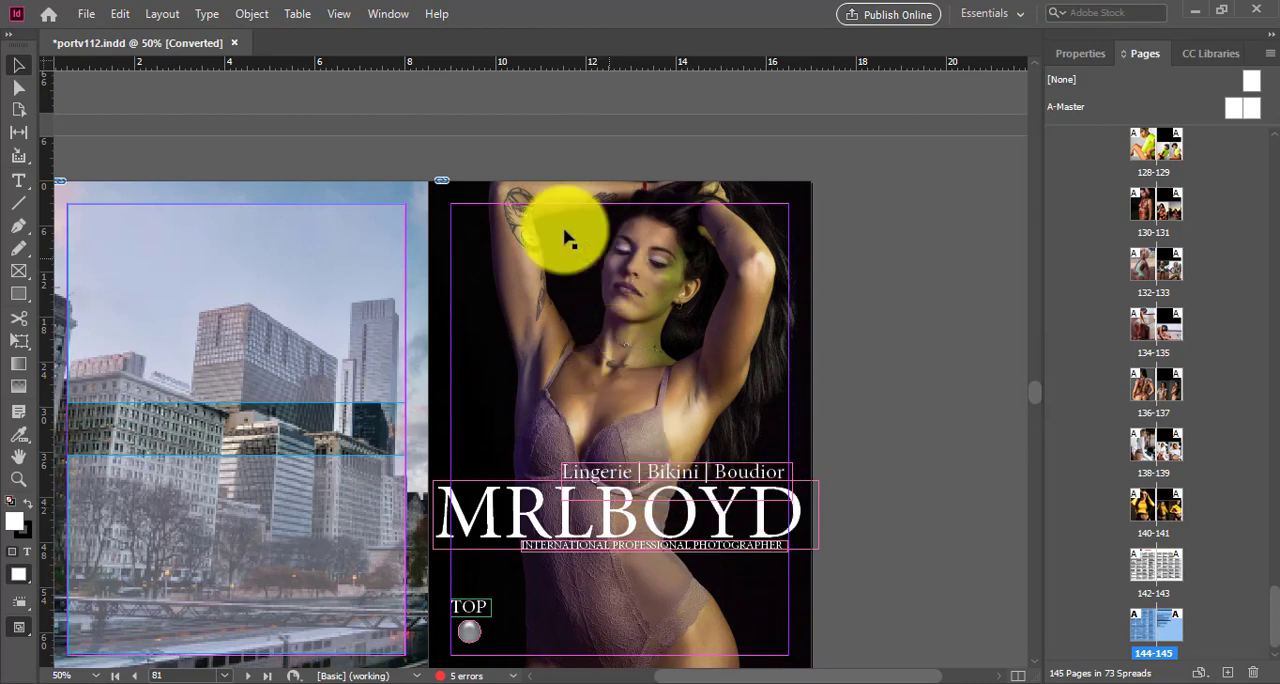
# Step: Browse the remaining photo spreads from the lingerie section cover on page 81 through to page 137
pyautogui.scroll(-1, 1208, 524)
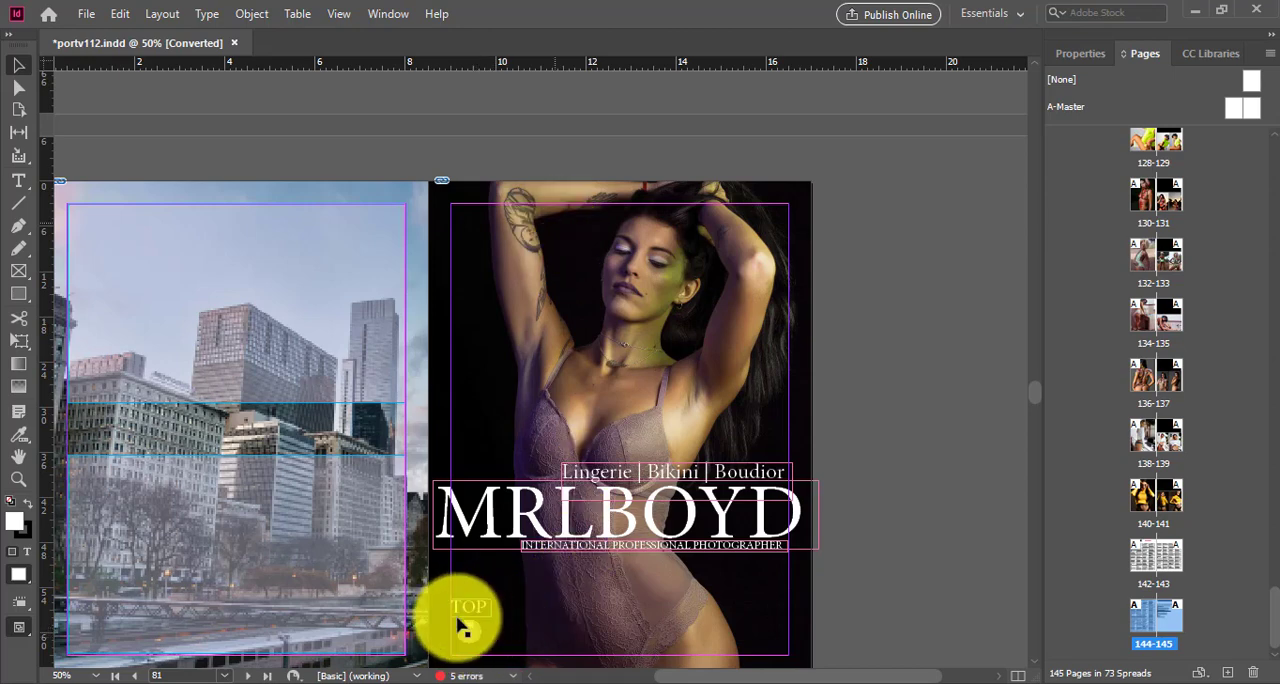
pyautogui.scroll(-10, 790, 510)
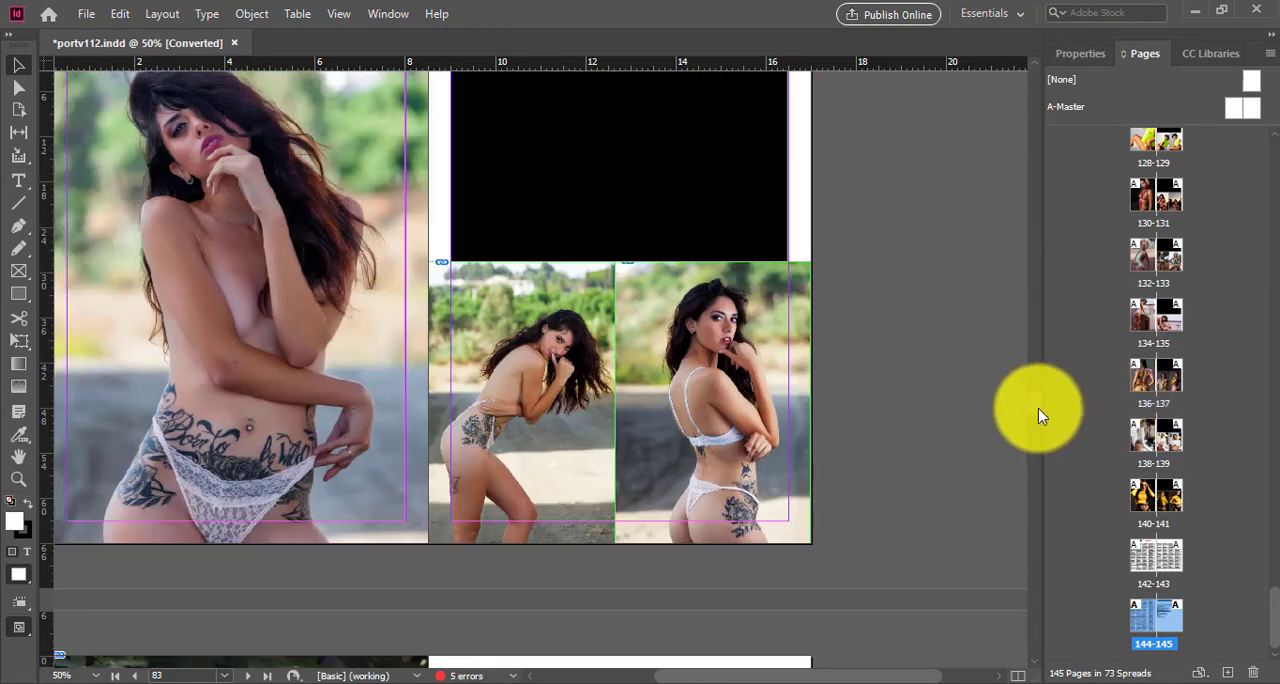
pyautogui.moveTo(1038, 409); pyautogui.dragTo(1030, 618)
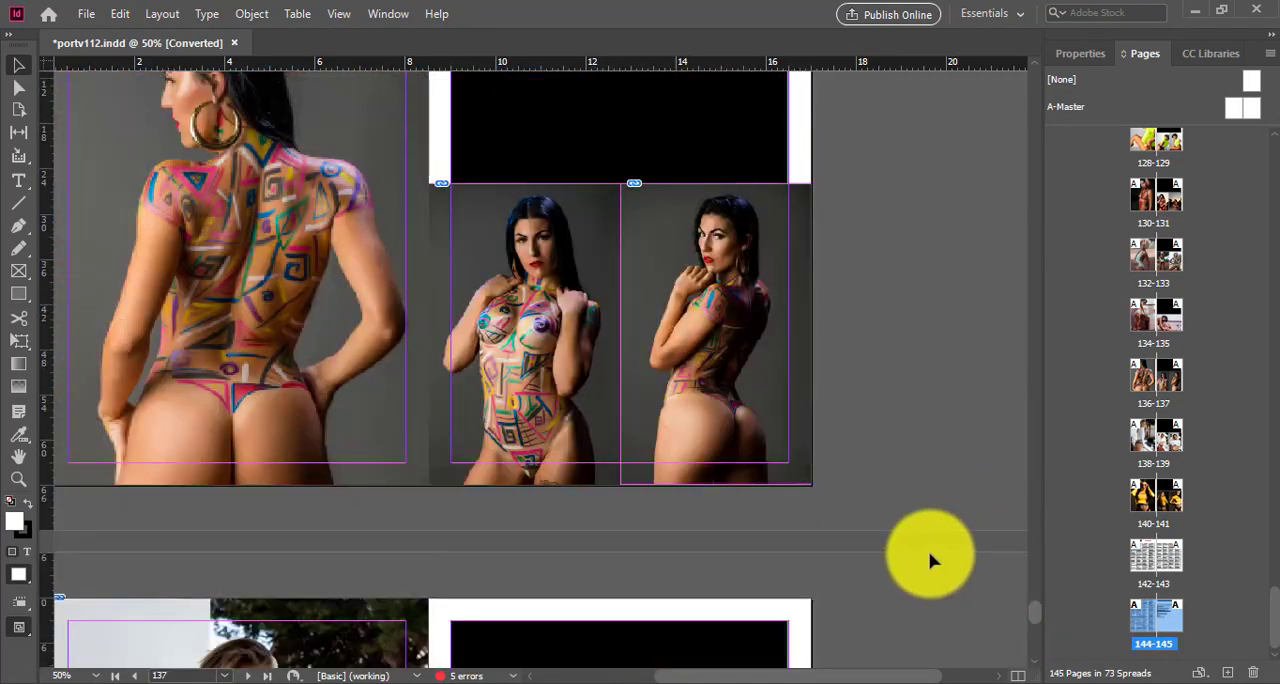
# Step: Examine the credits tables at the end of the portfolio at 75% zoom, along with the version changelog on page 145
pyautogui.scroll(-20, 930, 560)
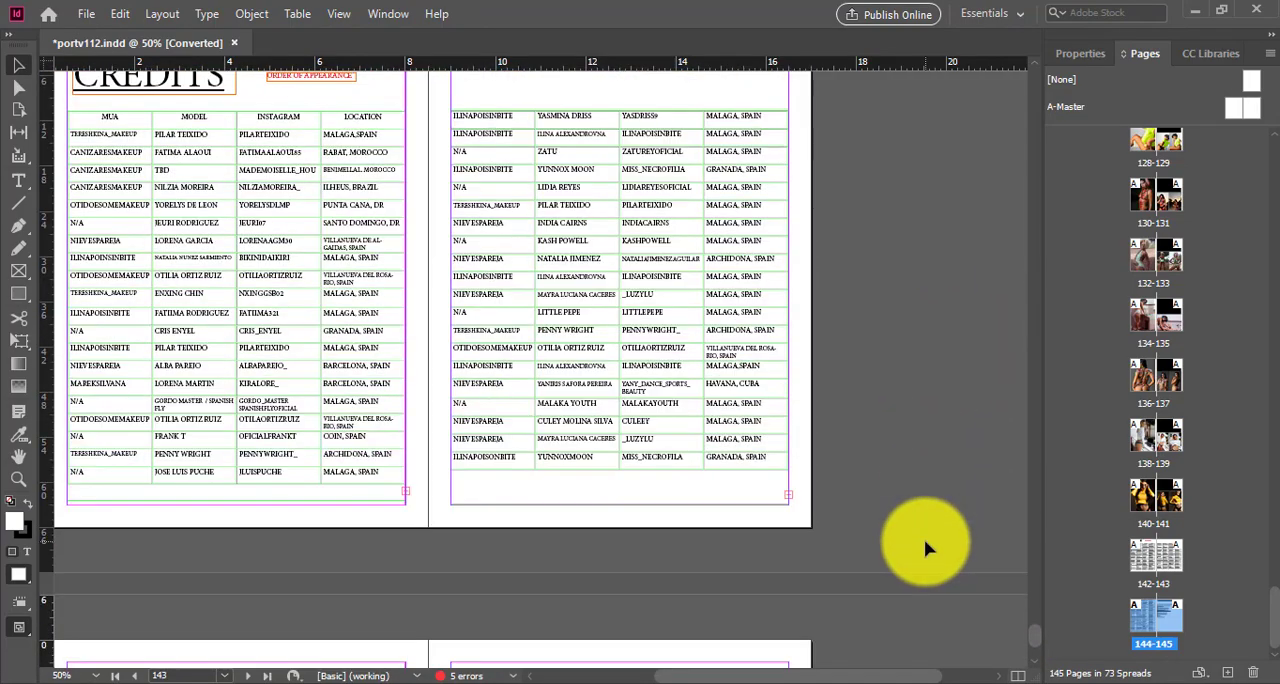
pyautogui.scroll(3, 925, 548)
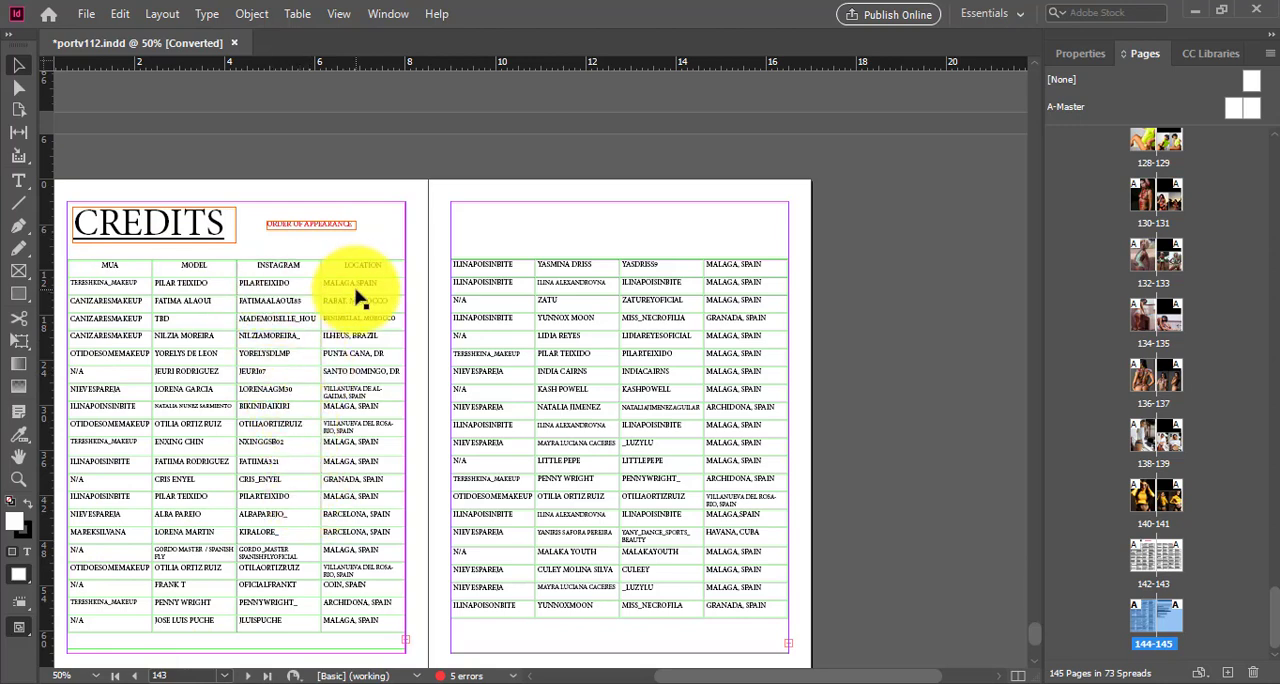
pyautogui.click(16, 472)
pyautogui.click(429, 349)
pyautogui.scroll(-3, 502, 436)
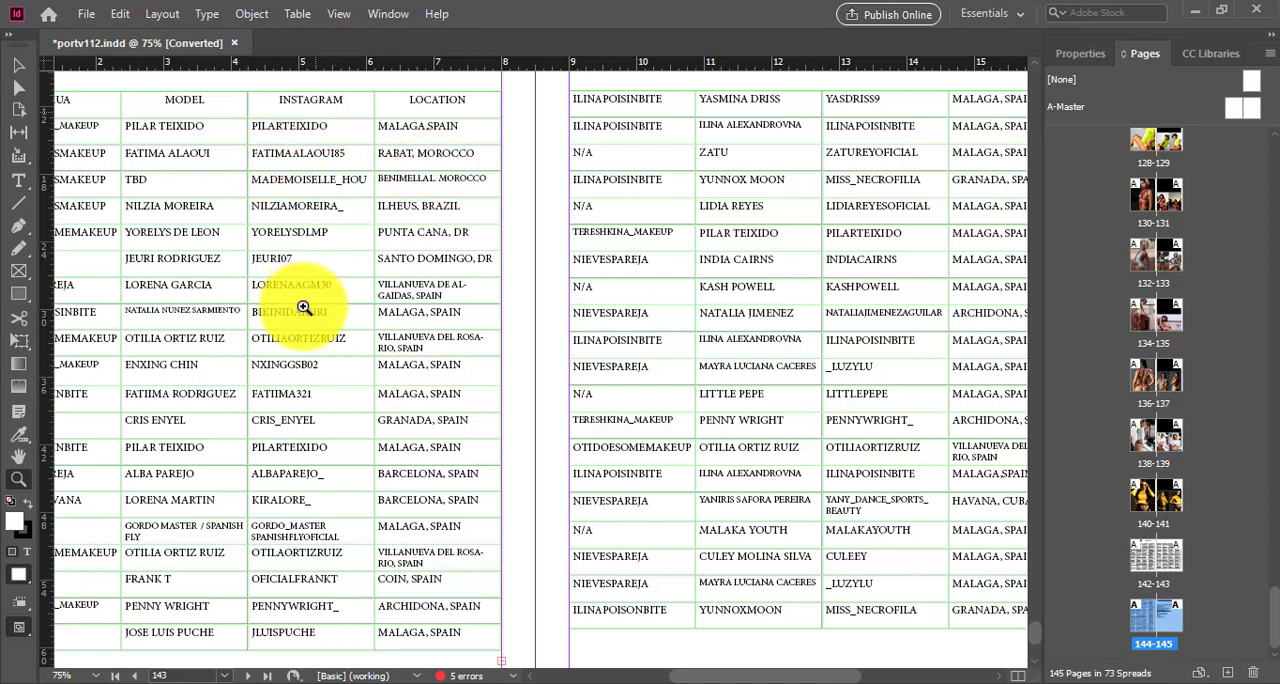
pyautogui.scroll(-10, 953, 467)
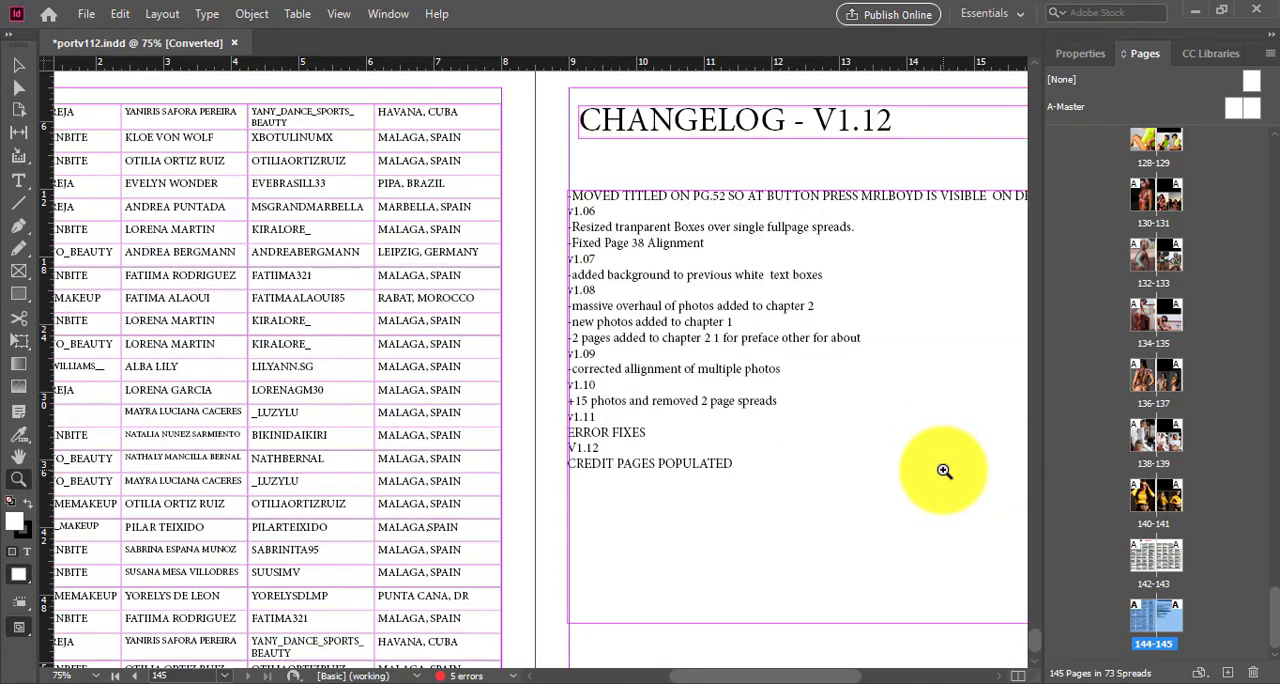
pyautogui.scroll(-2, 402, 490)
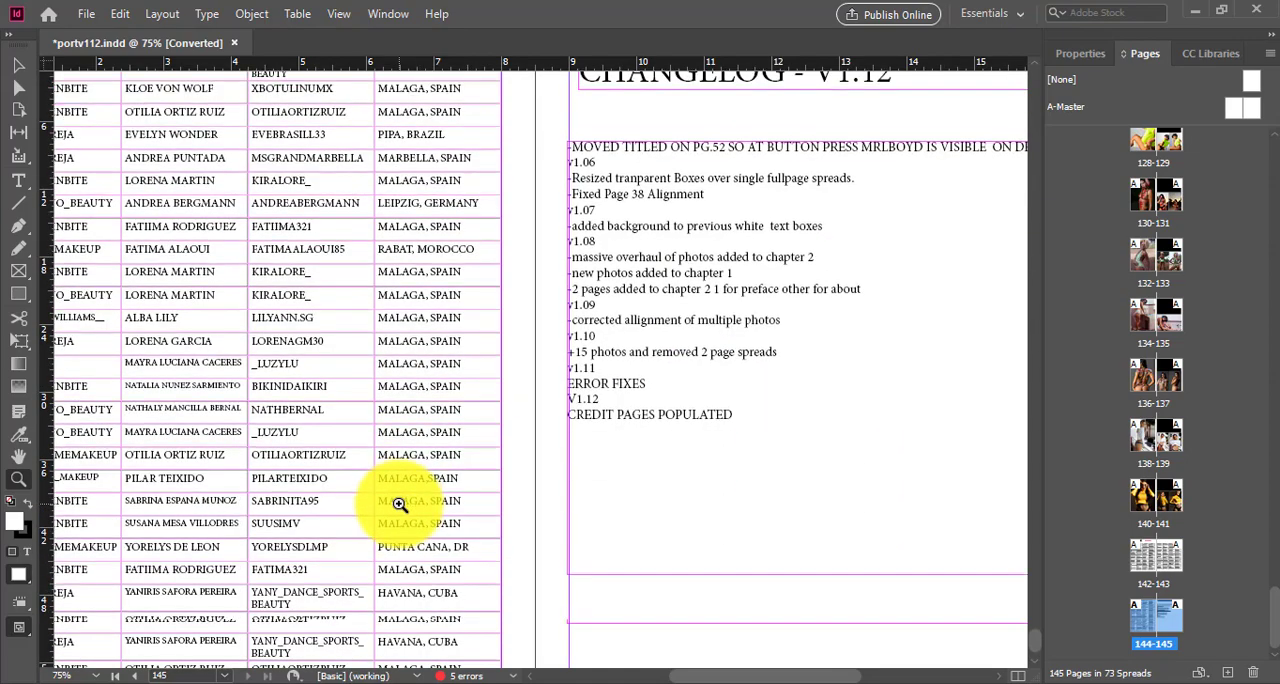
pyautogui.scroll(5, 406, 470)
pyautogui.scroll(5, 406, 470)
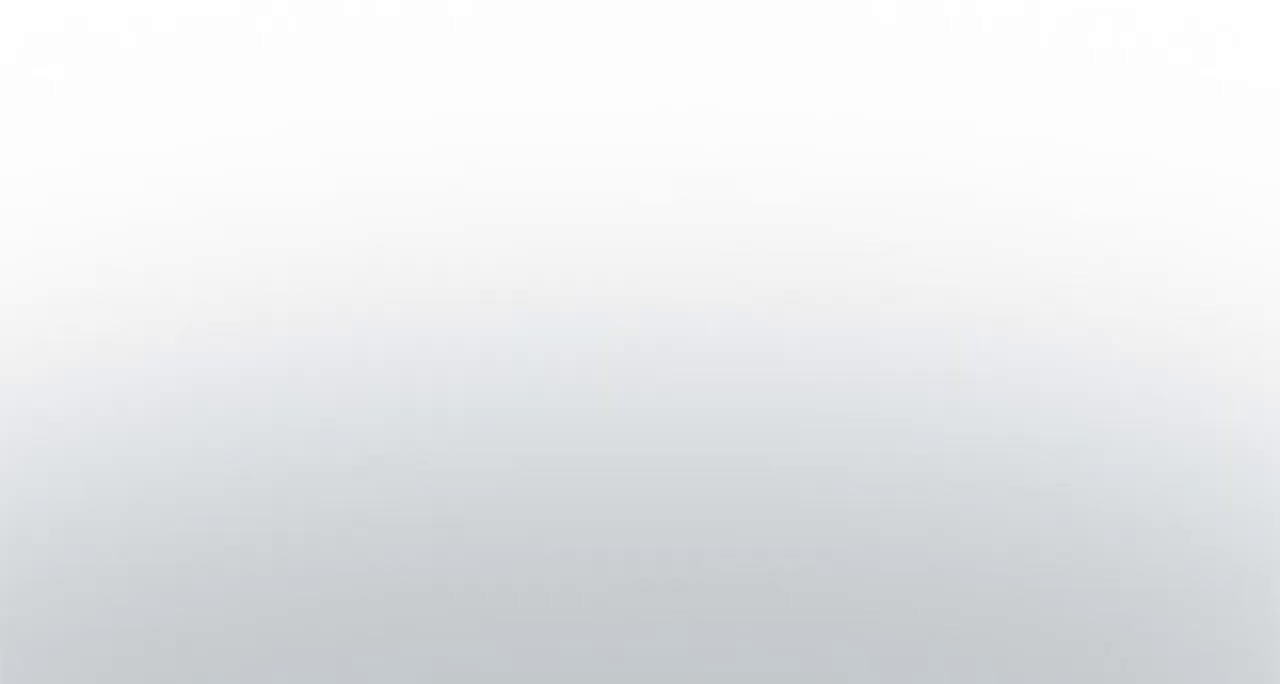